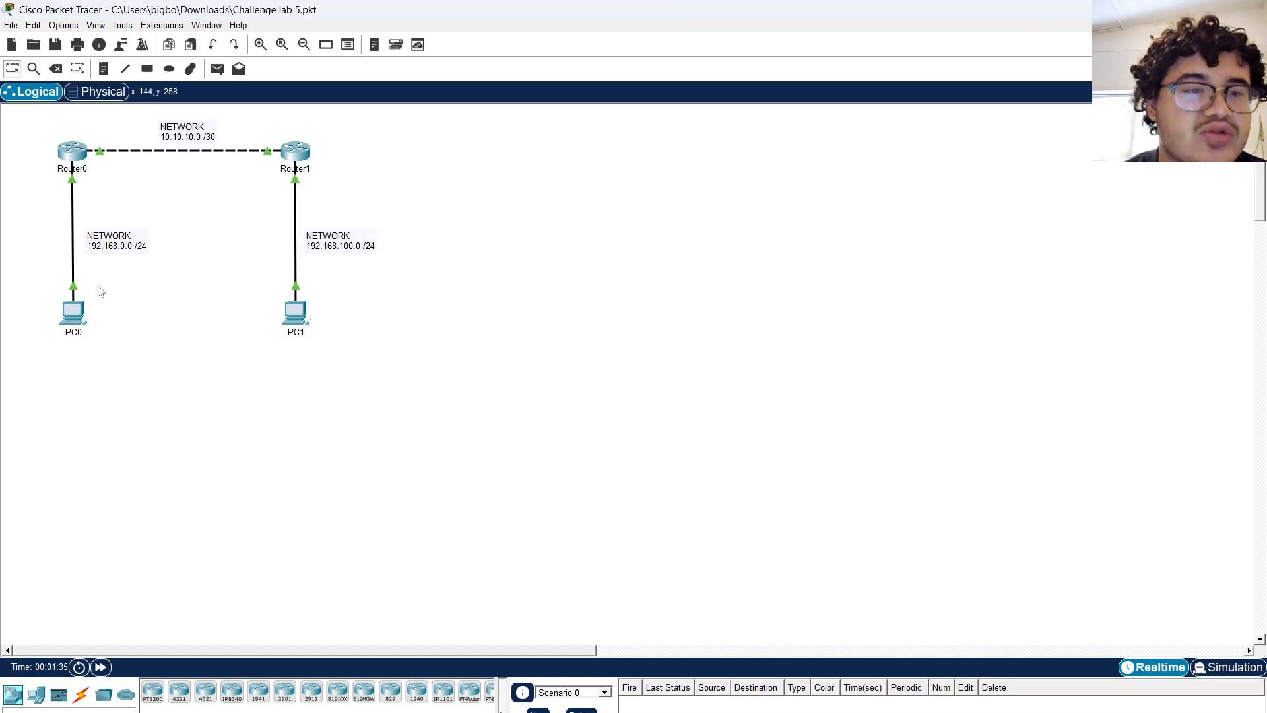
Draw a blue-filled (#0000ff) rectangle with an outline over the link between Router0 and PC0.
mouse_move(72, 326)
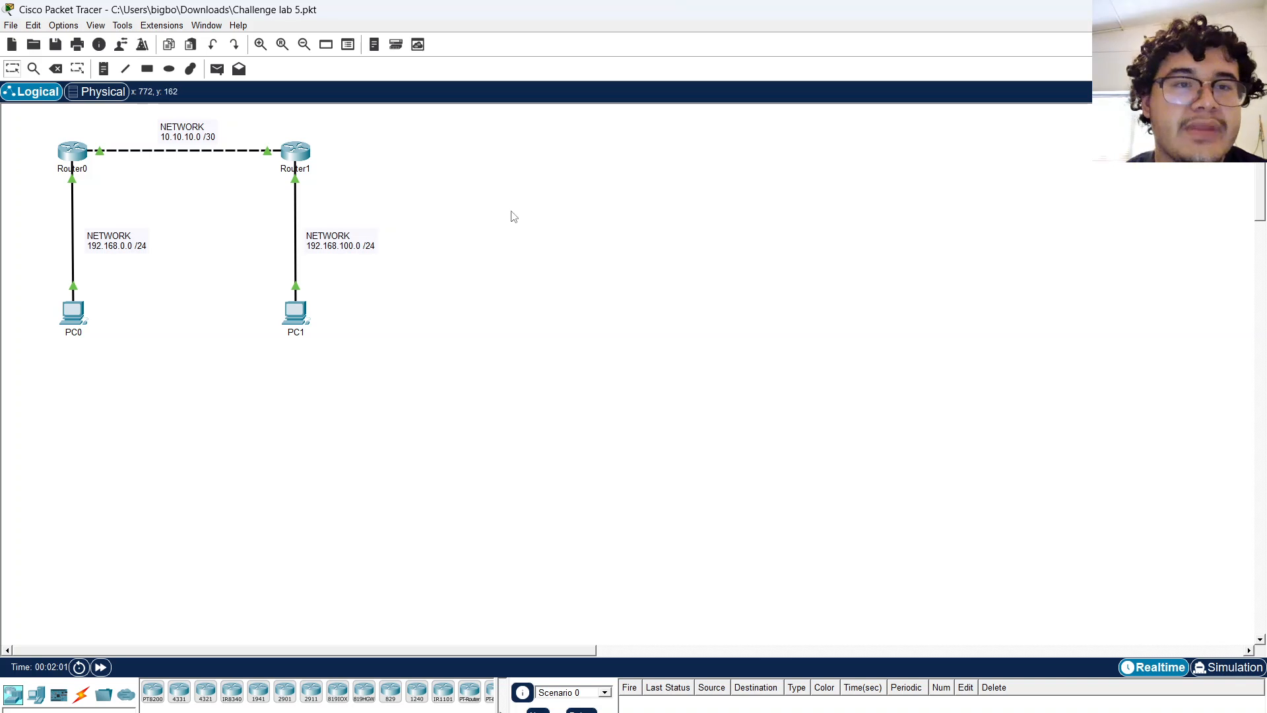
click(146, 70)
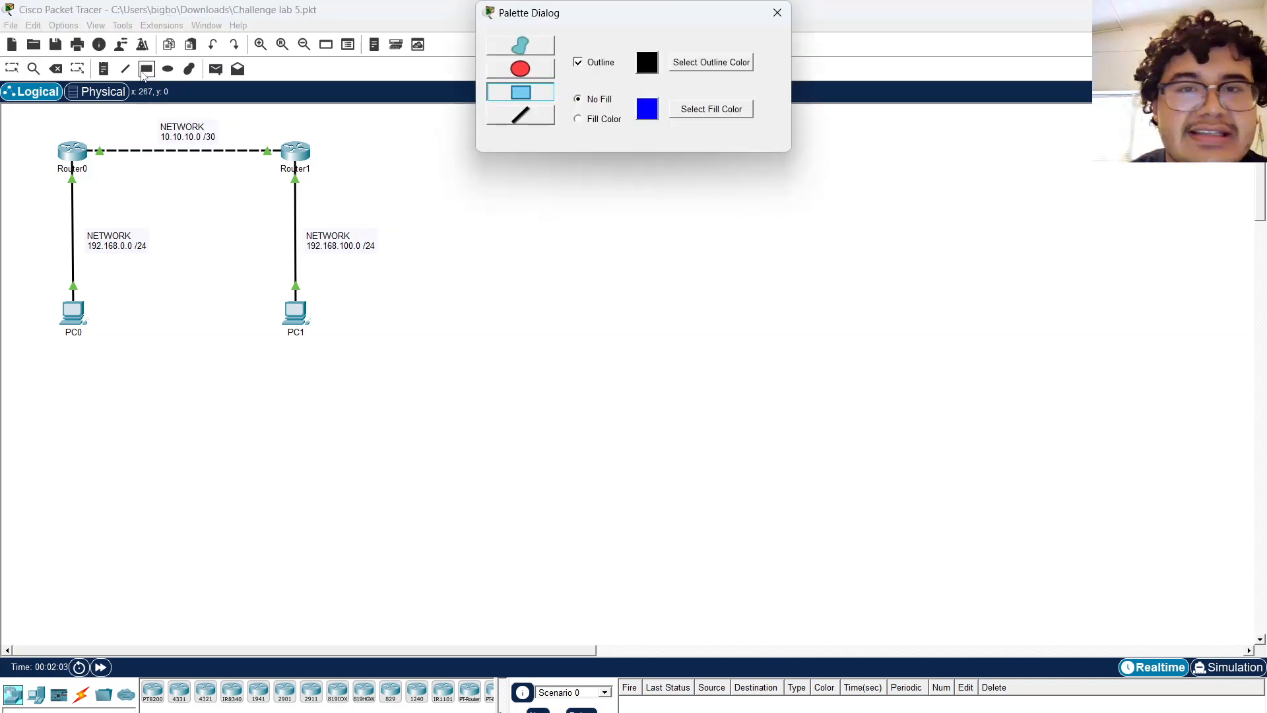
click(578, 119)
click(681, 113)
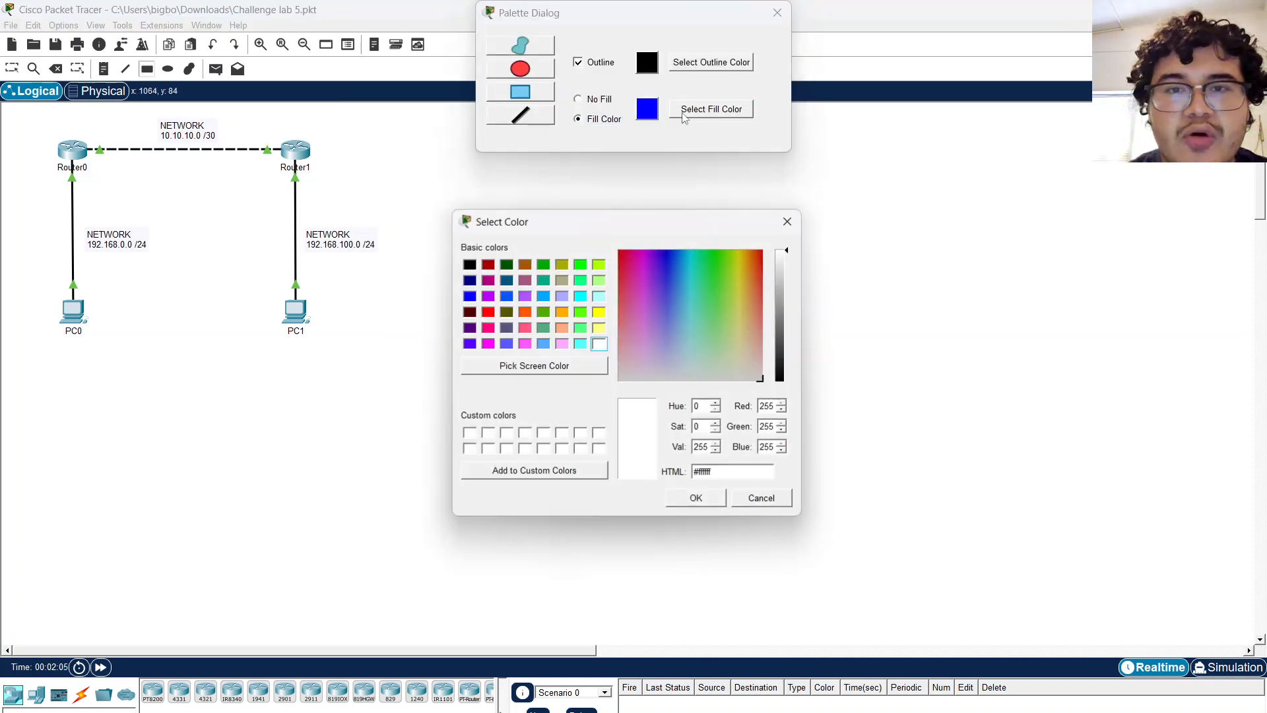
click(470, 297)
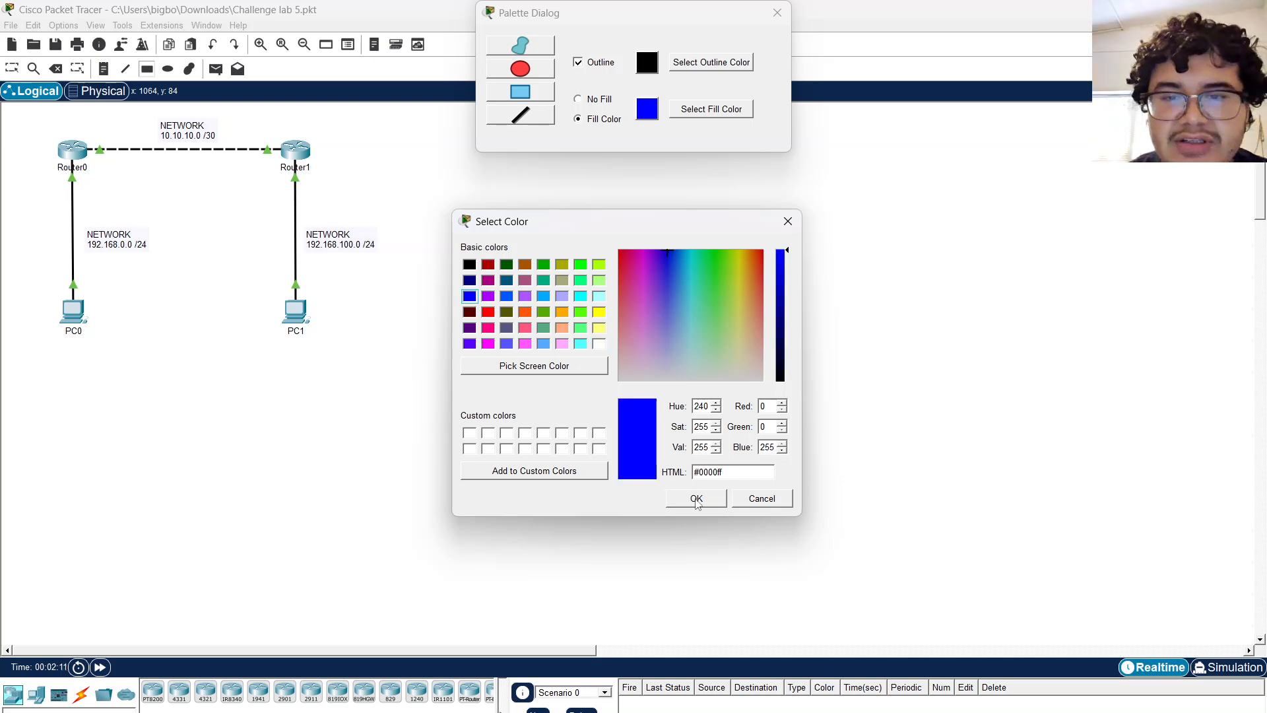
click(696, 498)
drag(63, 159, 80, 300)
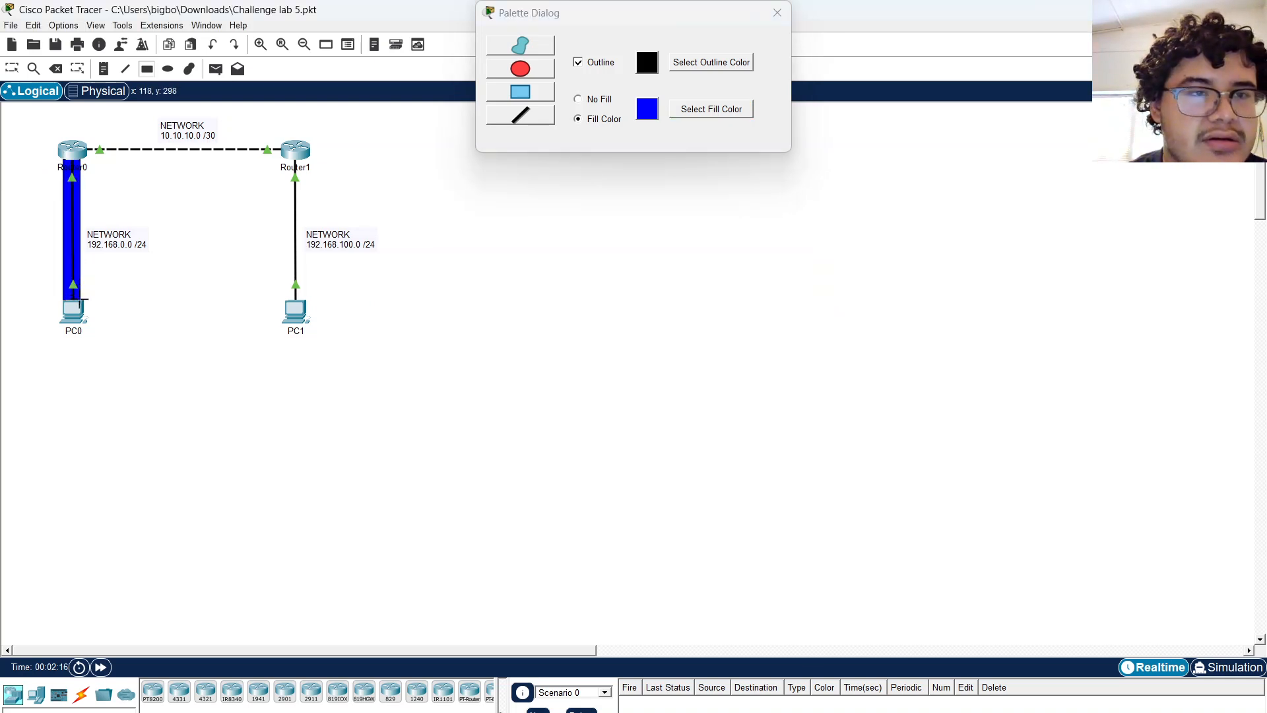
Draw a green-filled (#00ff7f) rectangle over the link between Router0 and Router1.
click(683, 109)
click(580, 281)
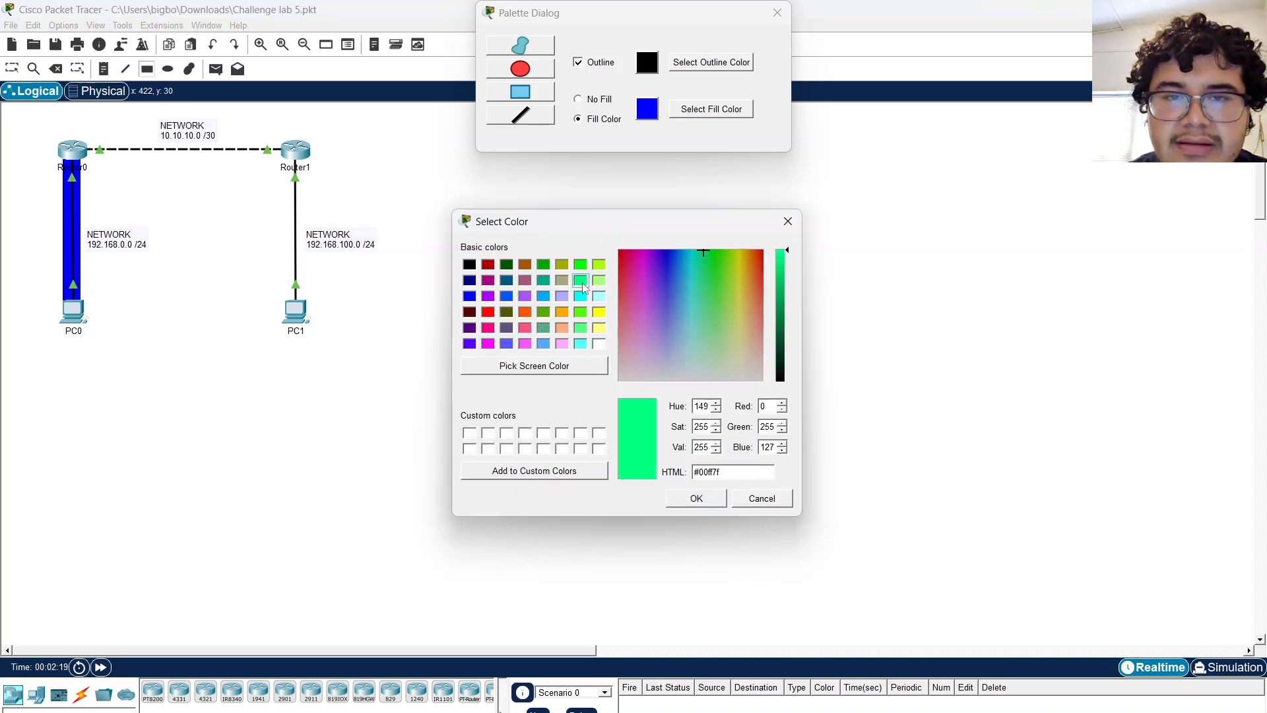
click(694, 498)
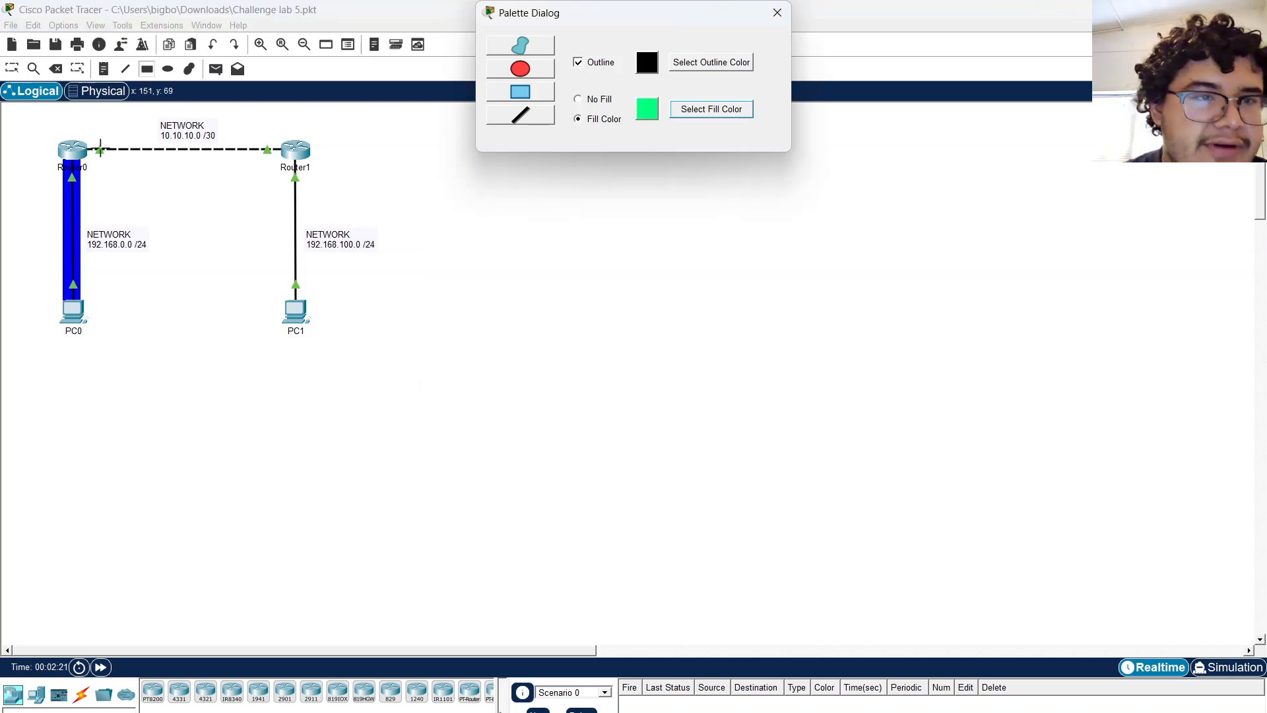
drag(91, 141, 288, 151)
Draw a pink-filled rectangle over the link between Router1 and PC1, and return to the selection tool.
click(683, 107)
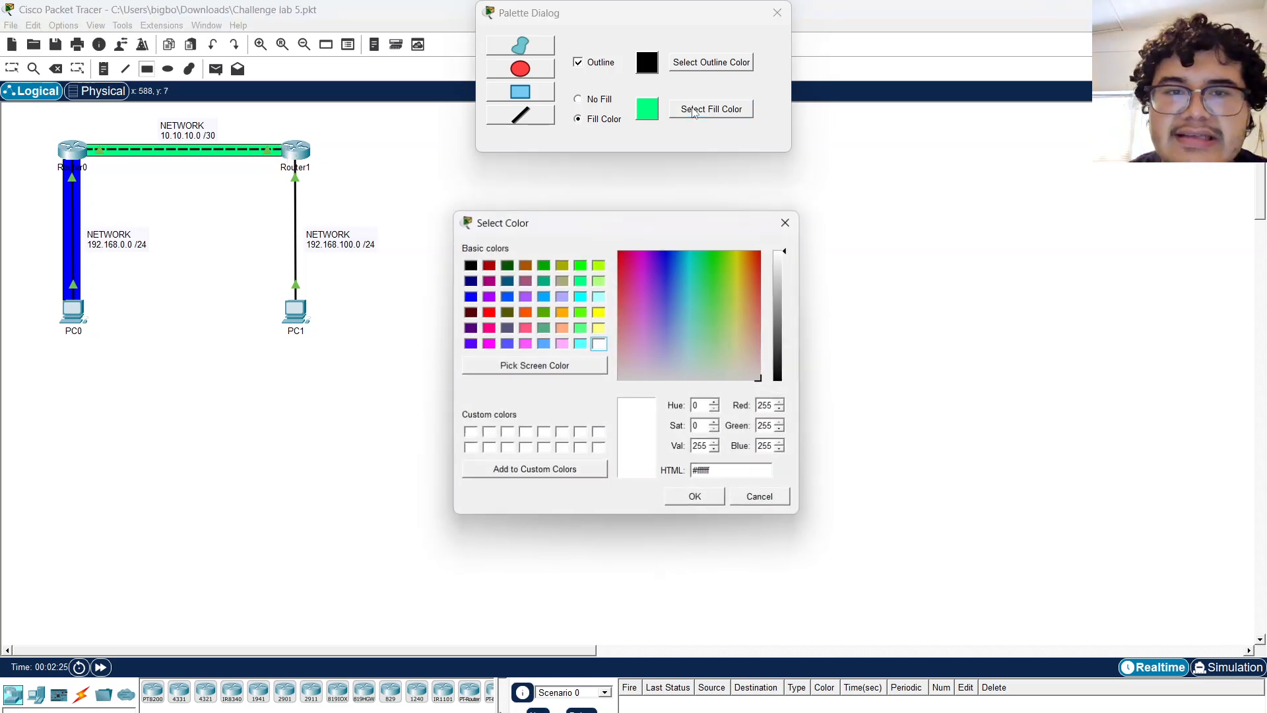
click(526, 344)
click(685, 492)
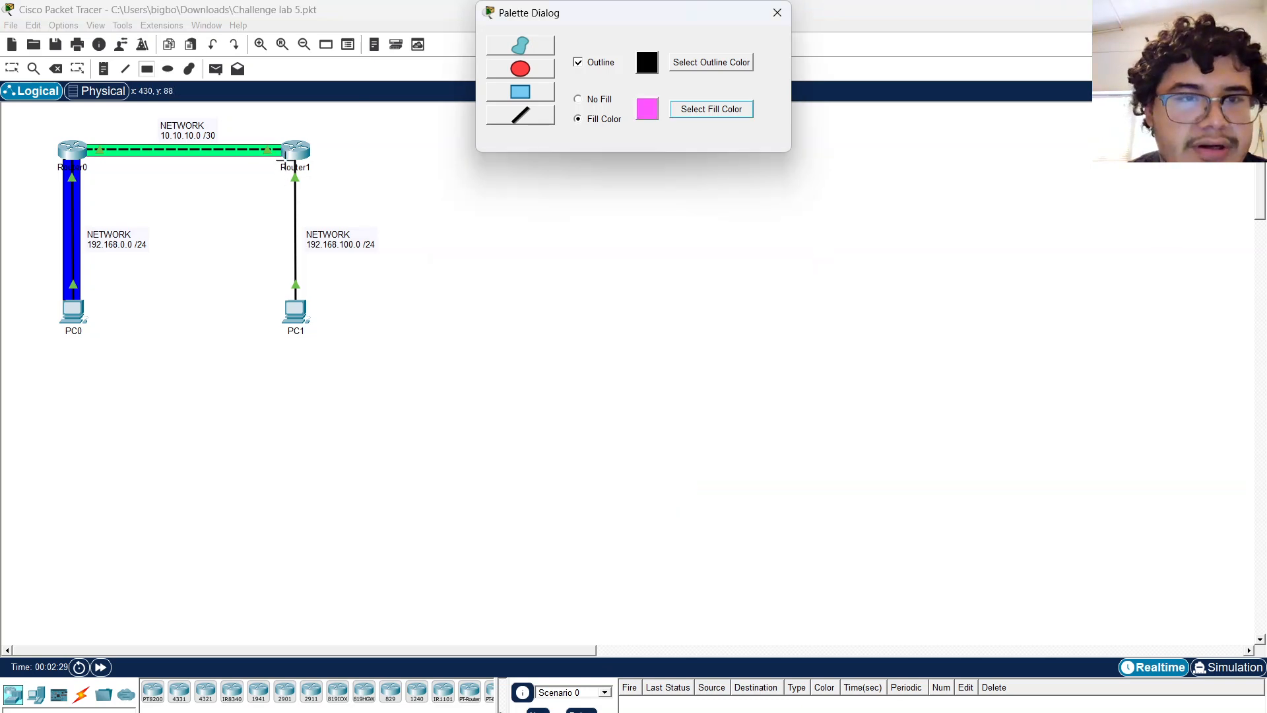
drag(288, 156, 305, 304)
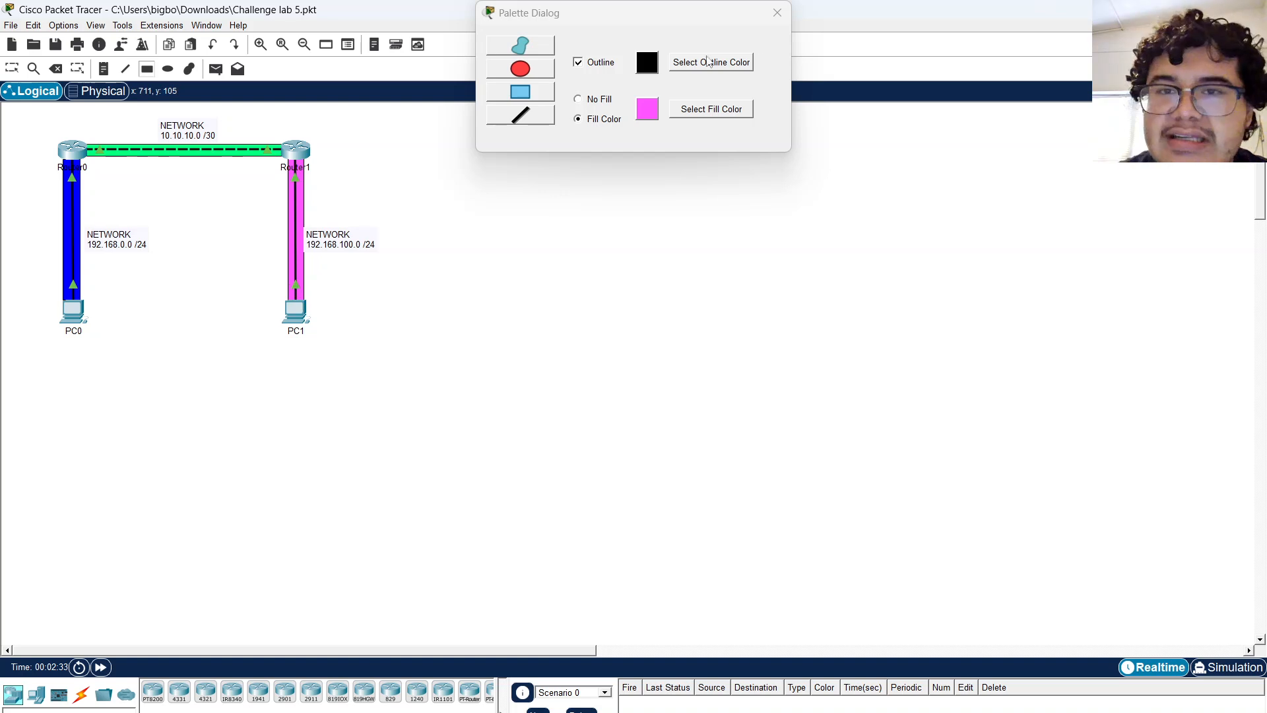
click(780, 13)
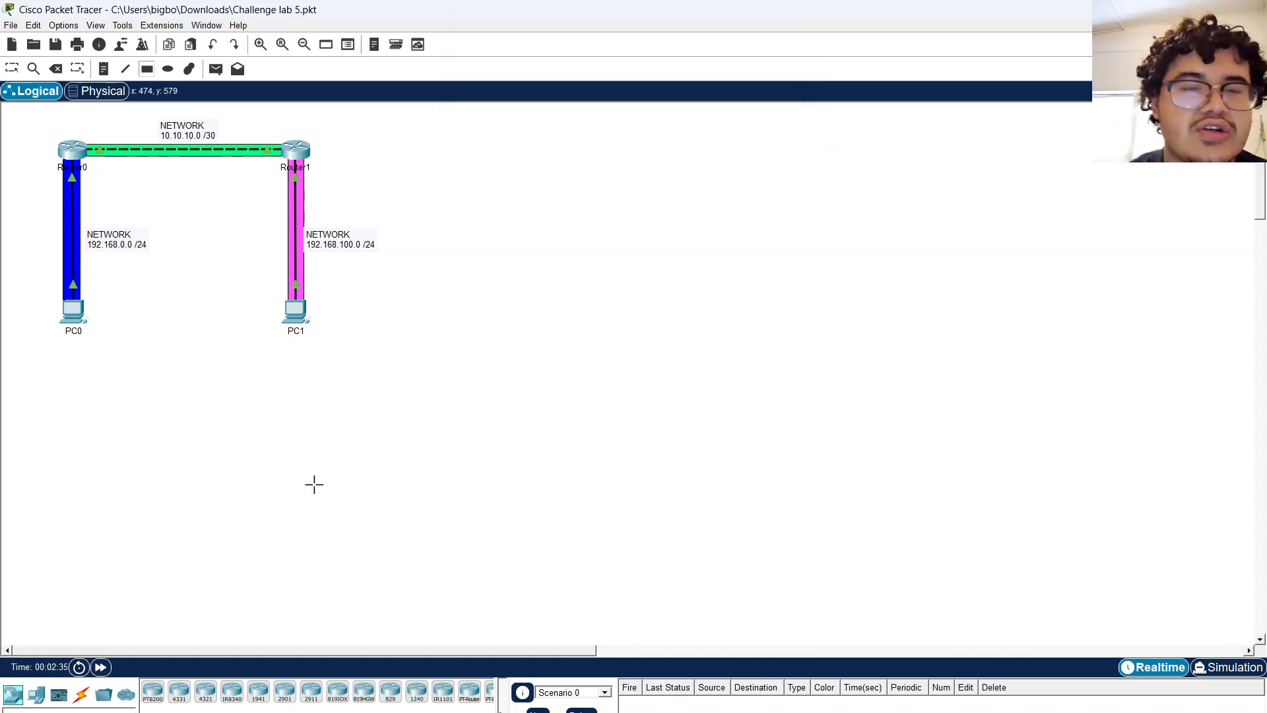
click(12, 68)
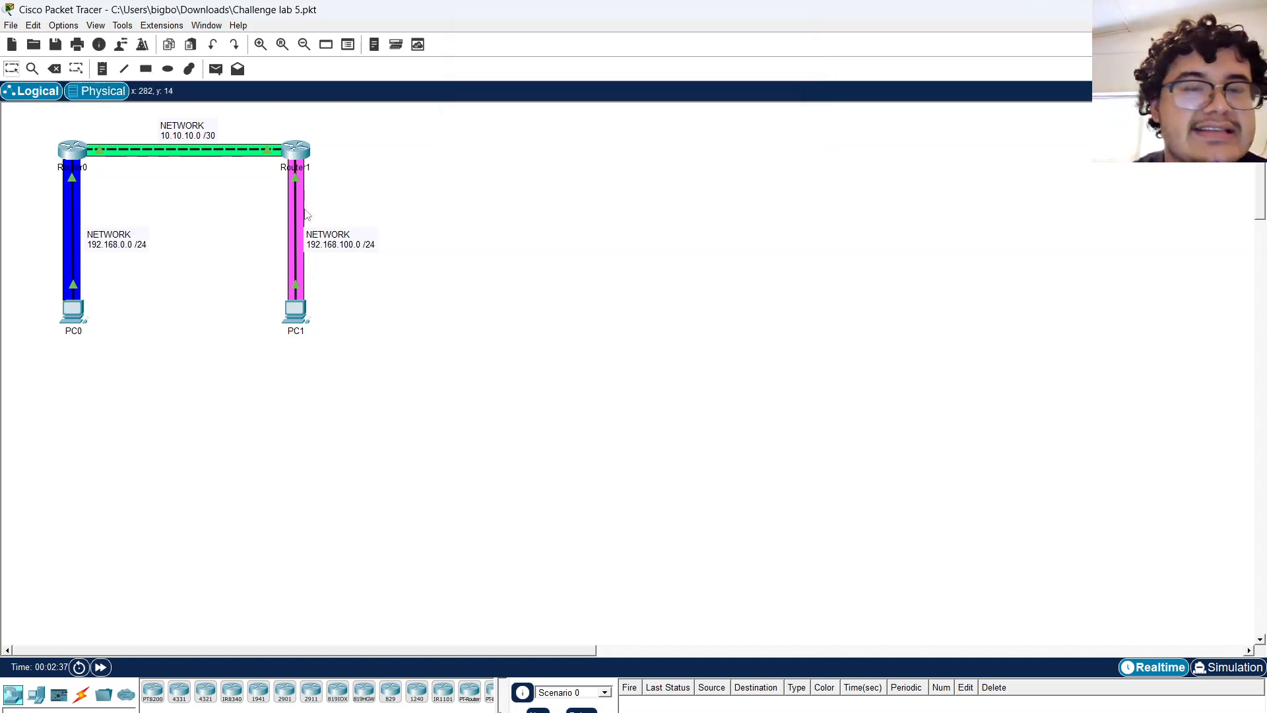
Examine PC0's global gateway settings and its FastEthernet0 IP configuration.
click(74, 311)
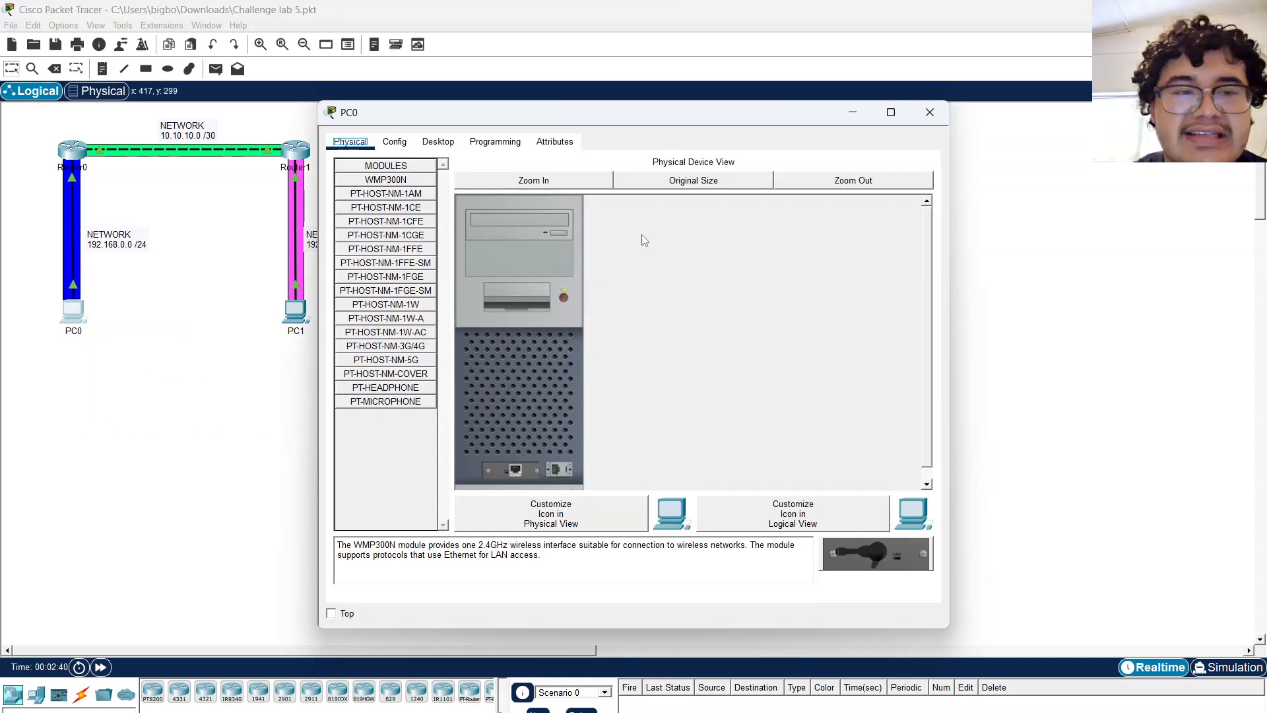
click(396, 142)
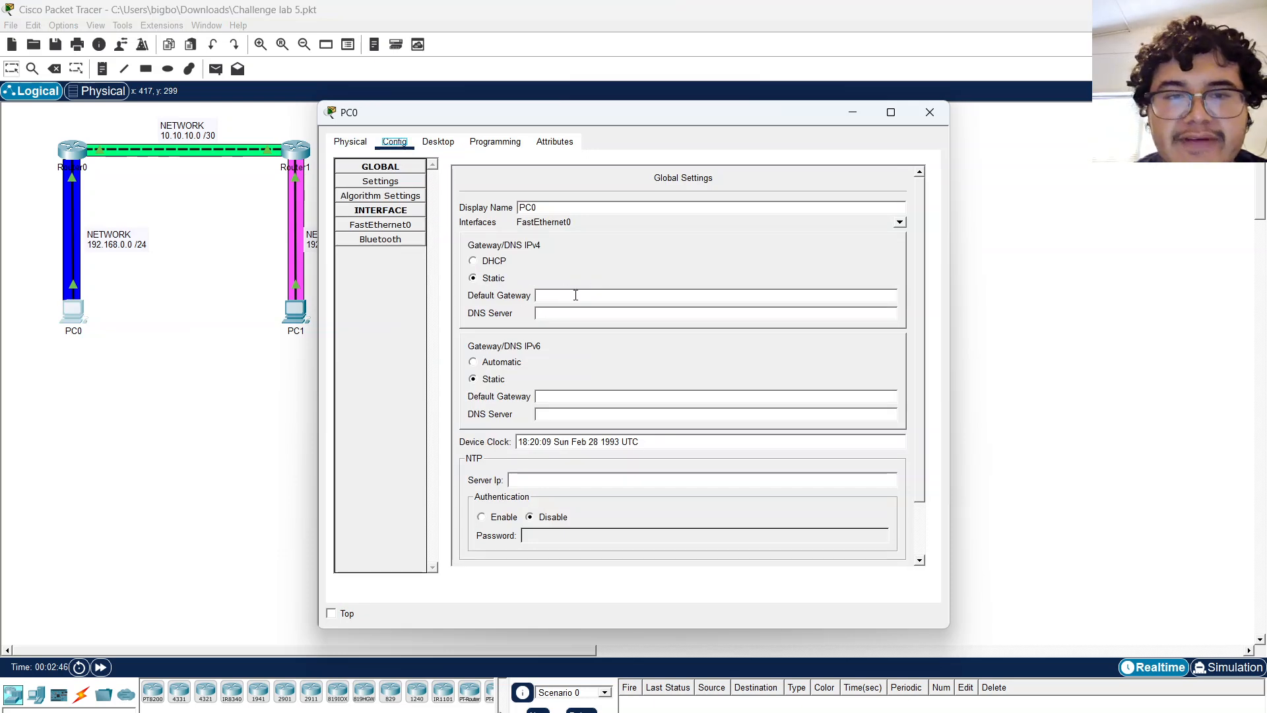
click(402, 226)
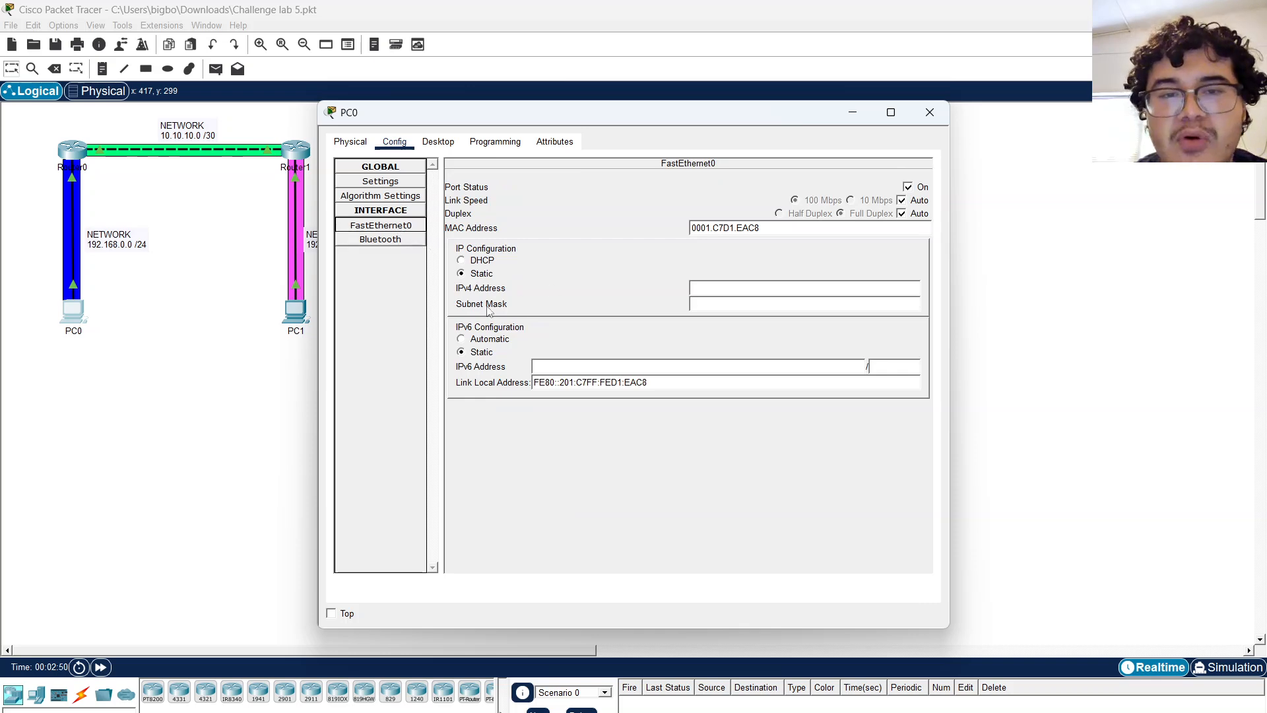
click(384, 185)
click(573, 296)
drag(499, 123, 649, 105)
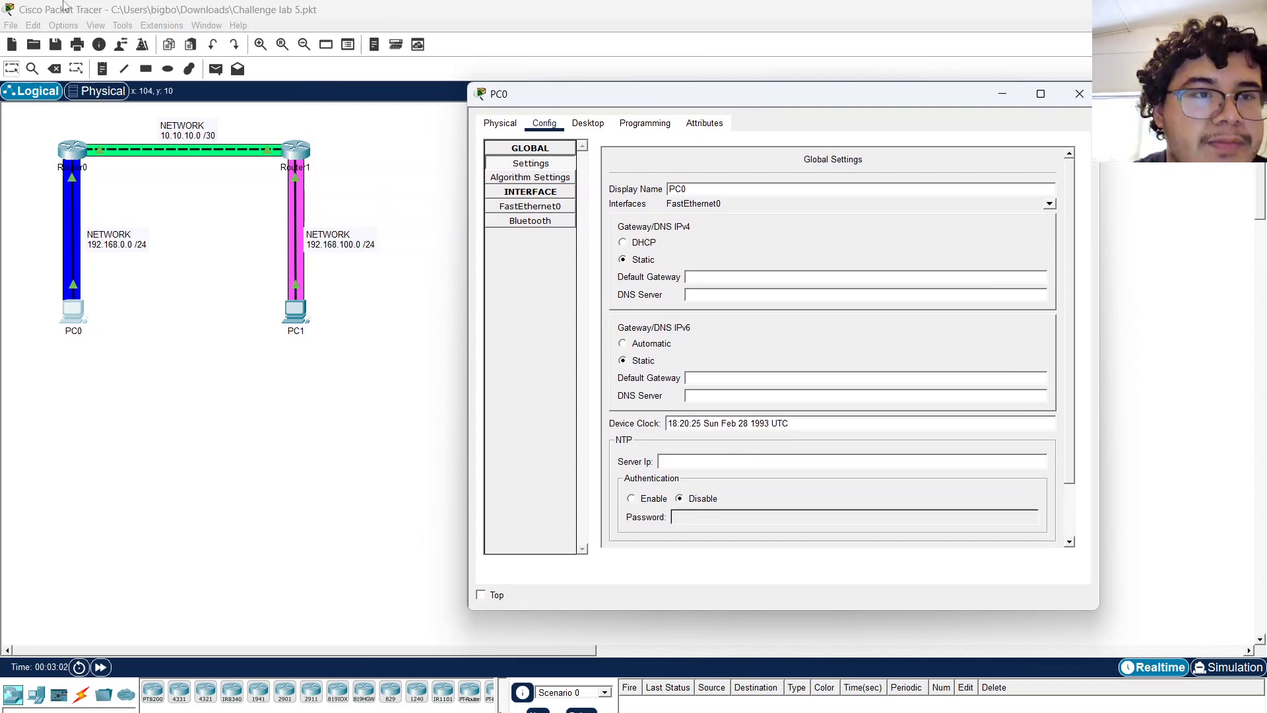
Set the preferences to always show port labels in the logical workspace, leaving device model labels off.
click(70, 22)
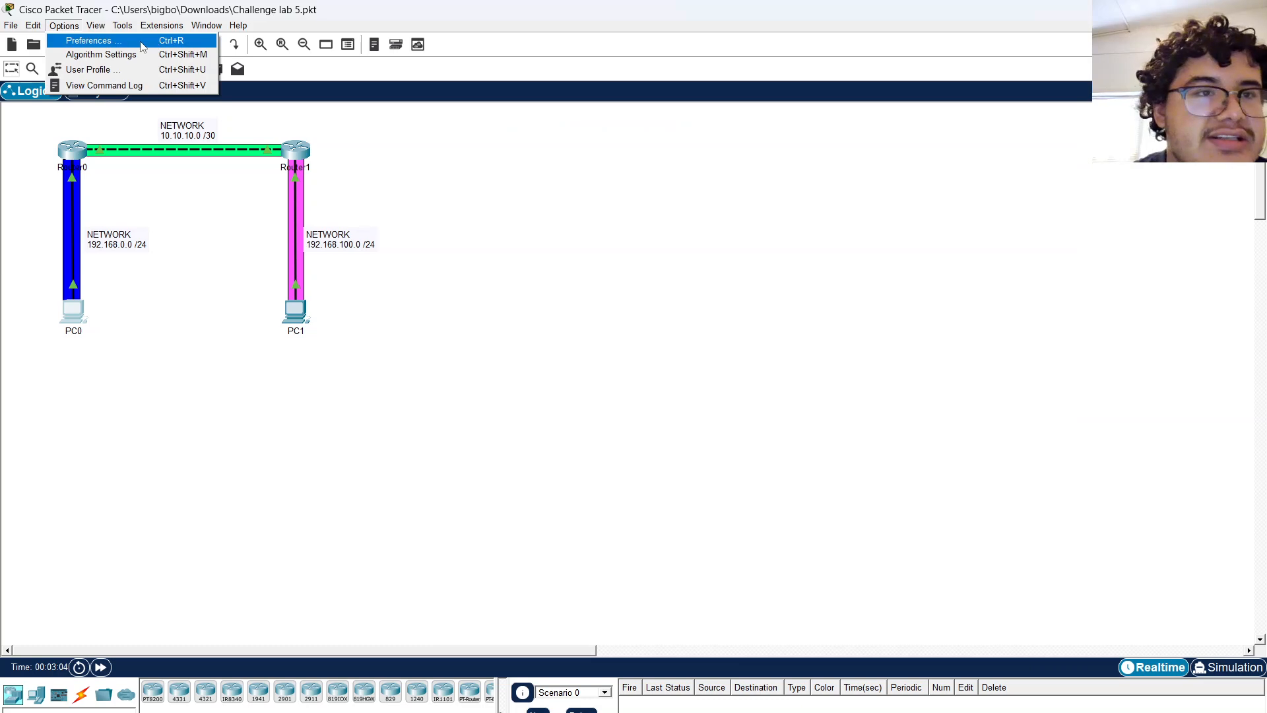
key(Escape)
key(ctrl+r)
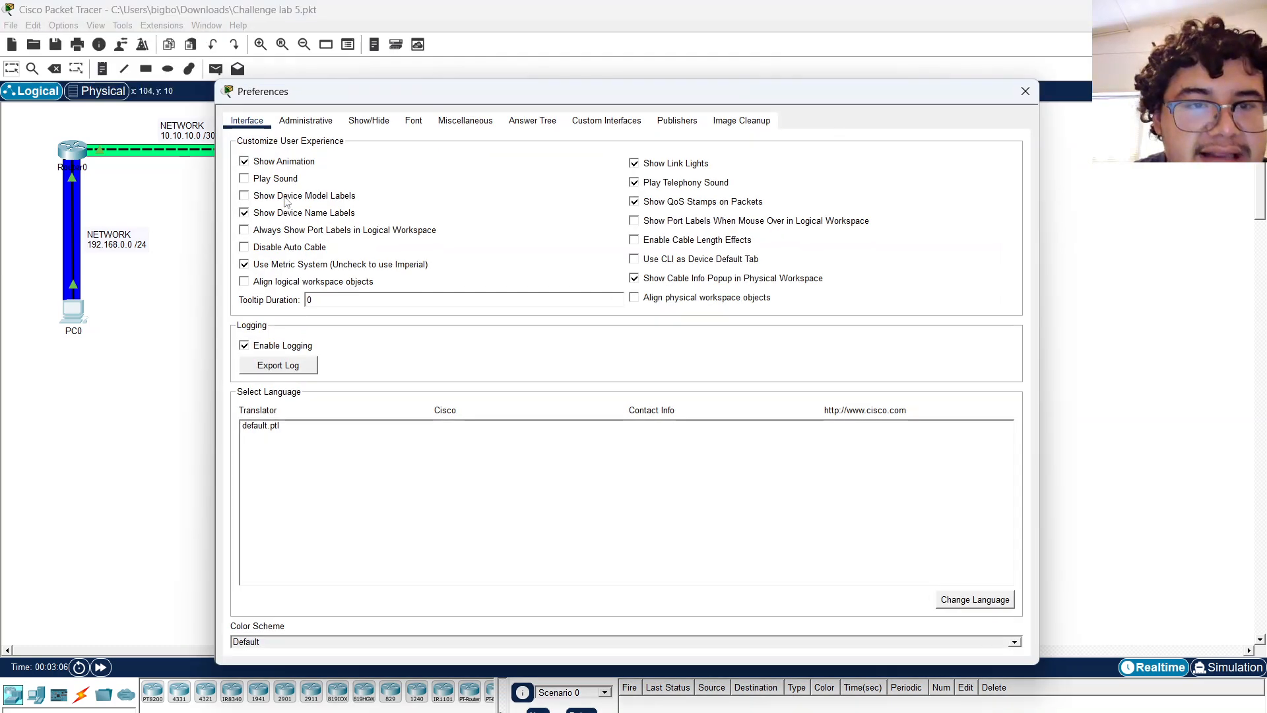
click(285, 199)
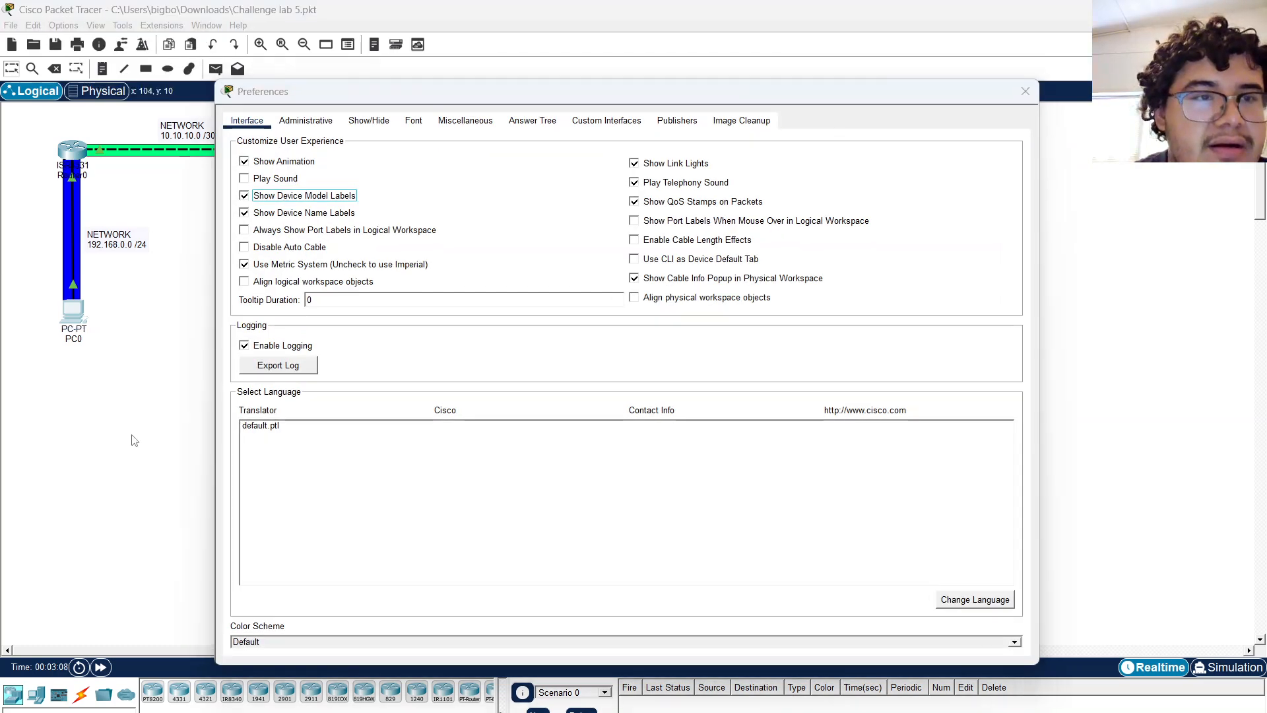
click(245, 195)
click(246, 230)
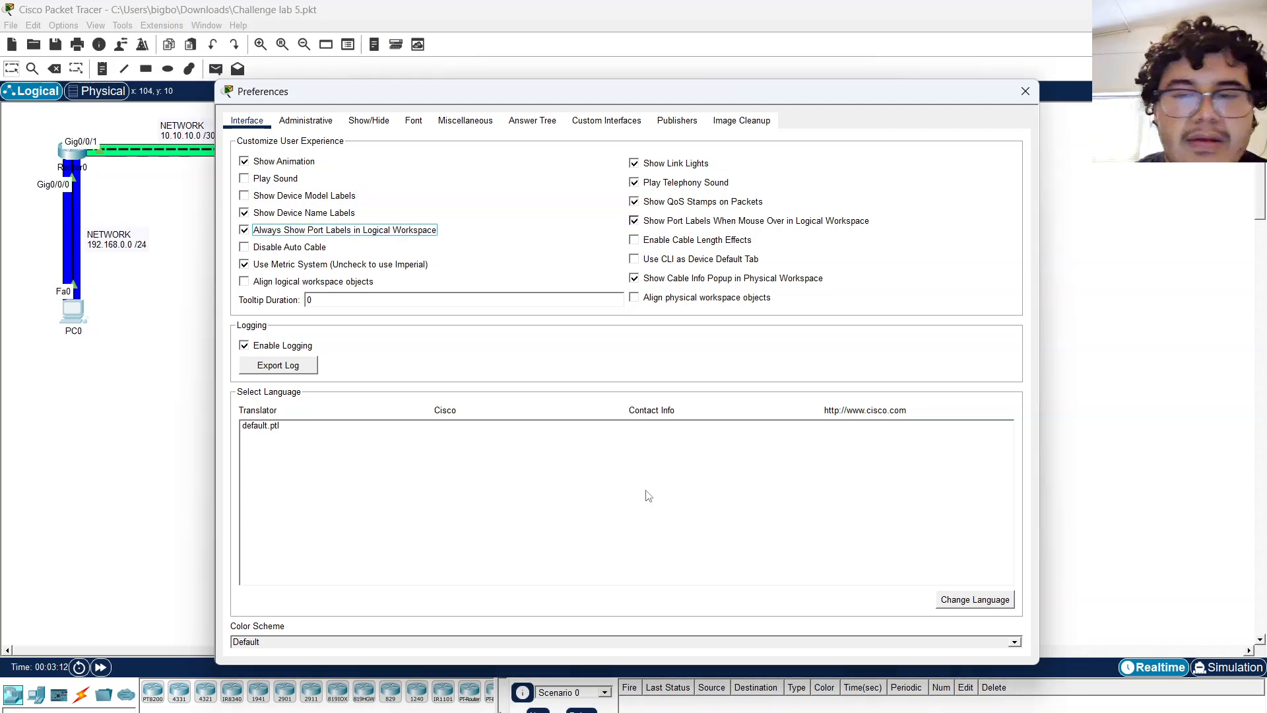
click(1024, 91)
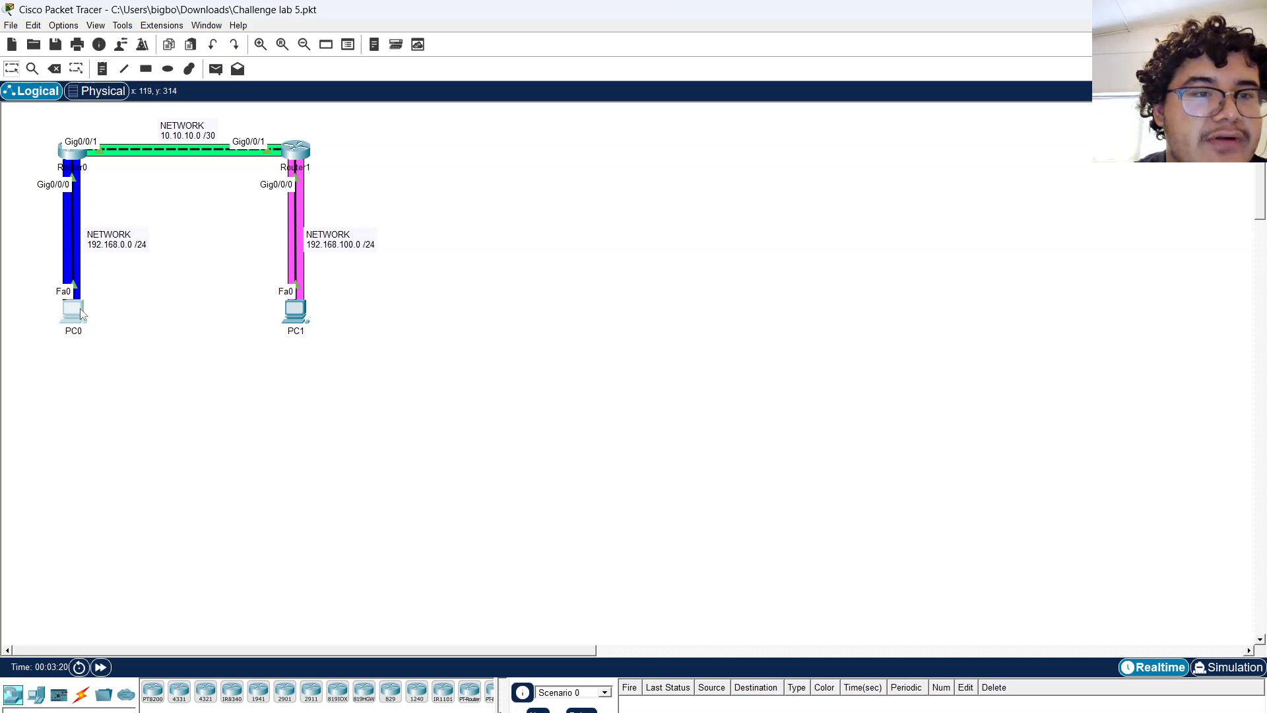
Open Router0's command line interface and start a console session.
click(74, 161)
click(426, 140)
drag(494, 111, 704, 58)
key(Return)
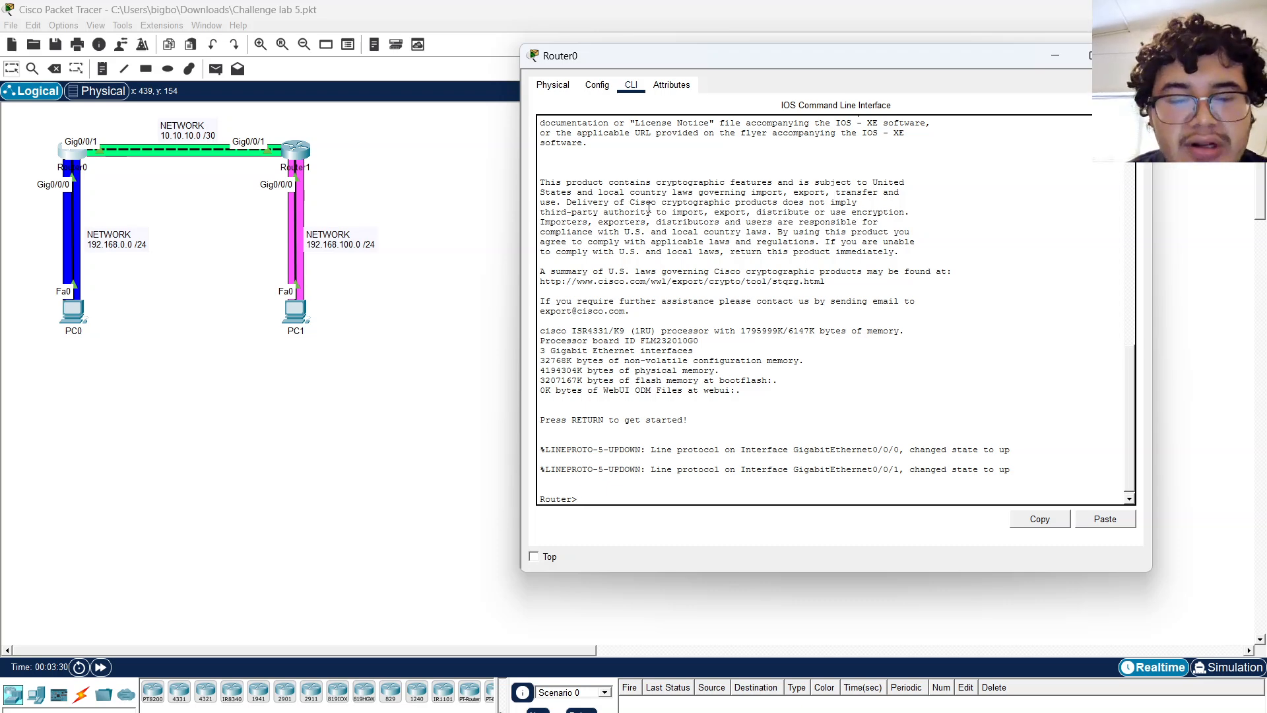
Try to list Router0's show commands beginning with "r" in user mode with "show r?".
text(show)
key(Tab)
text(r)
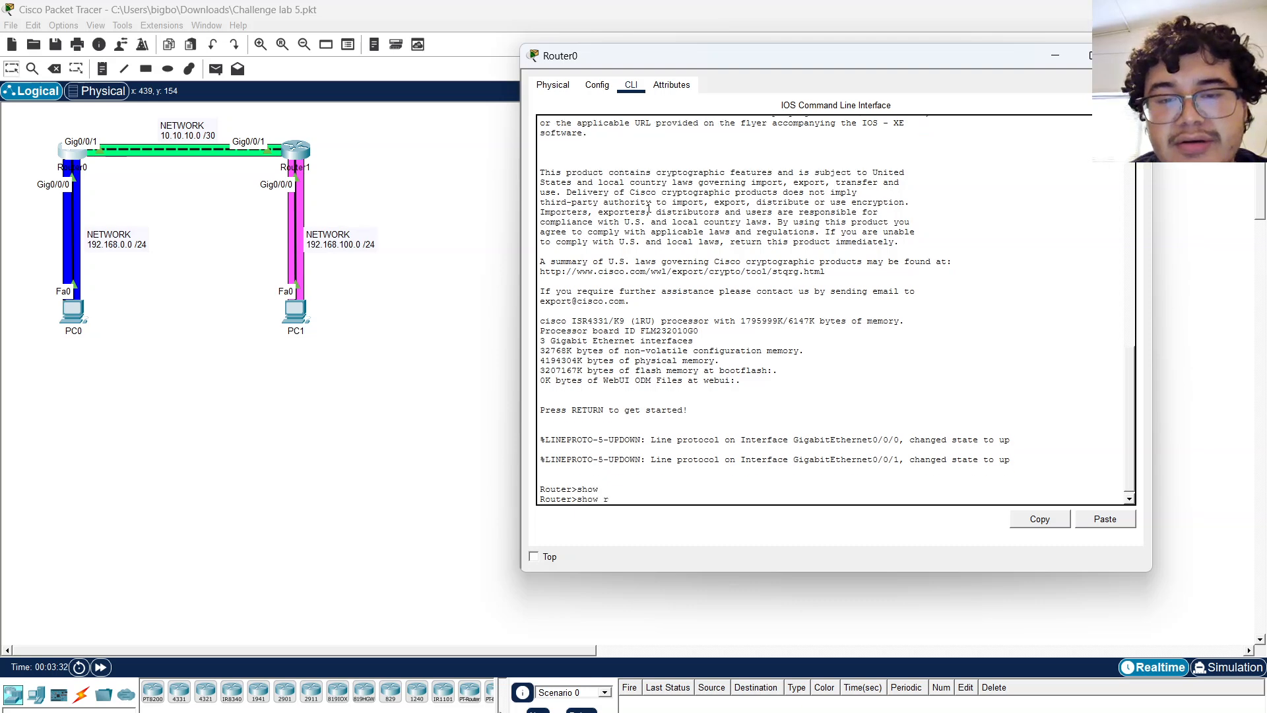
text(?)
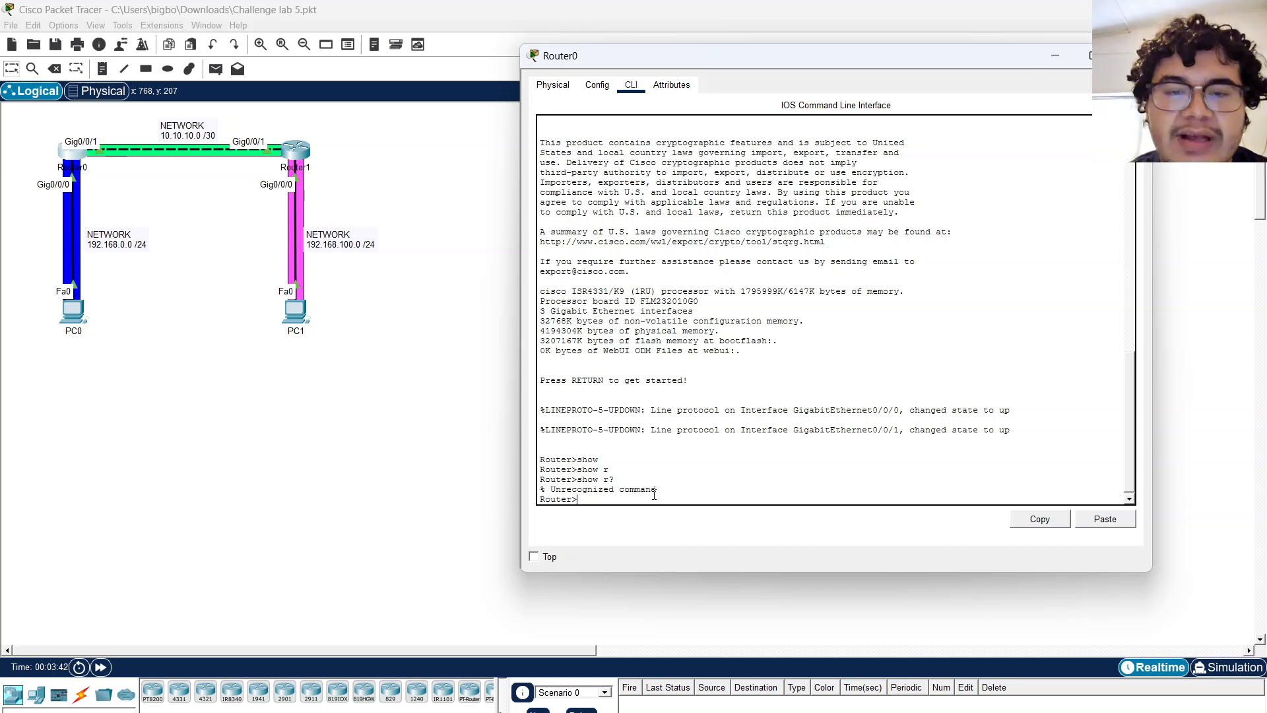
Enter privileged mode on Router0 with "enable" and display its full configuration with "show running-config".
text(n)
key(Tab)
key(Return)
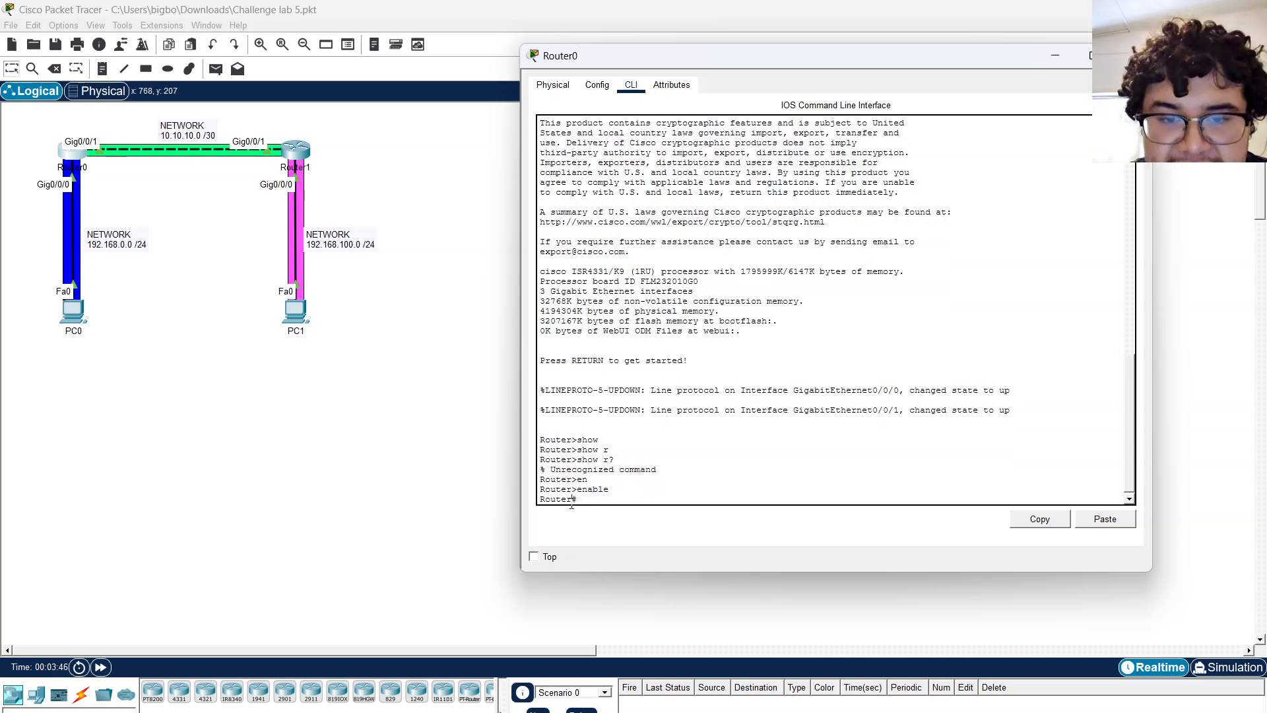
text(s)
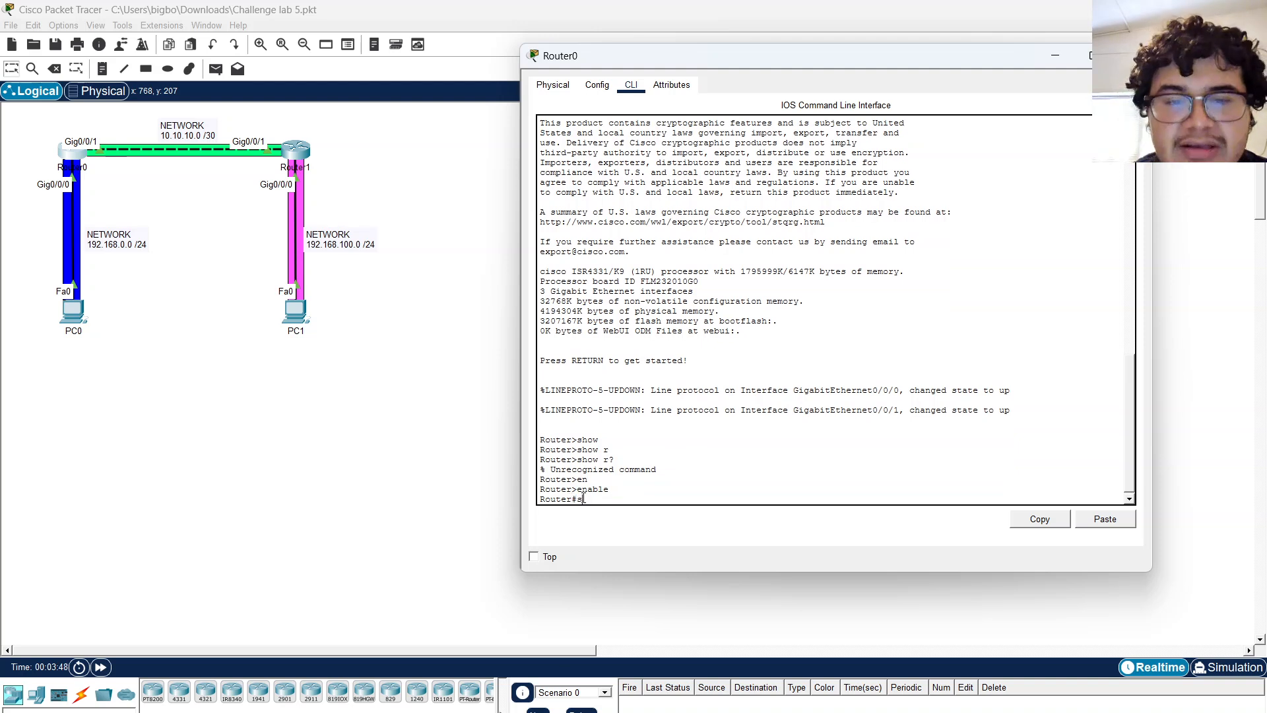
text(how)
key(Tab)
text(r)
key(Tab)
key(Return)
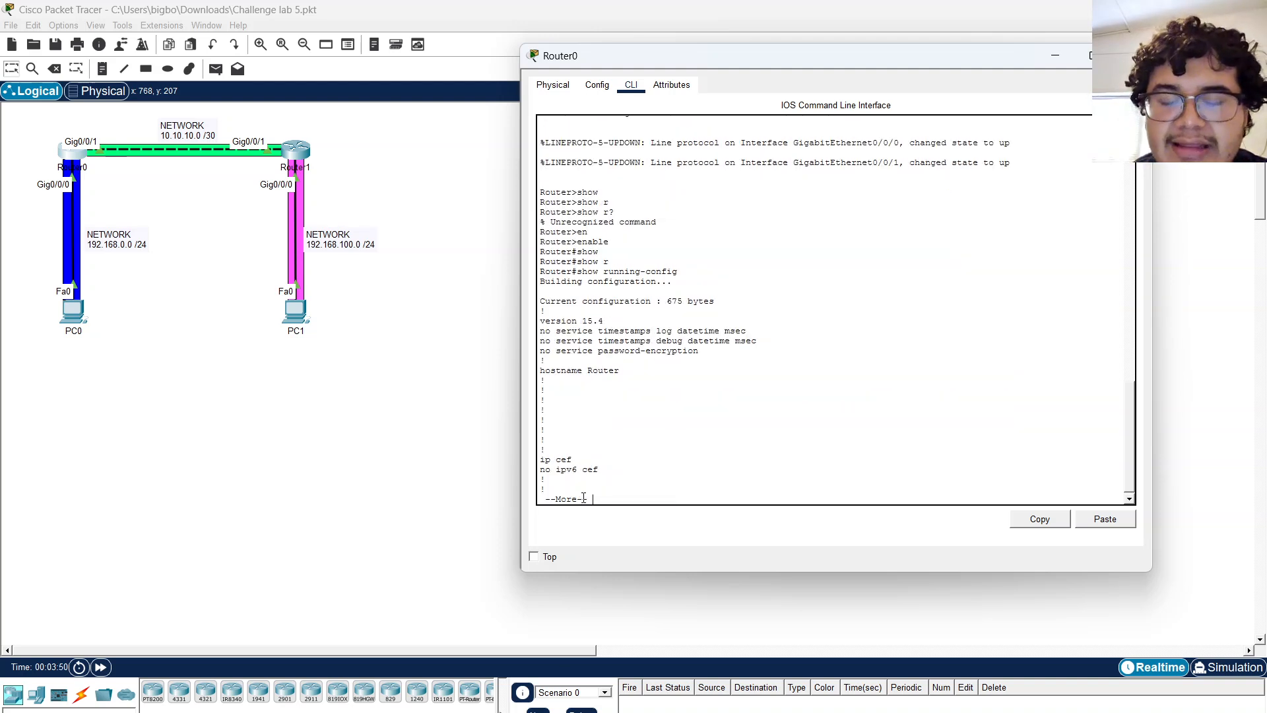
key(space)
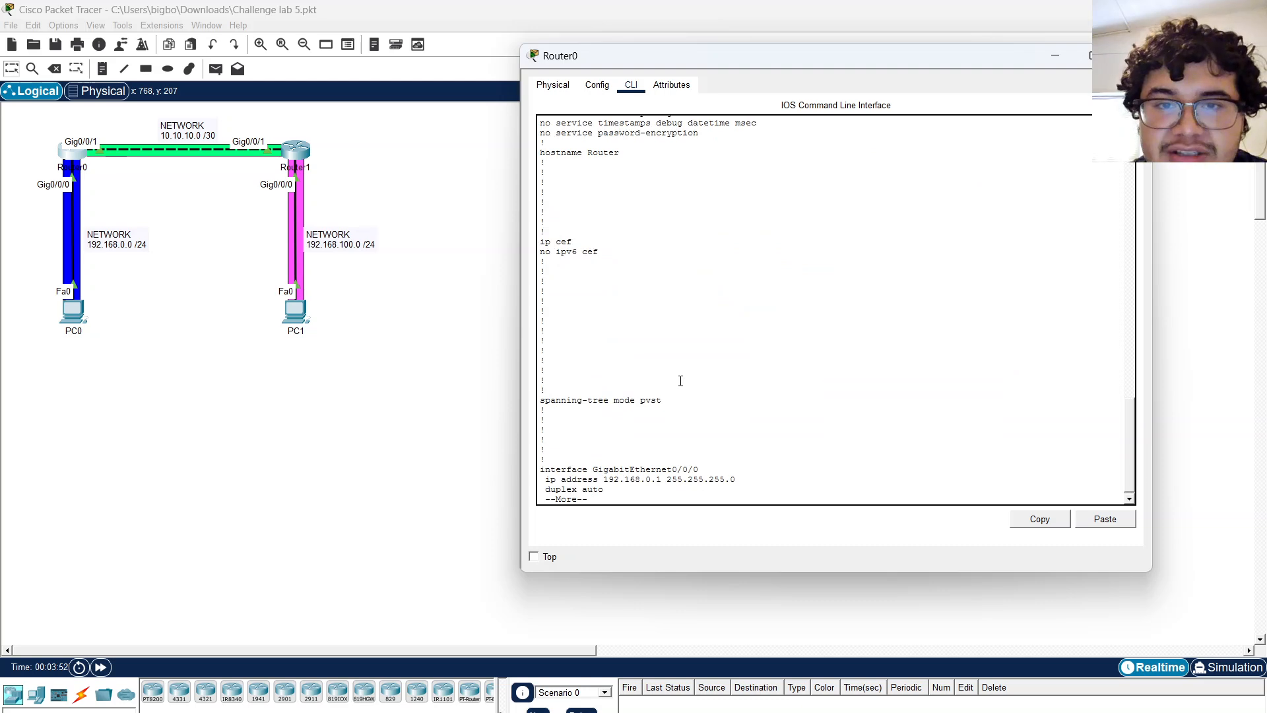
key(space)
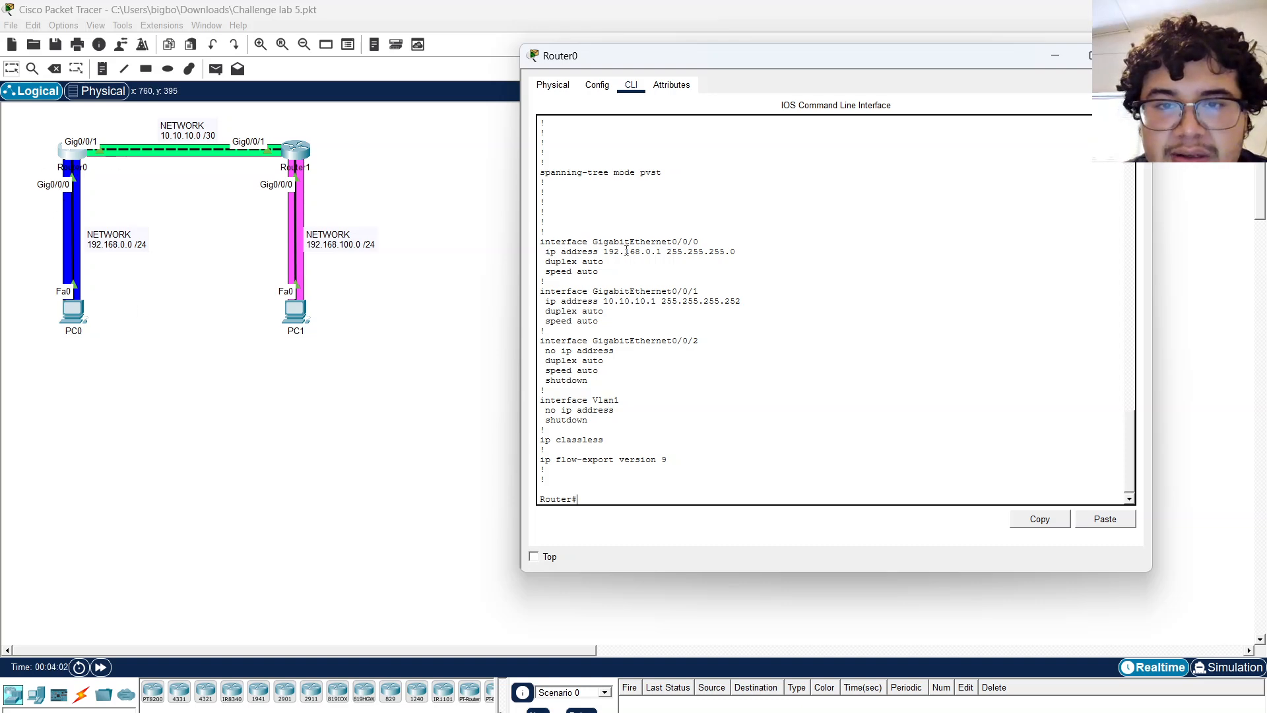
Copy Router0's GigabitEthernet0/0/0 address 192.168.0.1 and paste it as PC0's IPv4 default gateway.
drag(605, 252, 663, 251)
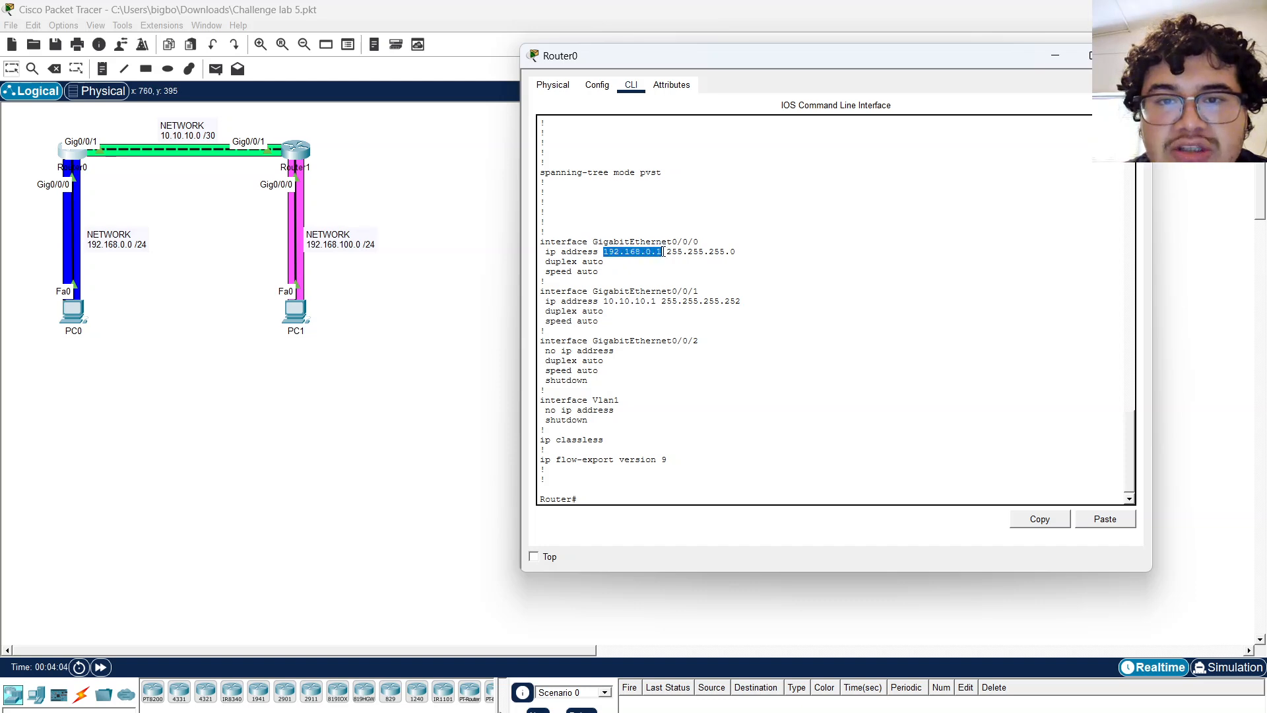
right_click(649, 251)
click(669, 256)
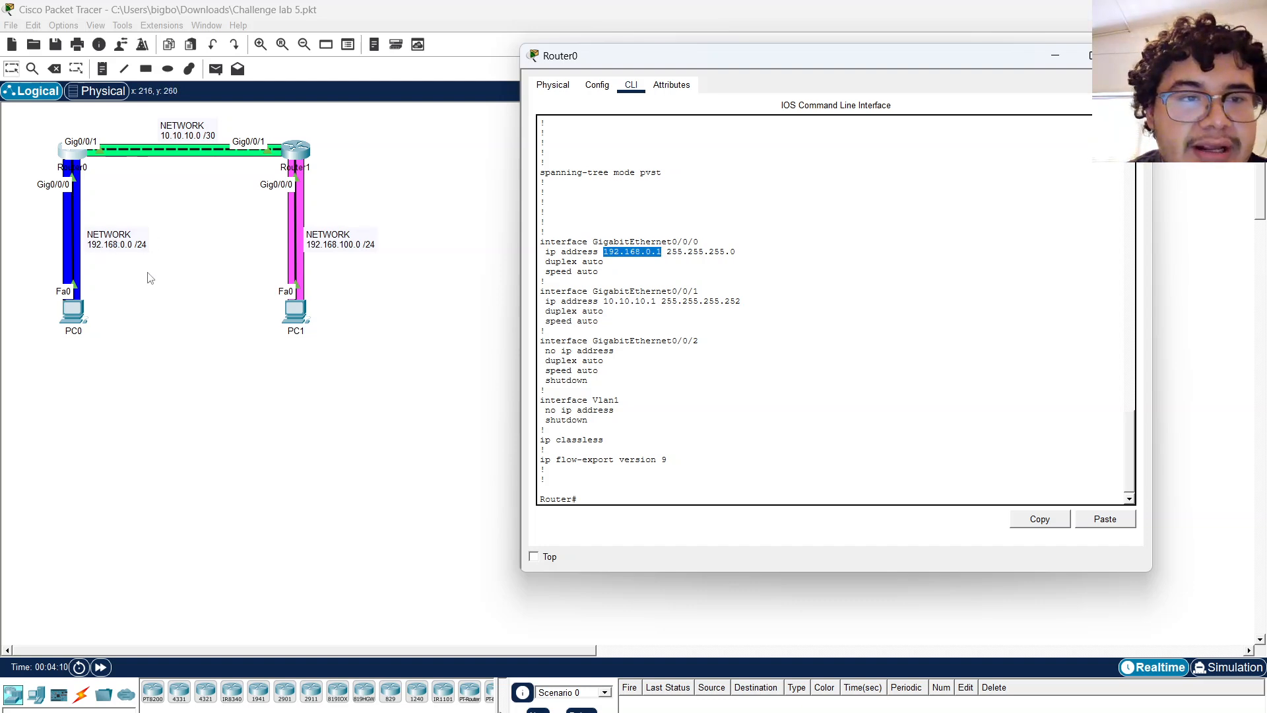
click(77, 312)
click(78, 313)
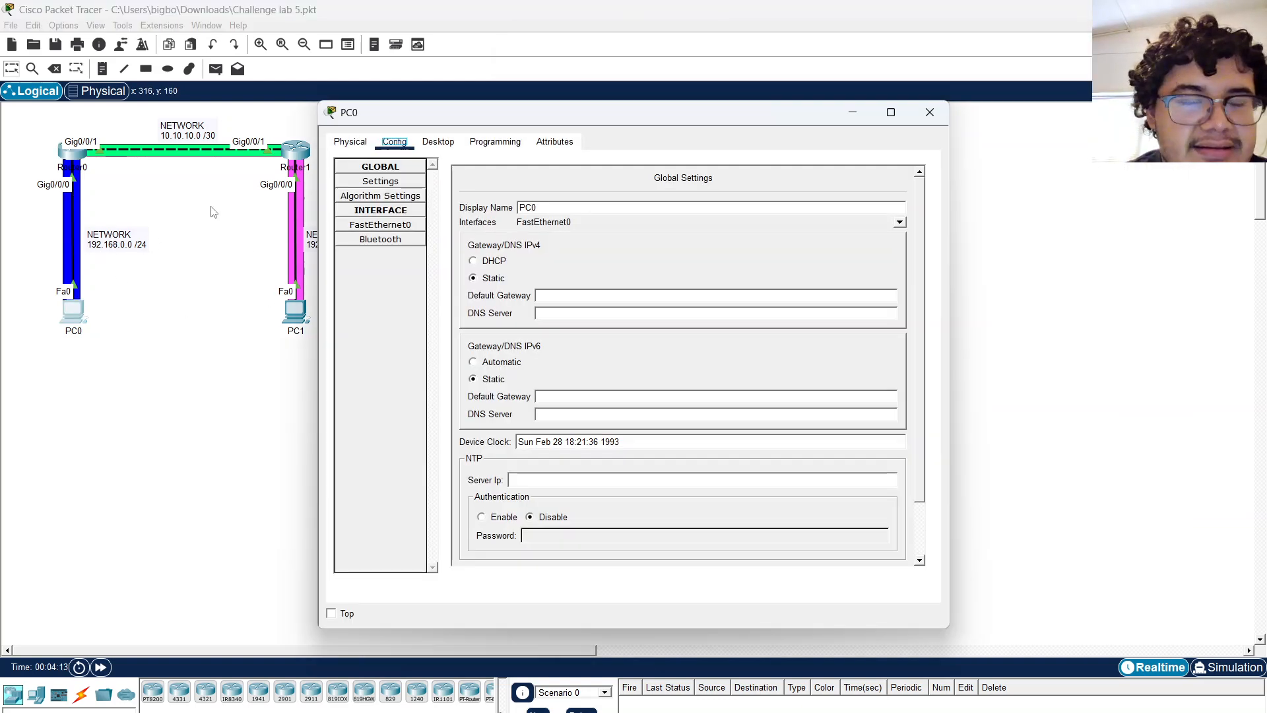
right_click(588, 293)
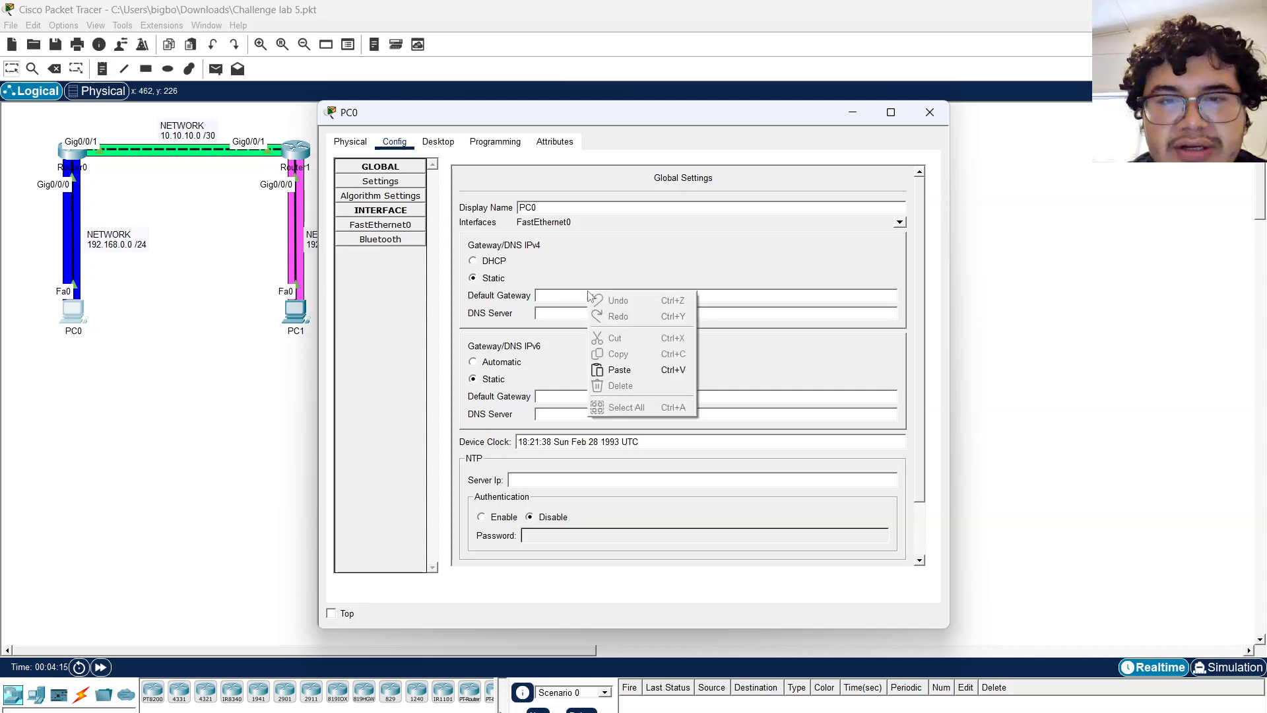
click(636, 369)
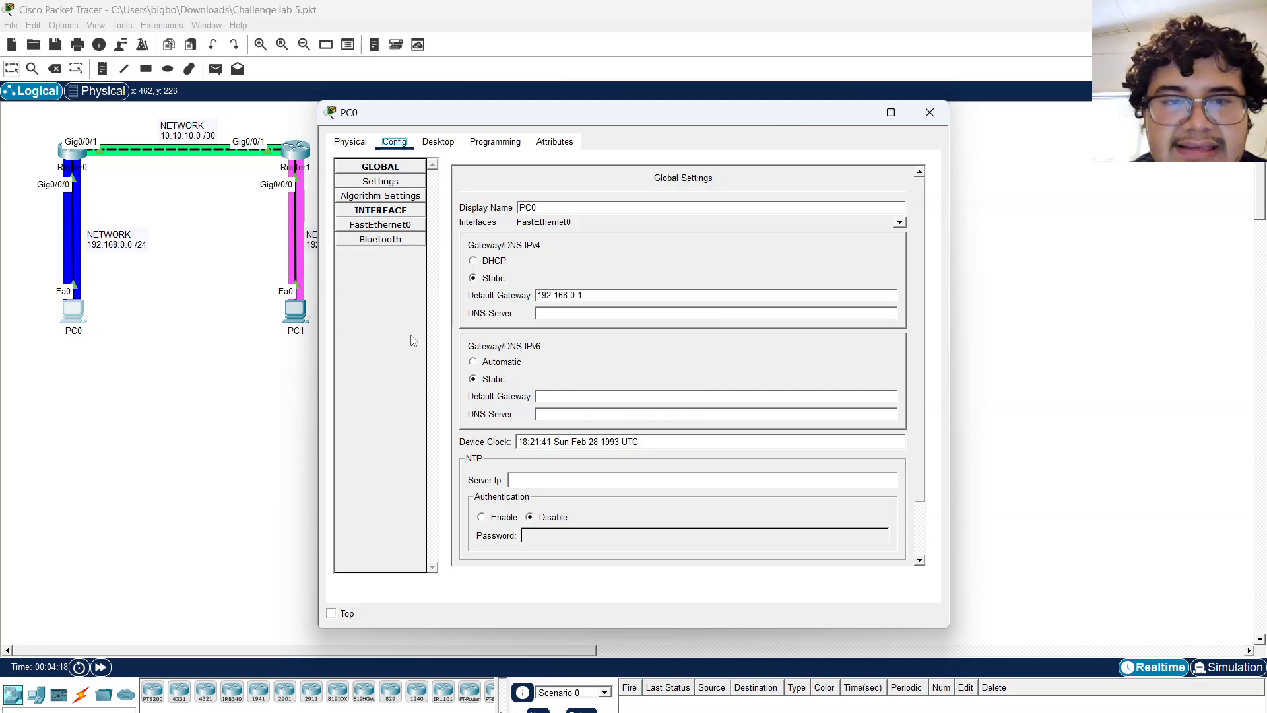
Assign PC0's FastEthernet0 the static IPv4 address 192.168.0.2 with subnet mask 255.255.255.0.
click(404, 230)
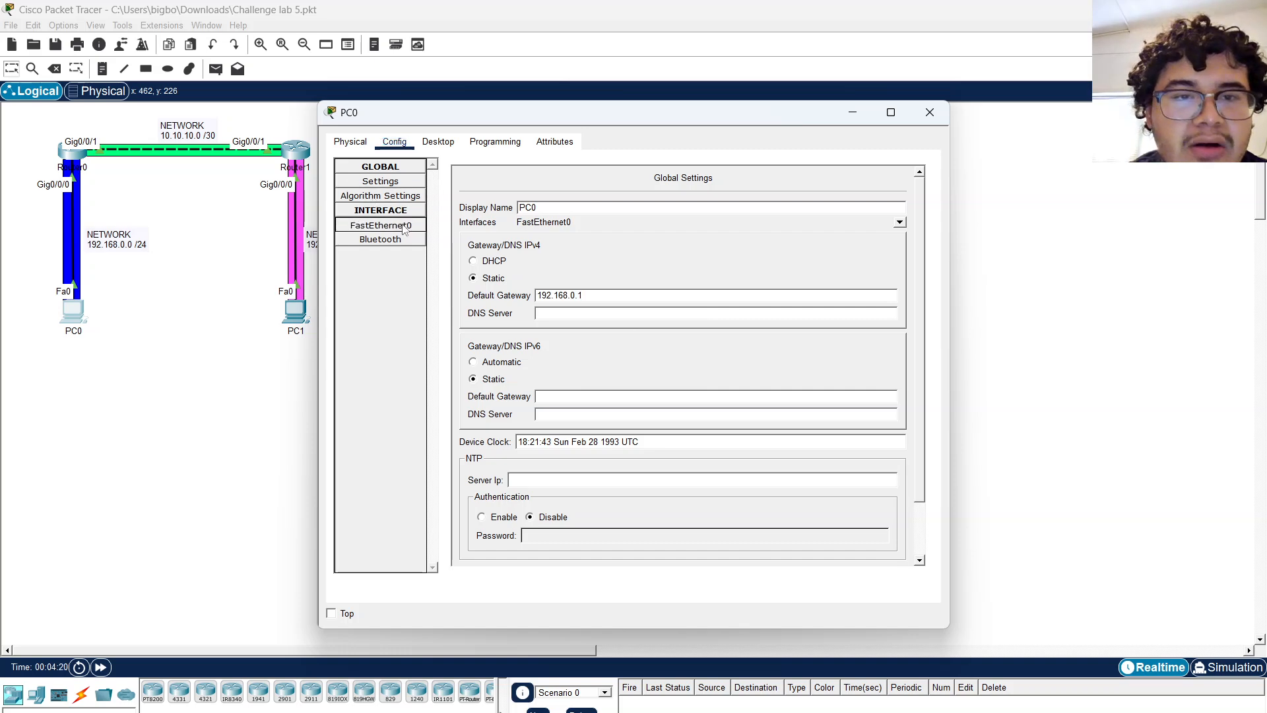
click(728, 291)
text(192.168.0.1)
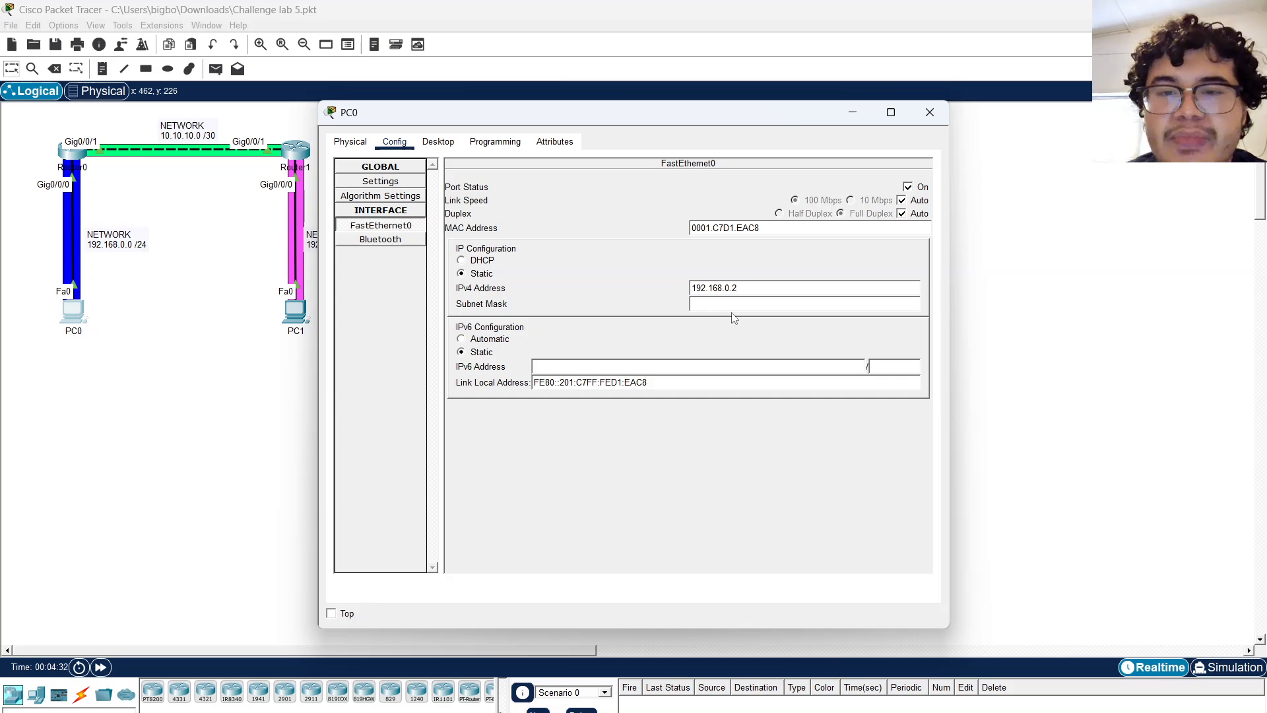
click(776, 303)
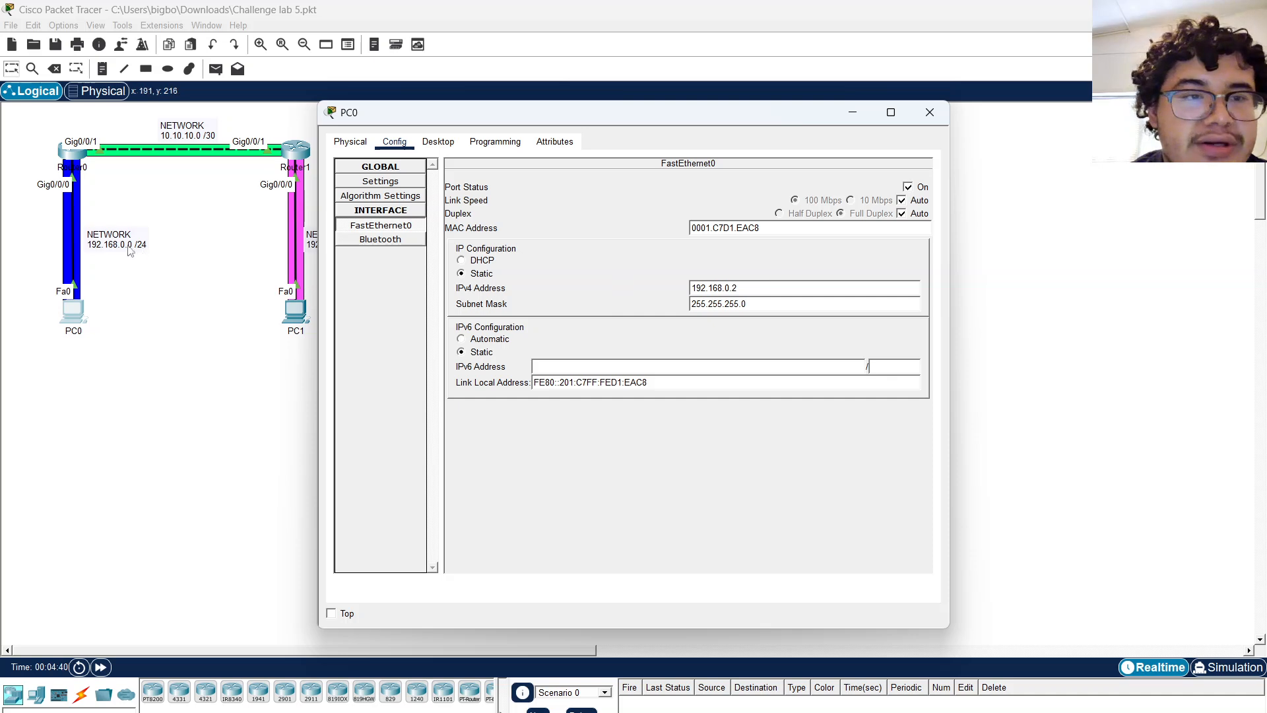
Test connectivity from PC0's command prompt to its gateway with "ping 192.168.0.1".
click(449, 142)
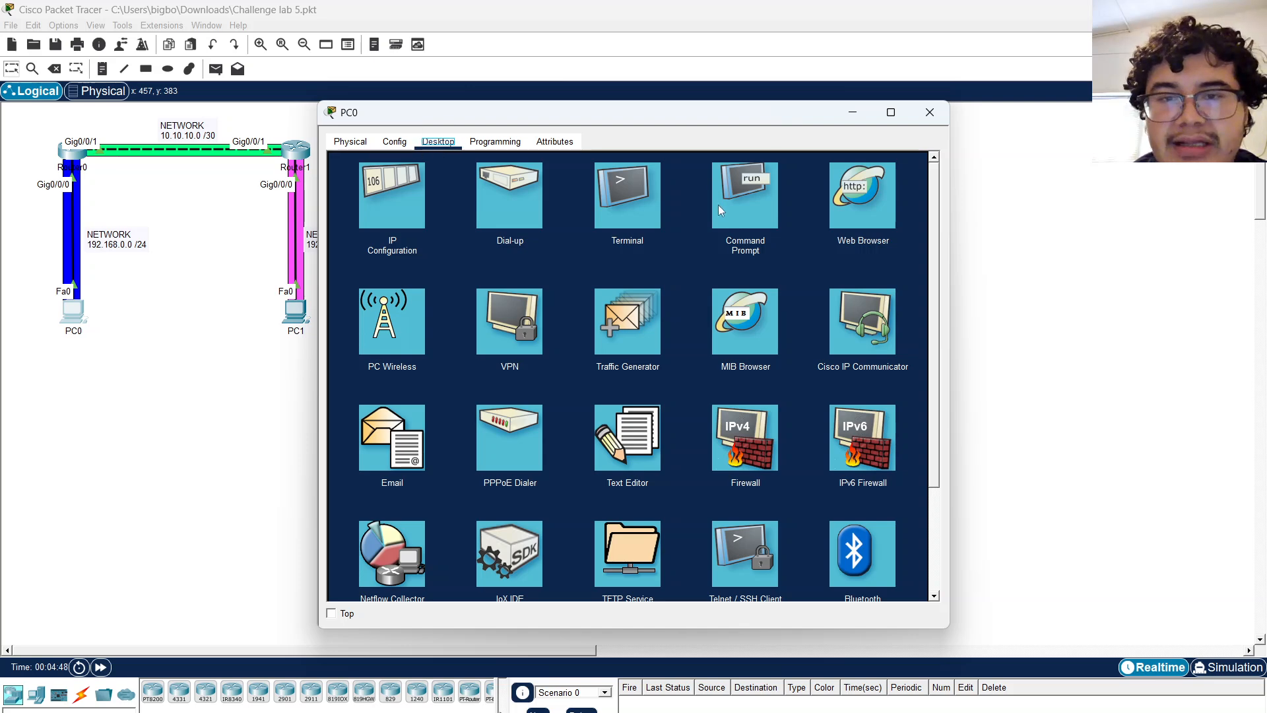
click(745, 199)
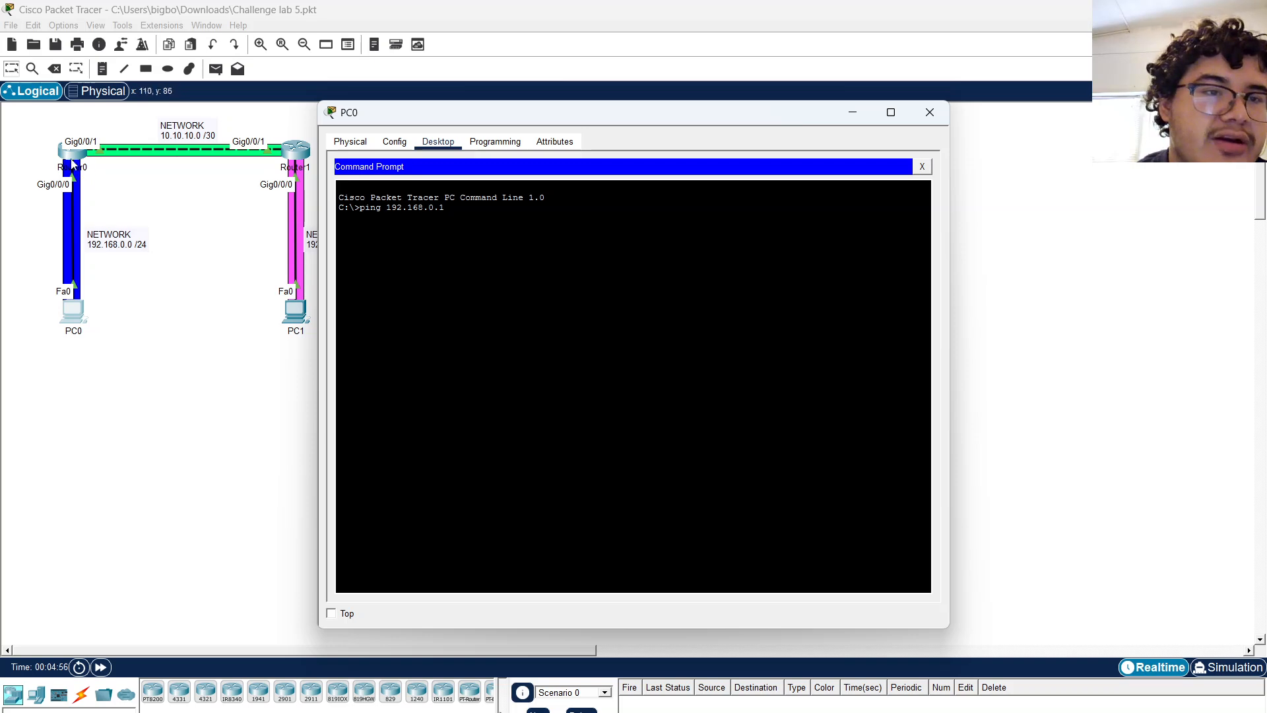
key(Return)
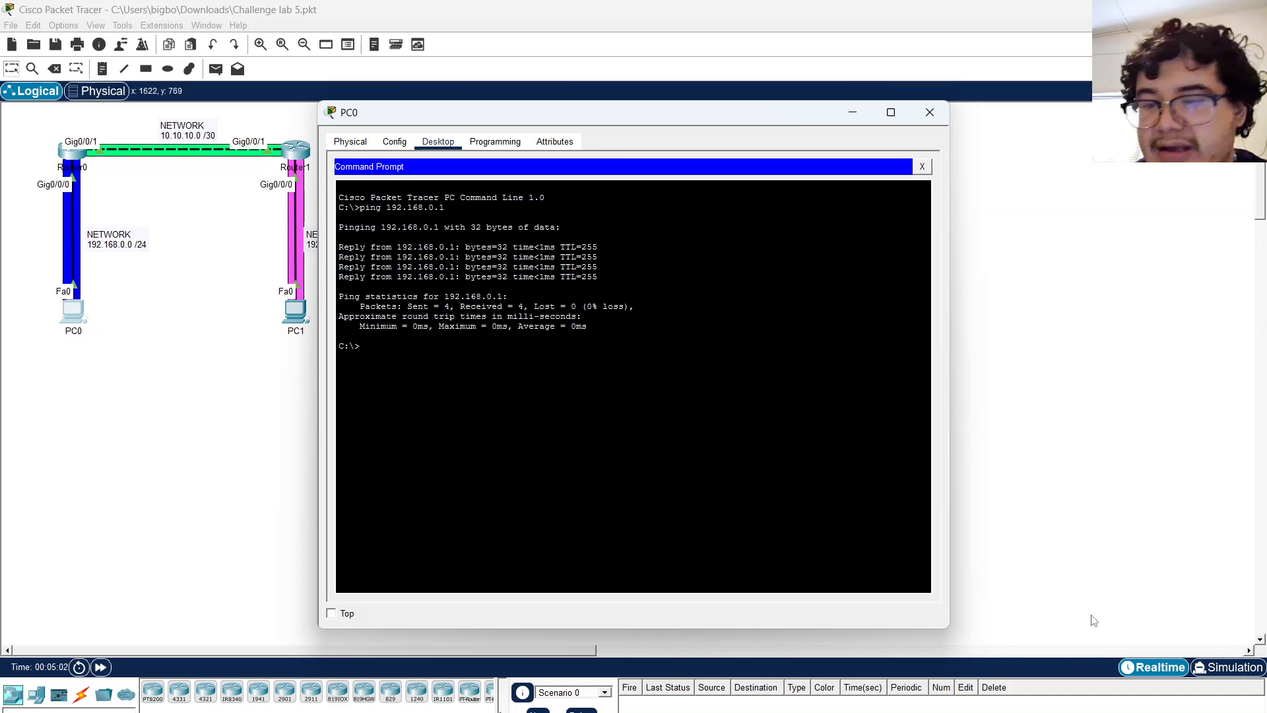
Switch to Simulation mode, widen the event list and start capturing packets.
click(1226, 667)
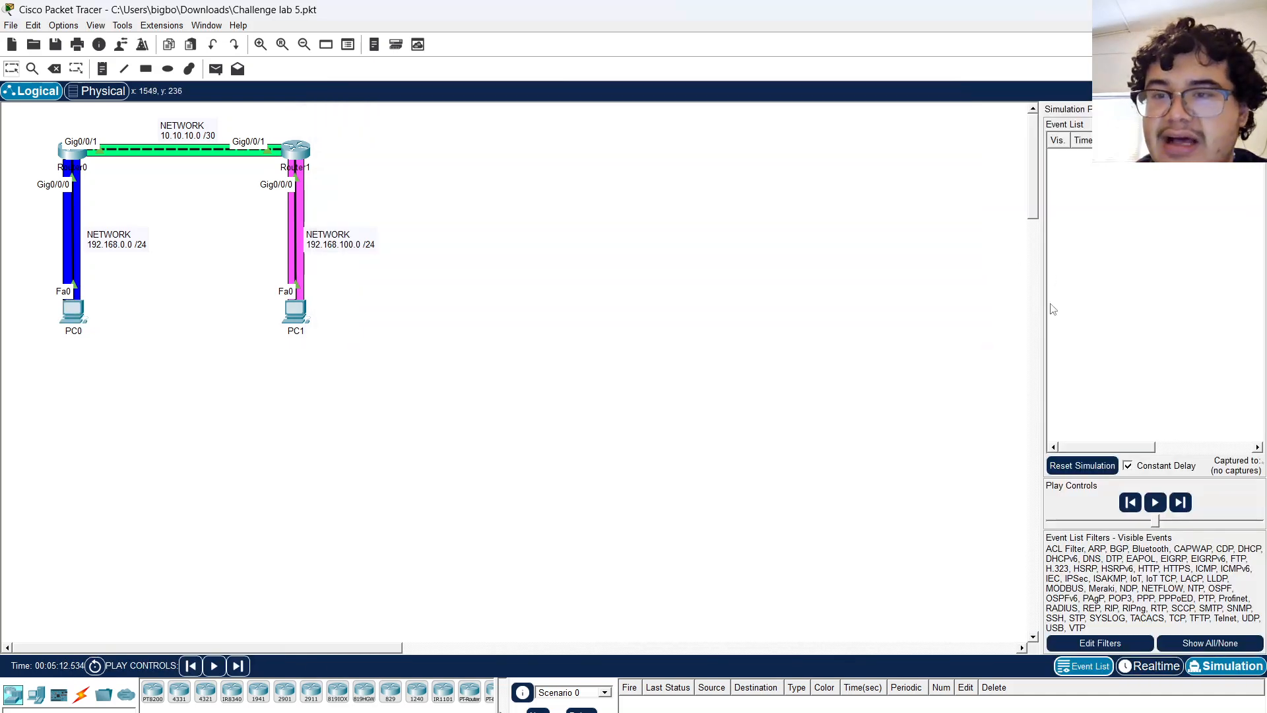
drag(1039, 314, 571, 335)
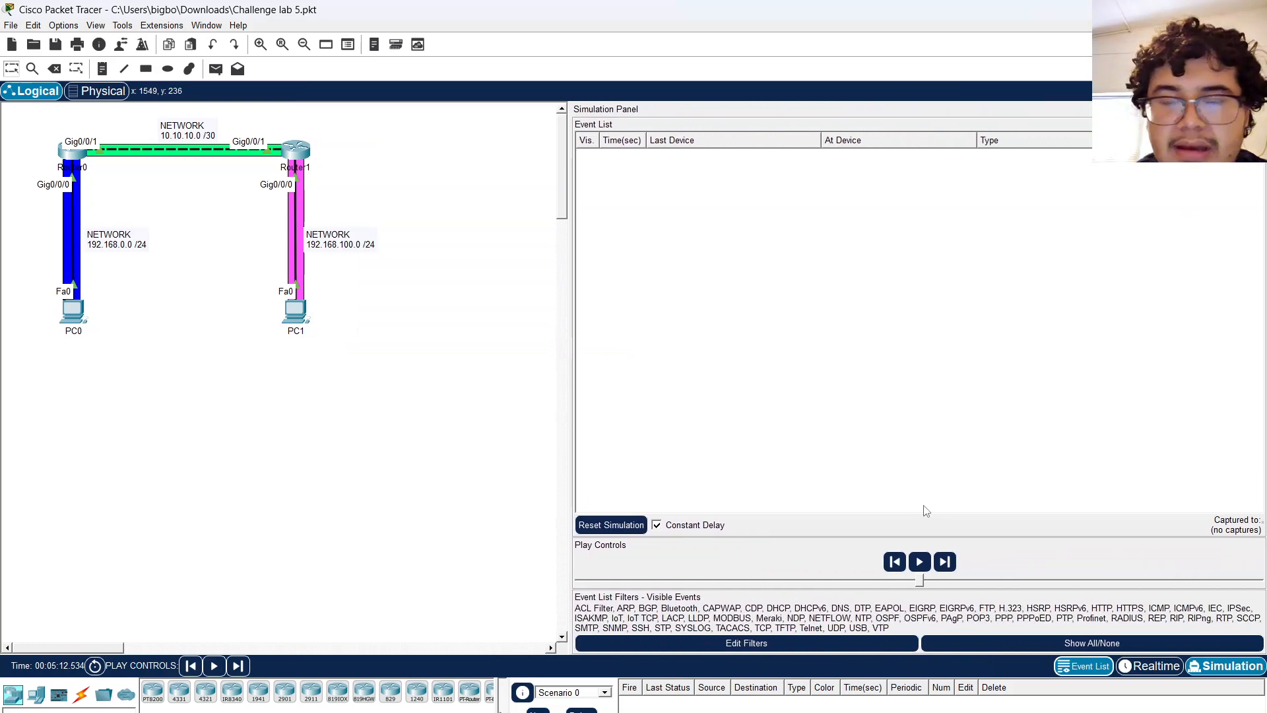
click(919, 561)
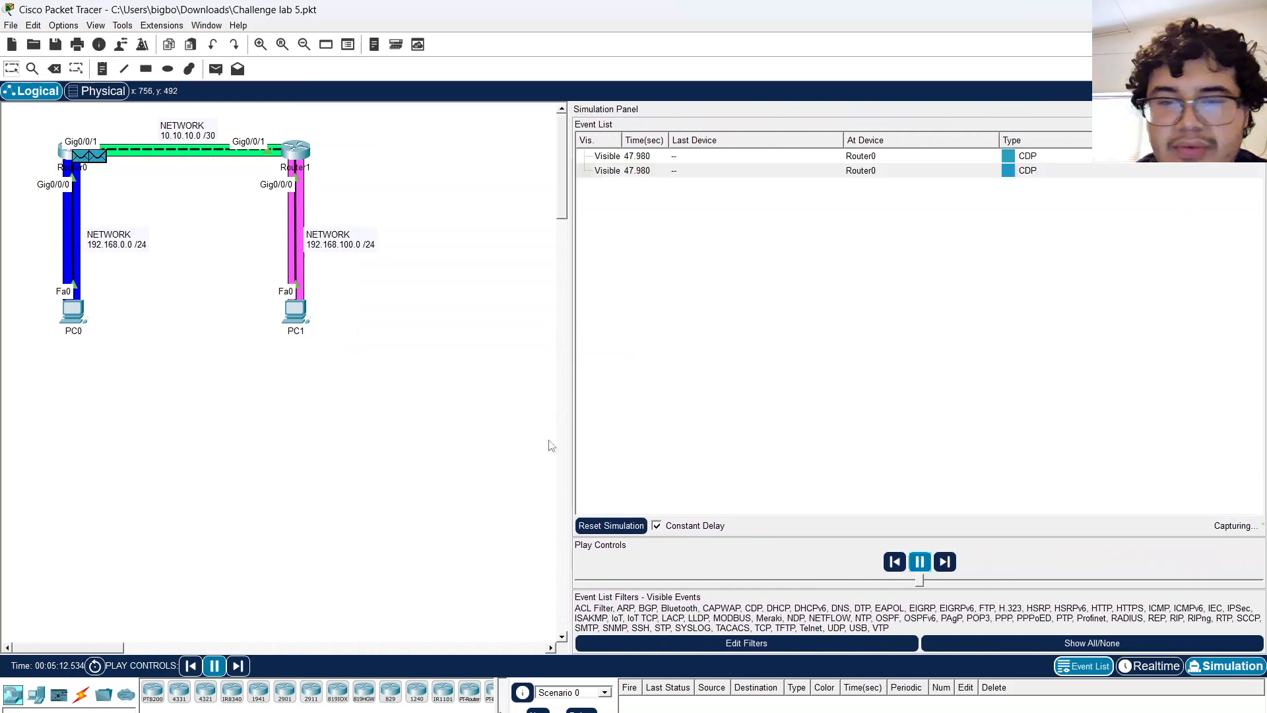
Repeat the ping to 192.168.0.1 from PC0 and uncover the simulation view to follow its ICMP packets.
click(73, 314)
key(Up)
key(Return)
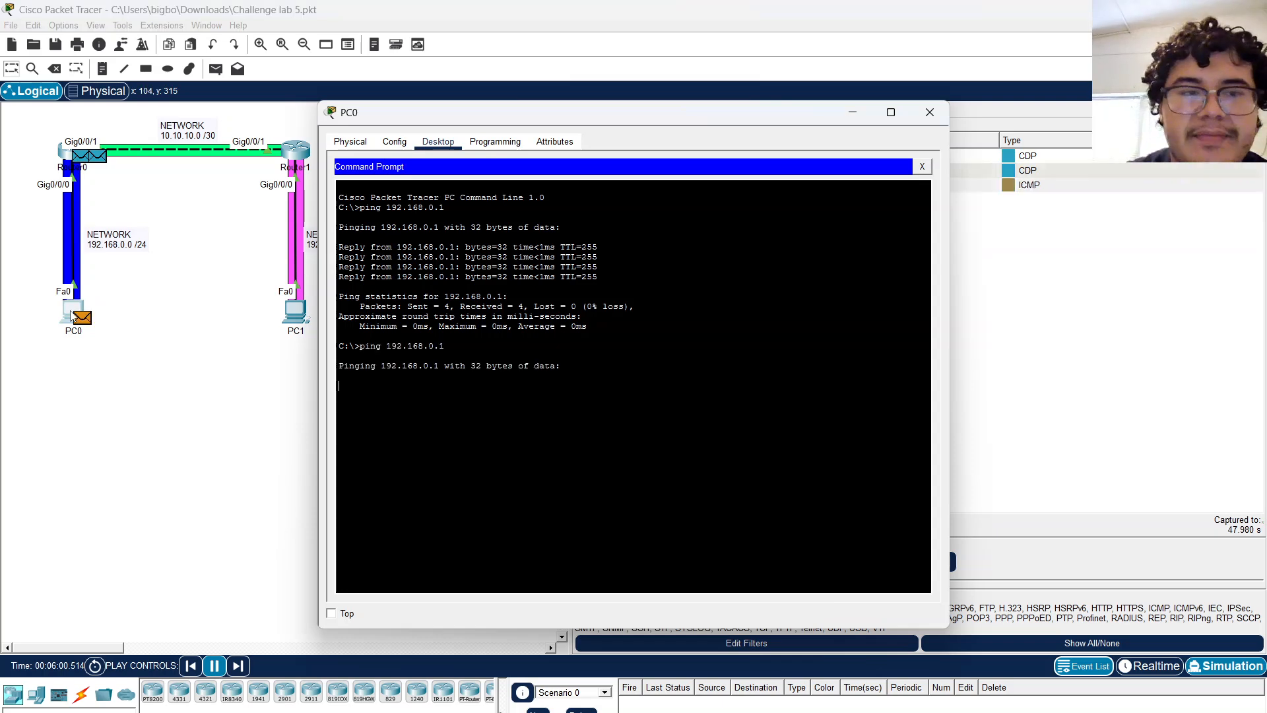
click(852, 114)
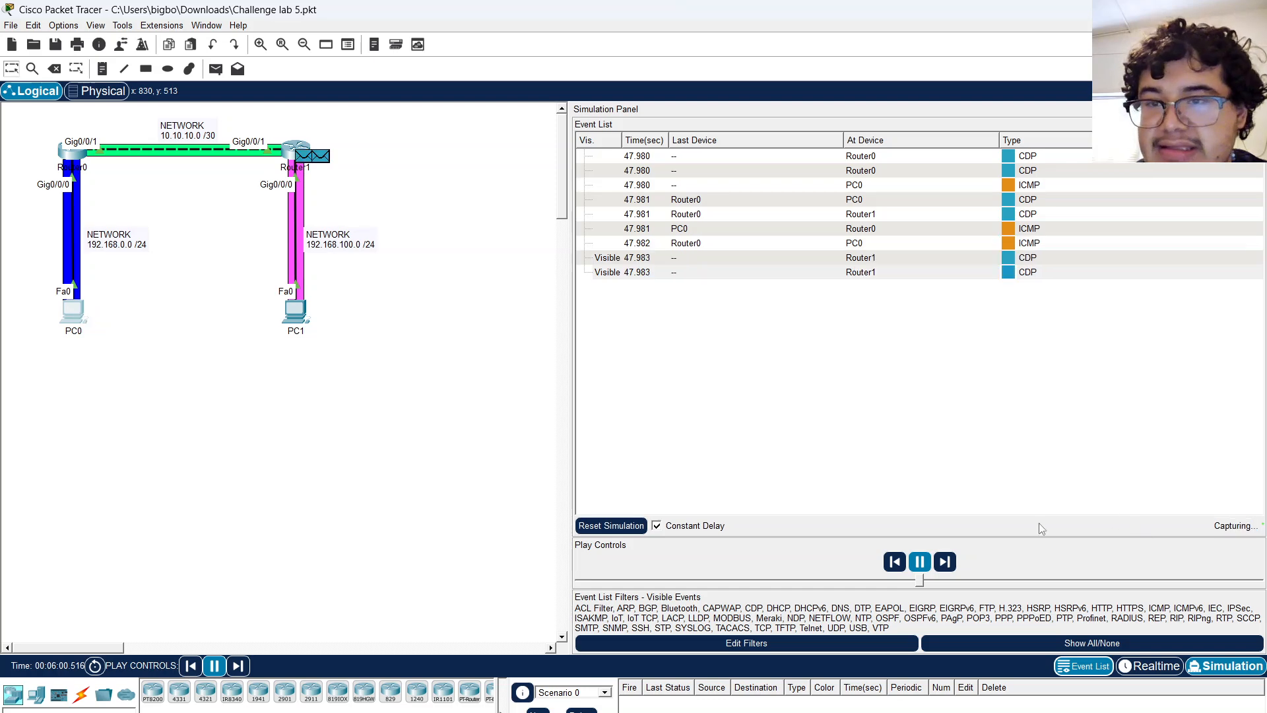
Review the ping replies in PC0's command prompt and return the network to Realtime mode.
click(77, 323)
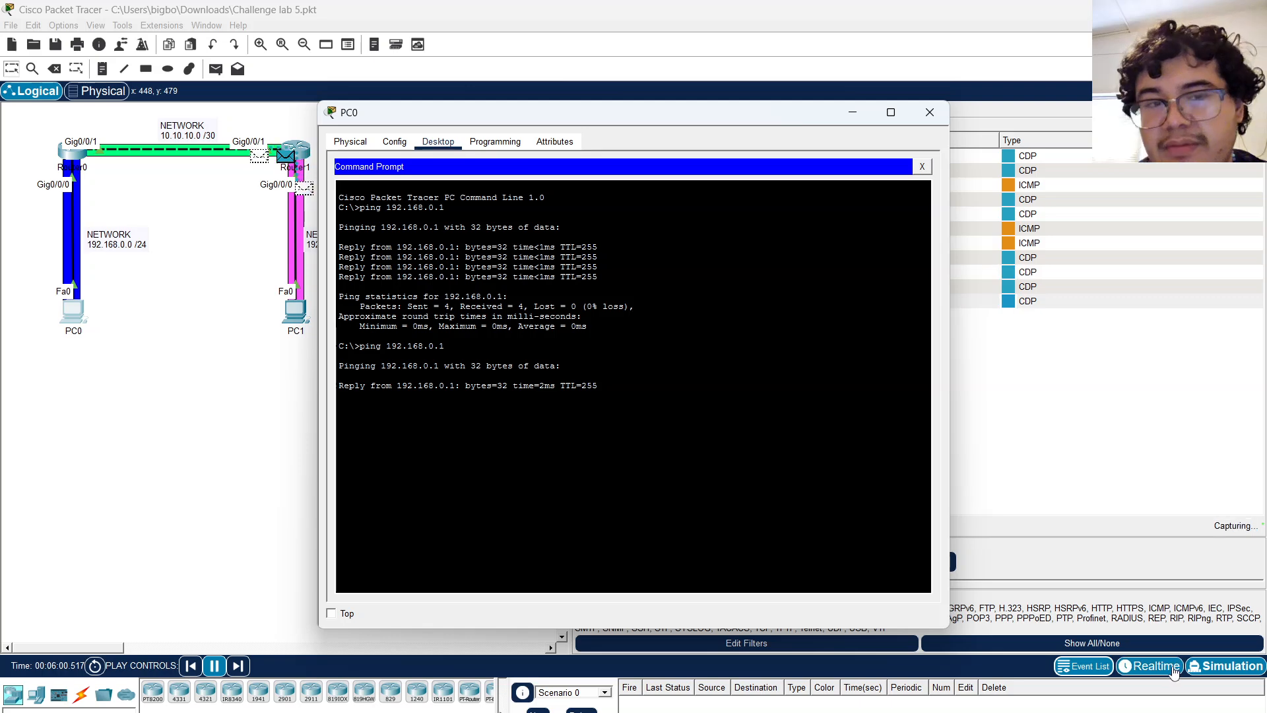
drag(342, 249, 596, 258)
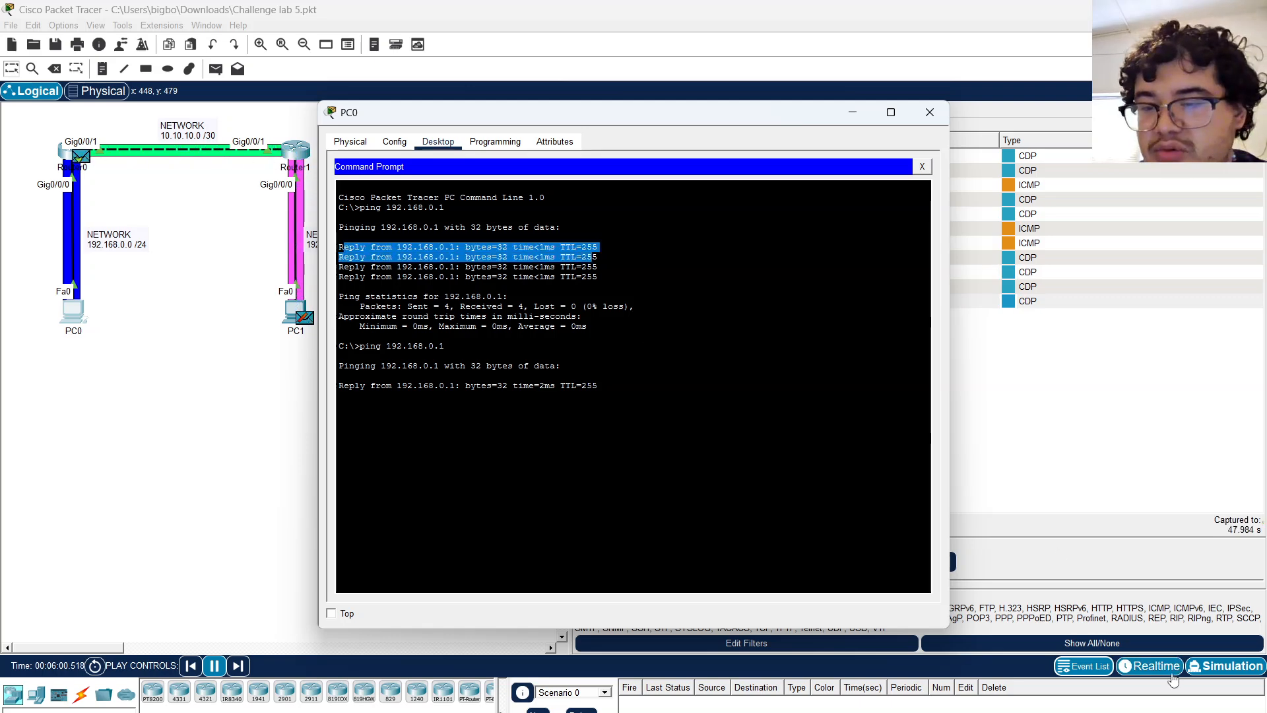
click(1172, 671)
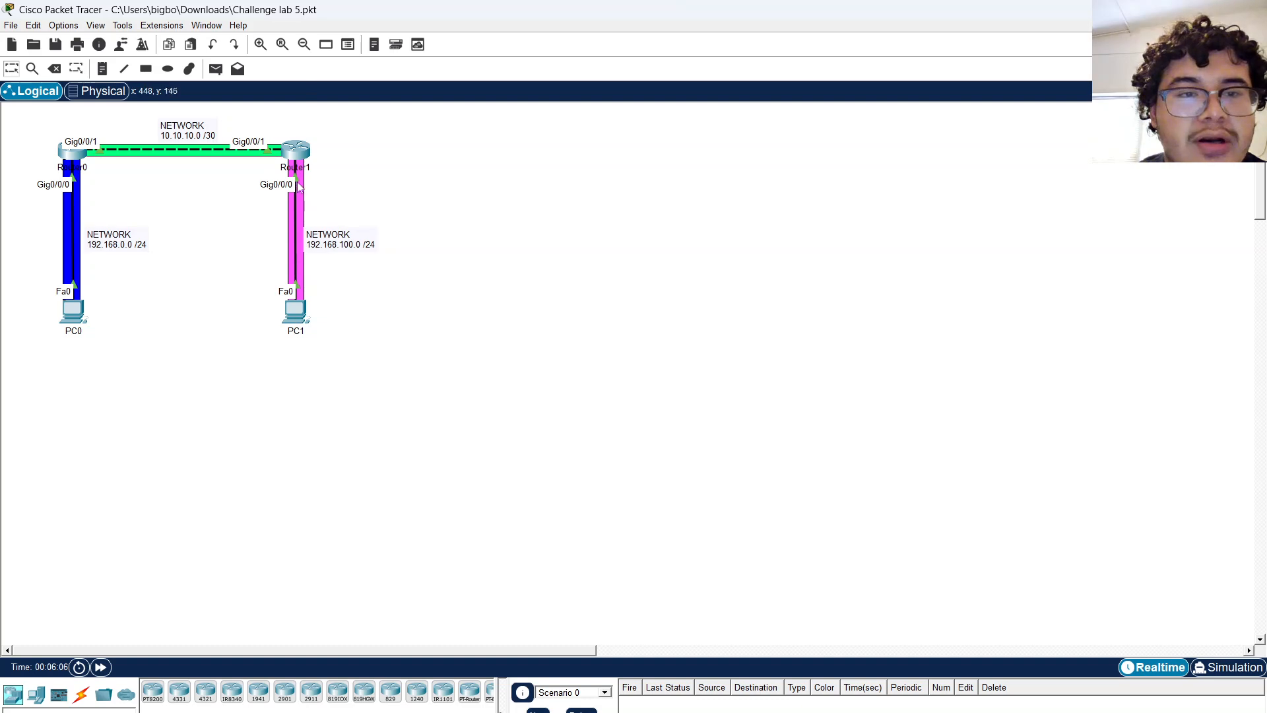
Open Router1's command line interface and enter privileged mode with "enable".
click(298, 157)
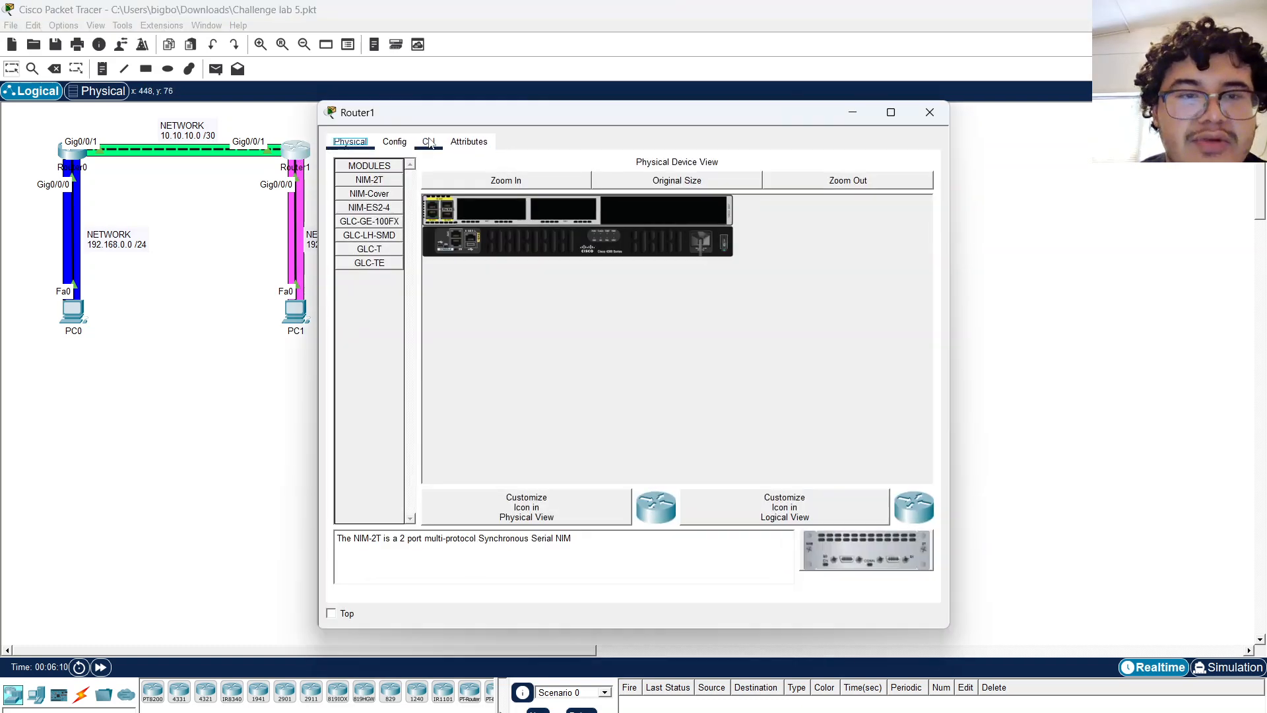
click(429, 143)
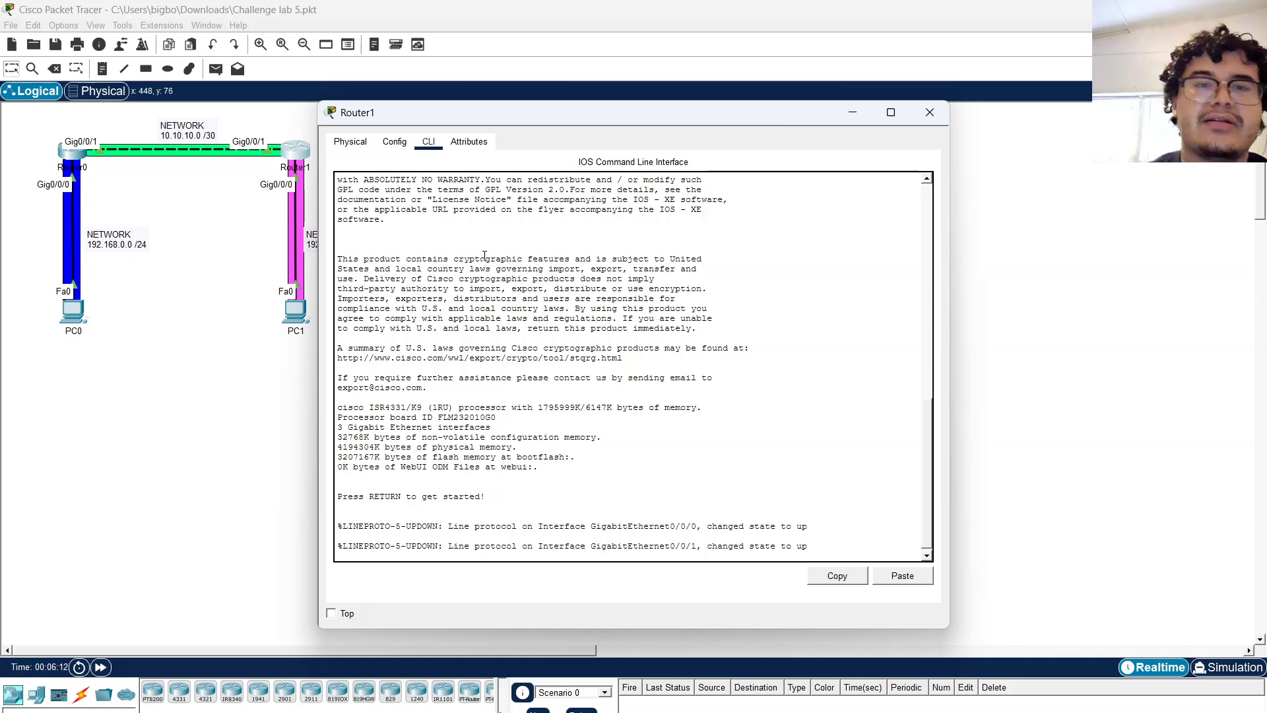
key(Return)
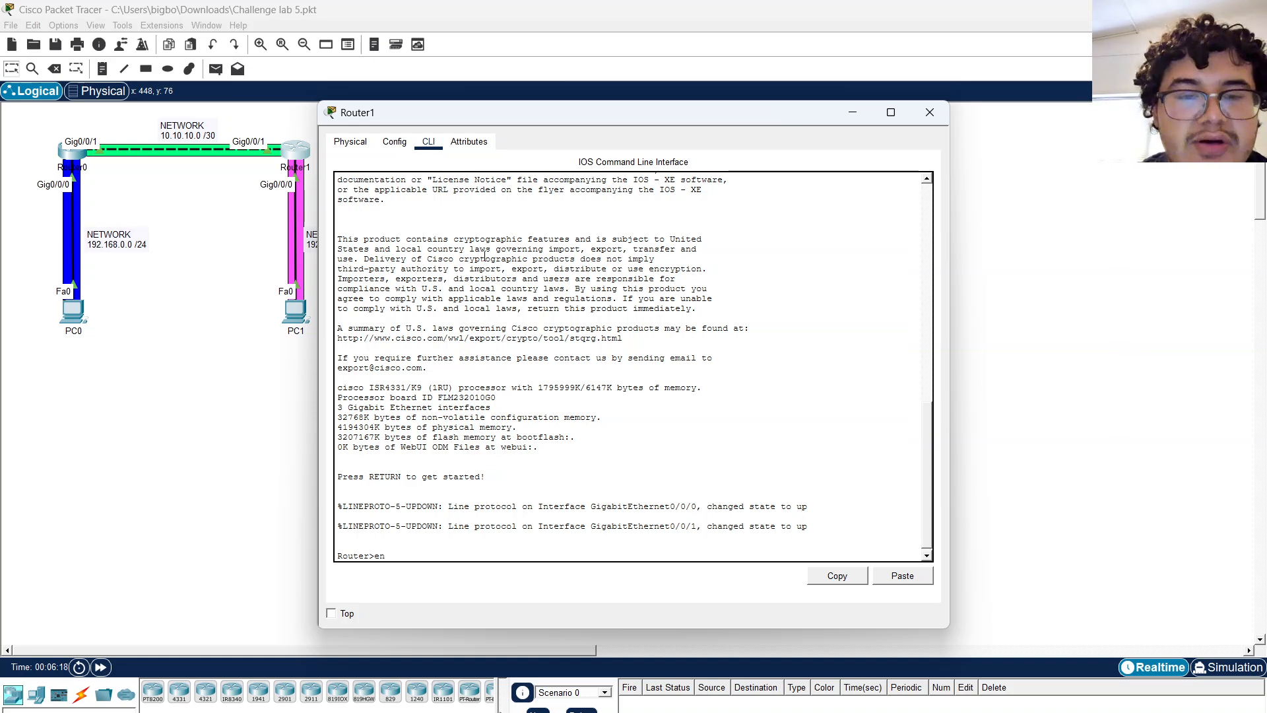
text(en)
key(Tab)
key(Return)
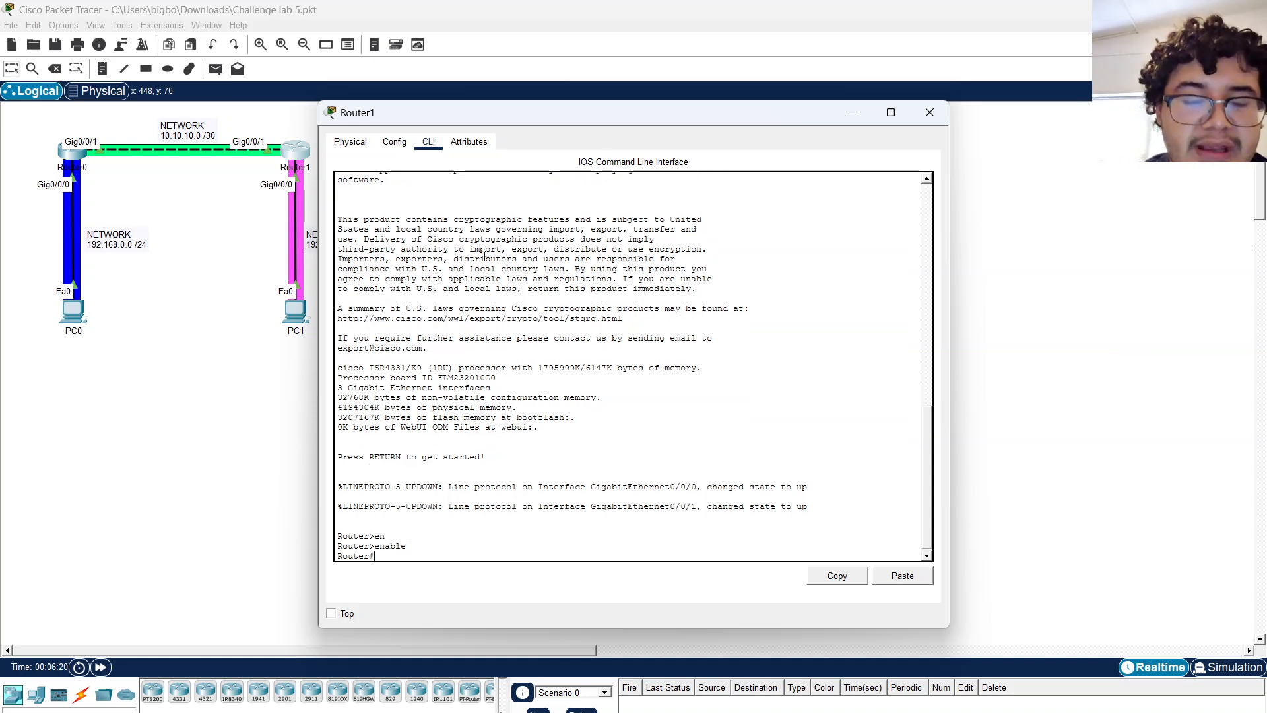
Display Router1's full configuration with "sh running-config" and move its window clear of the topology.
text(sh r)
key(Tab)
key(Return)
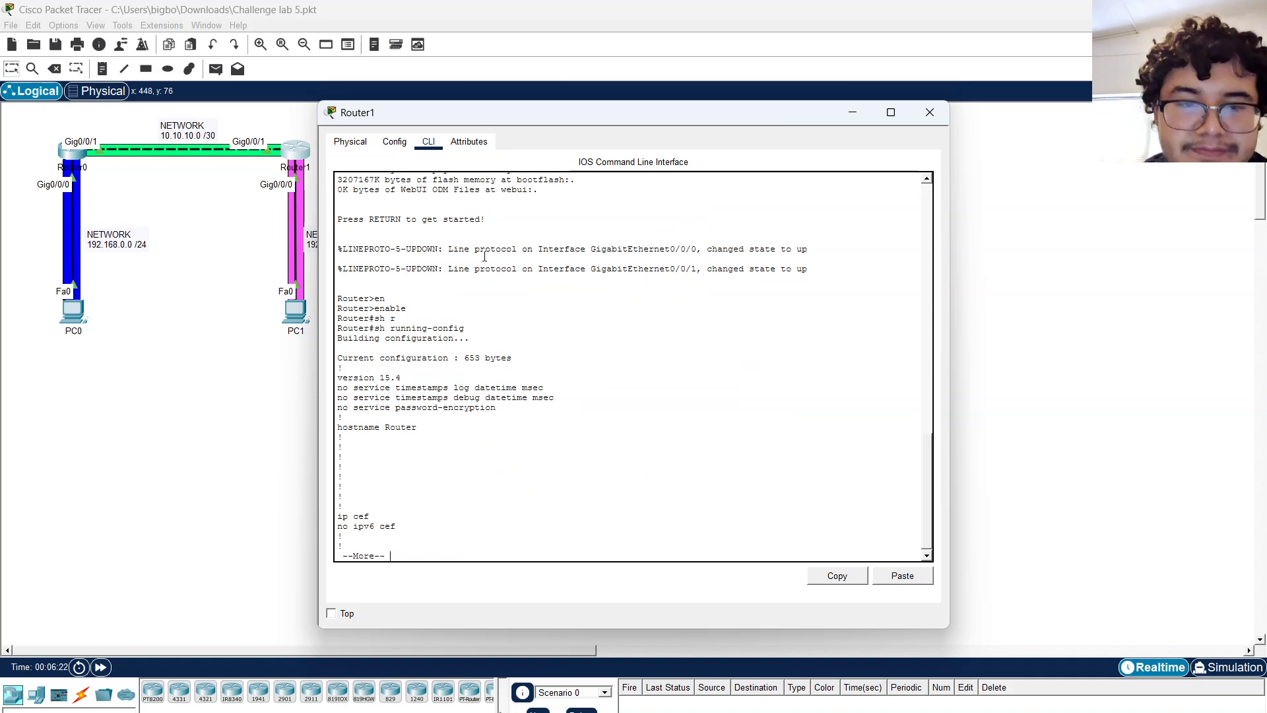
key(space)
key(space)
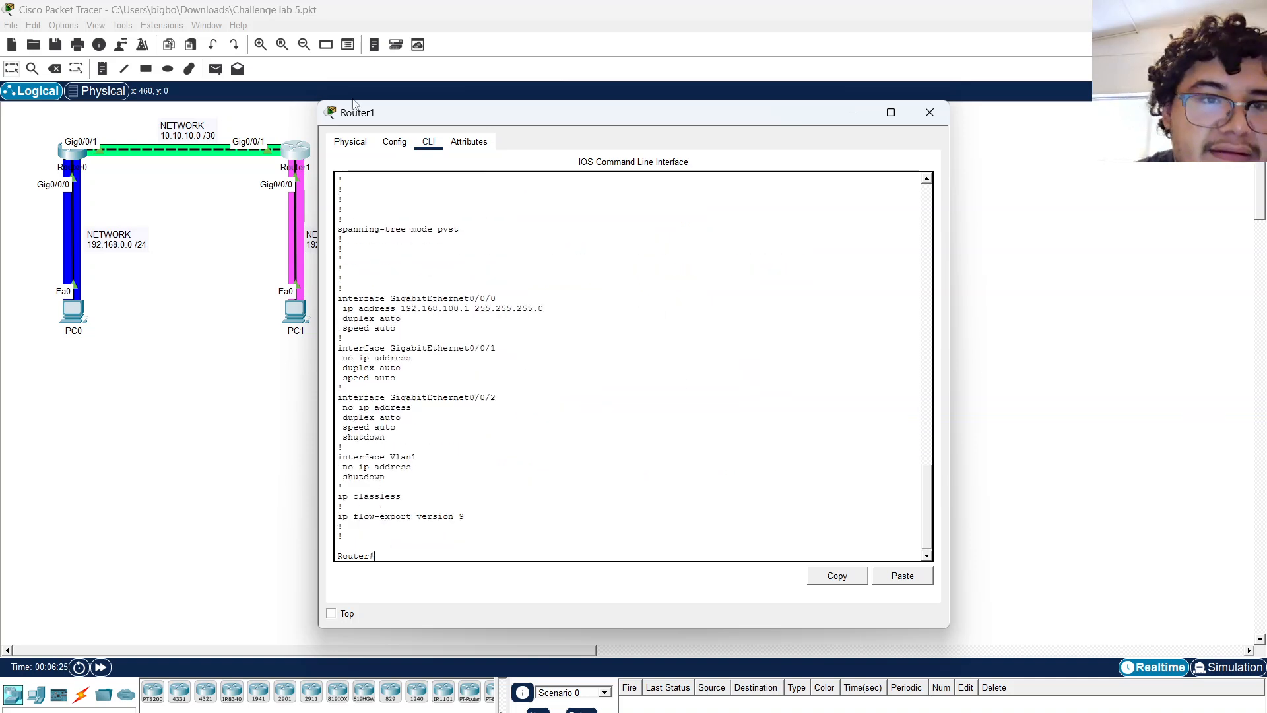
drag(379, 120, 492, 107)
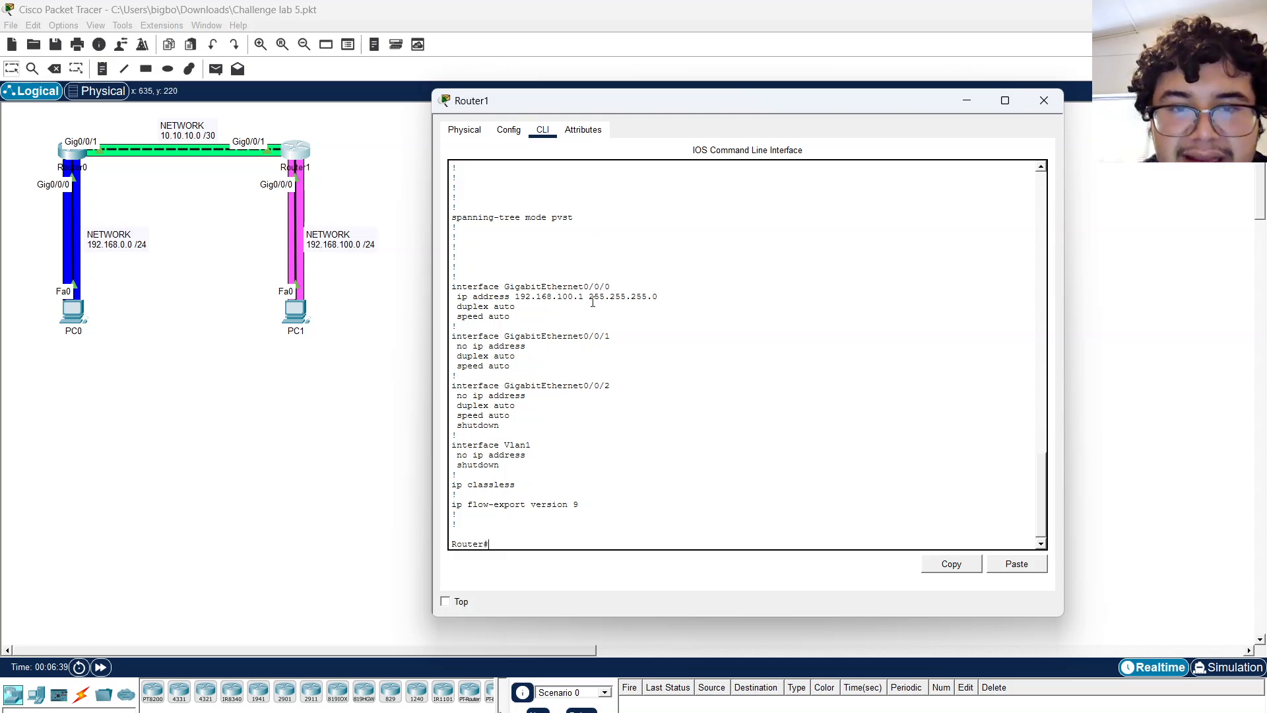
Copy Router1's GigabitEthernet0/0/0 address 192.168.100.1 and paste it as PC1's IPv4 default gateway.
drag(515, 298, 590, 298)
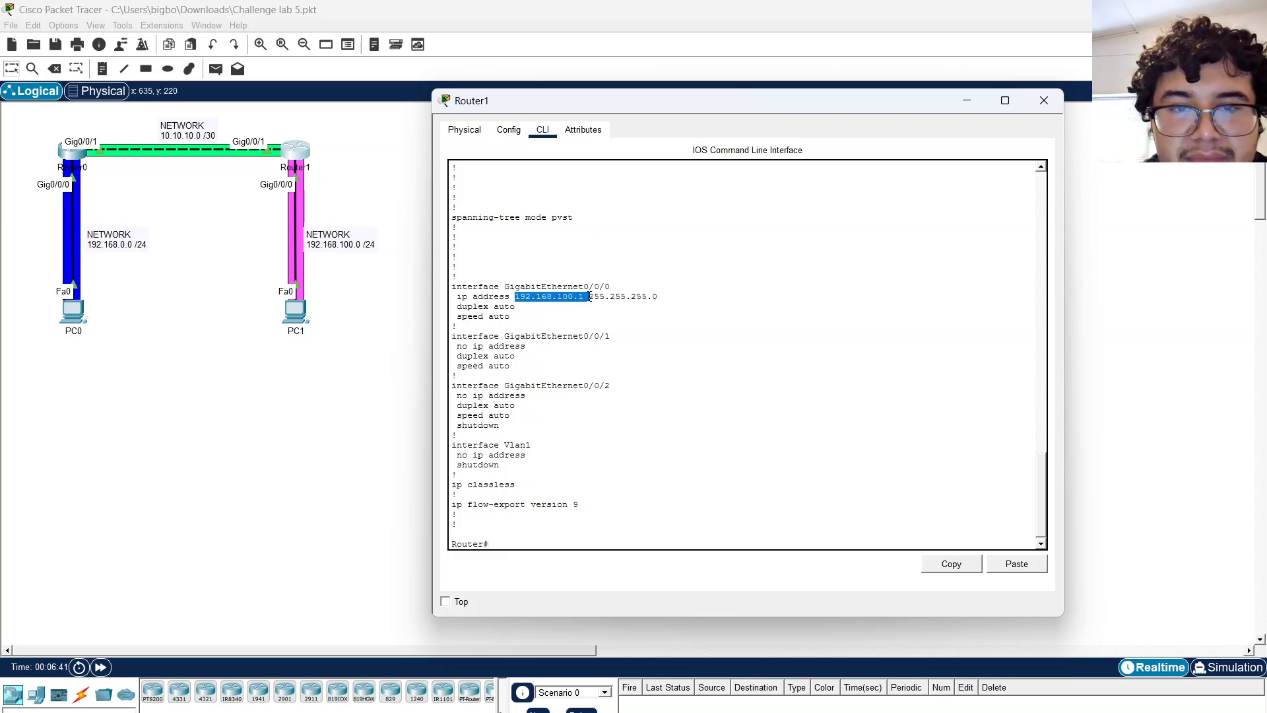
right_click(581, 297)
click(593, 304)
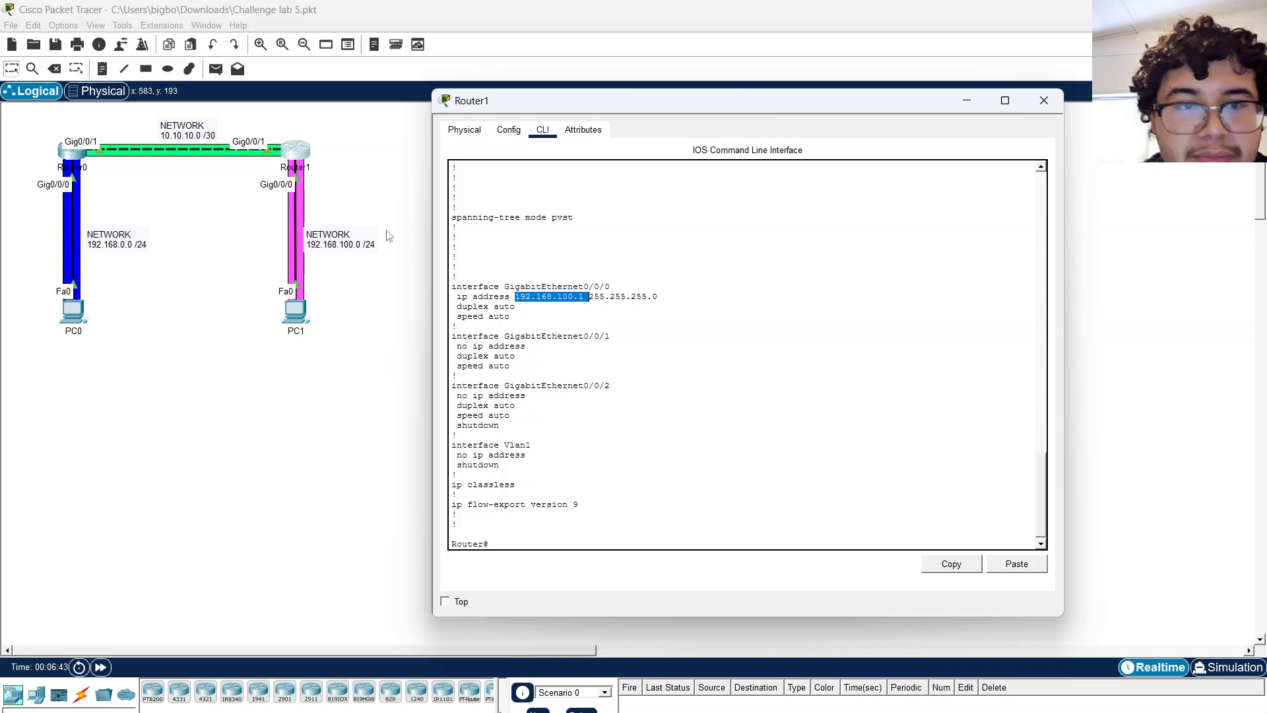
click(299, 313)
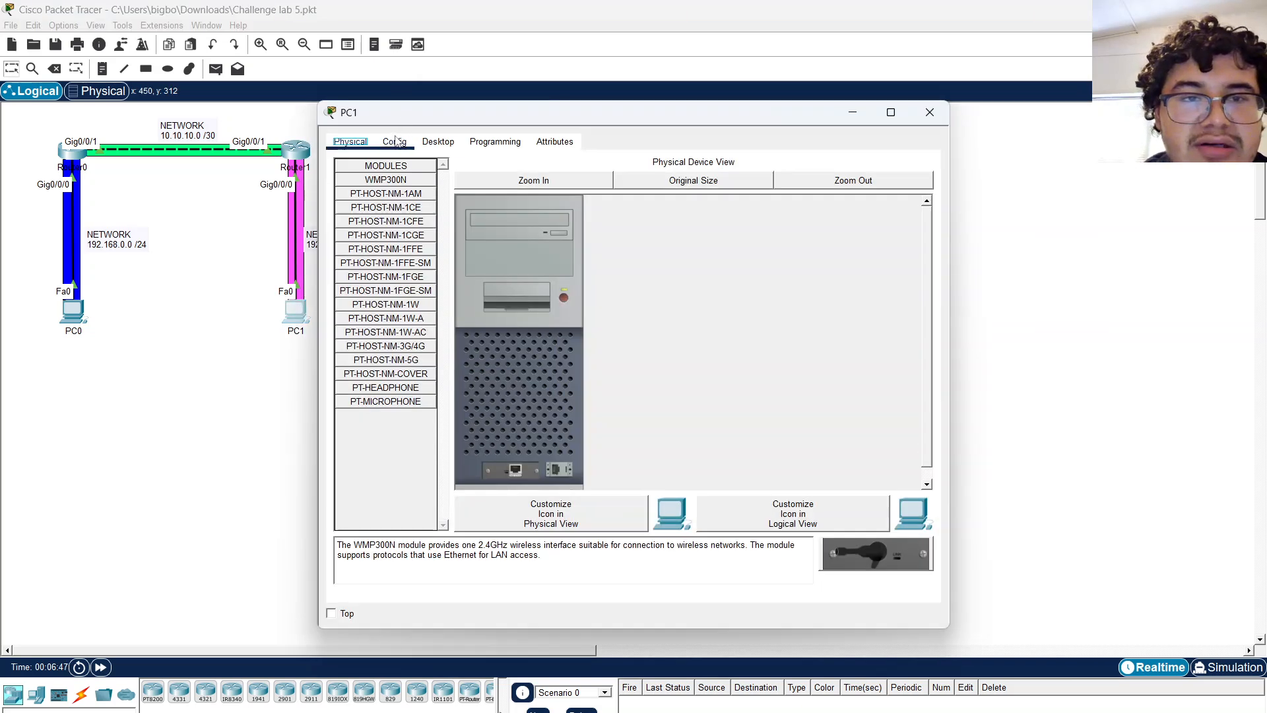
click(396, 142)
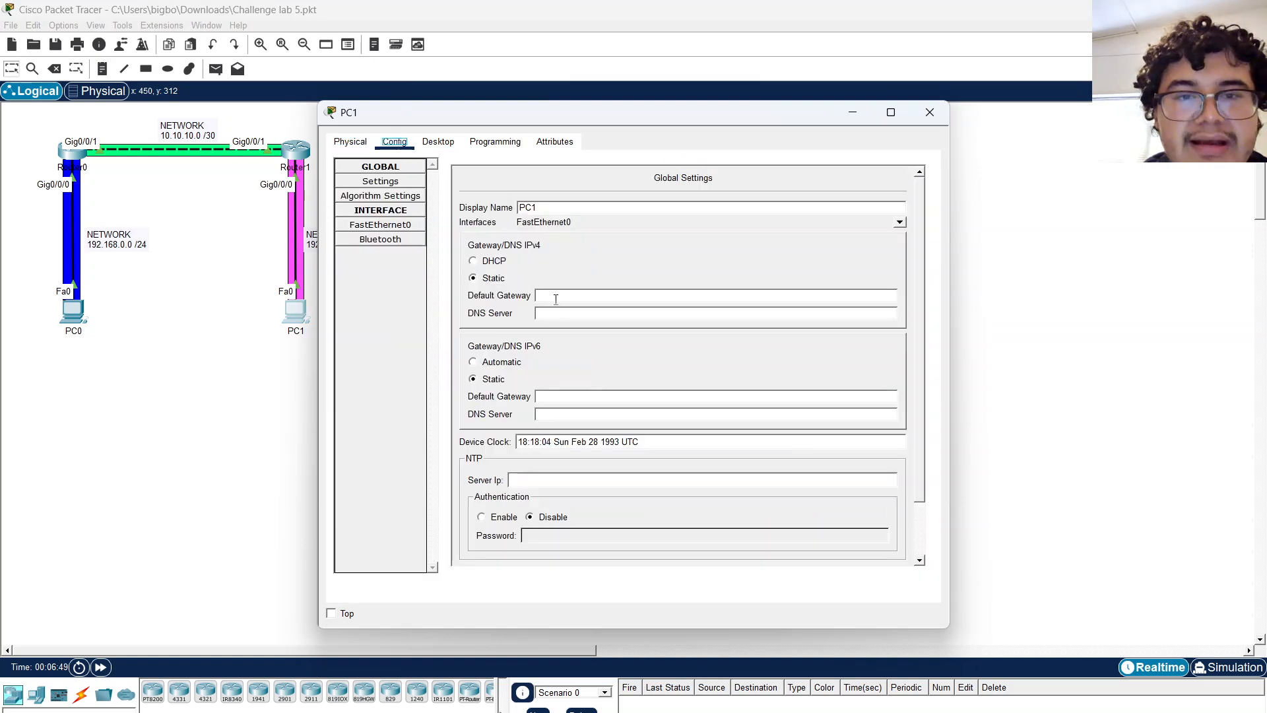
key(ctrl+v)
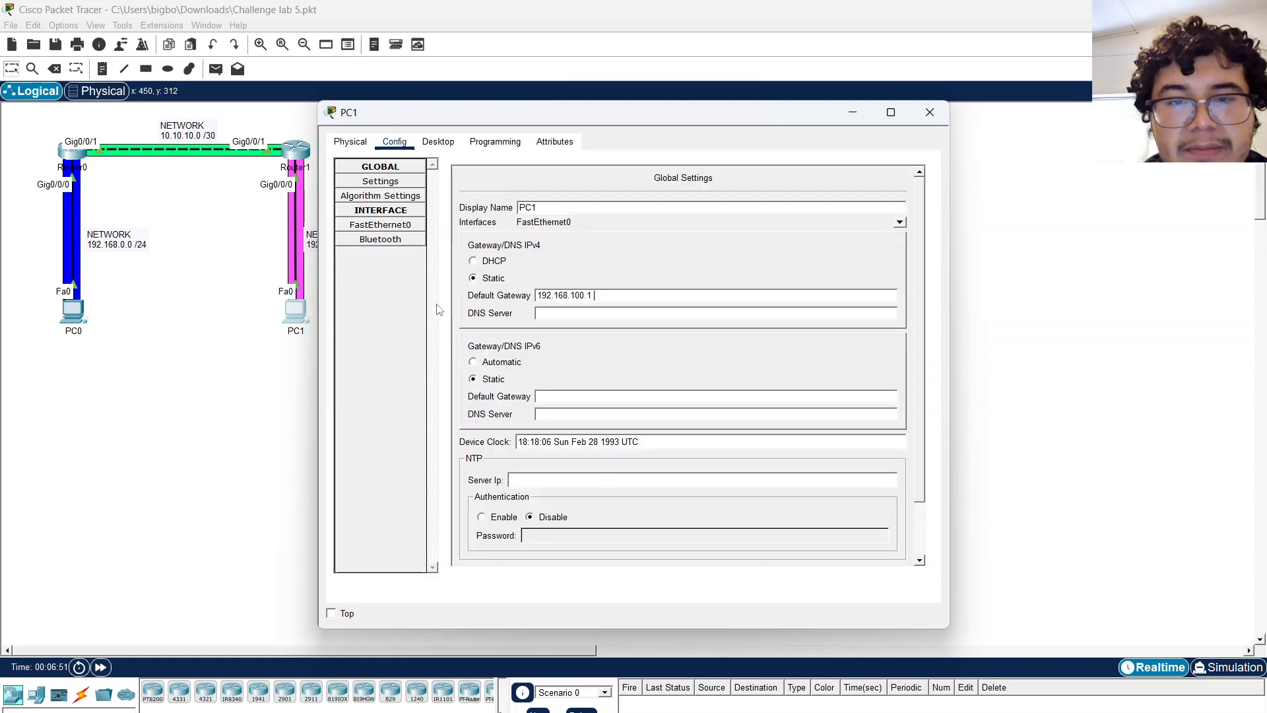
click(420, 289)
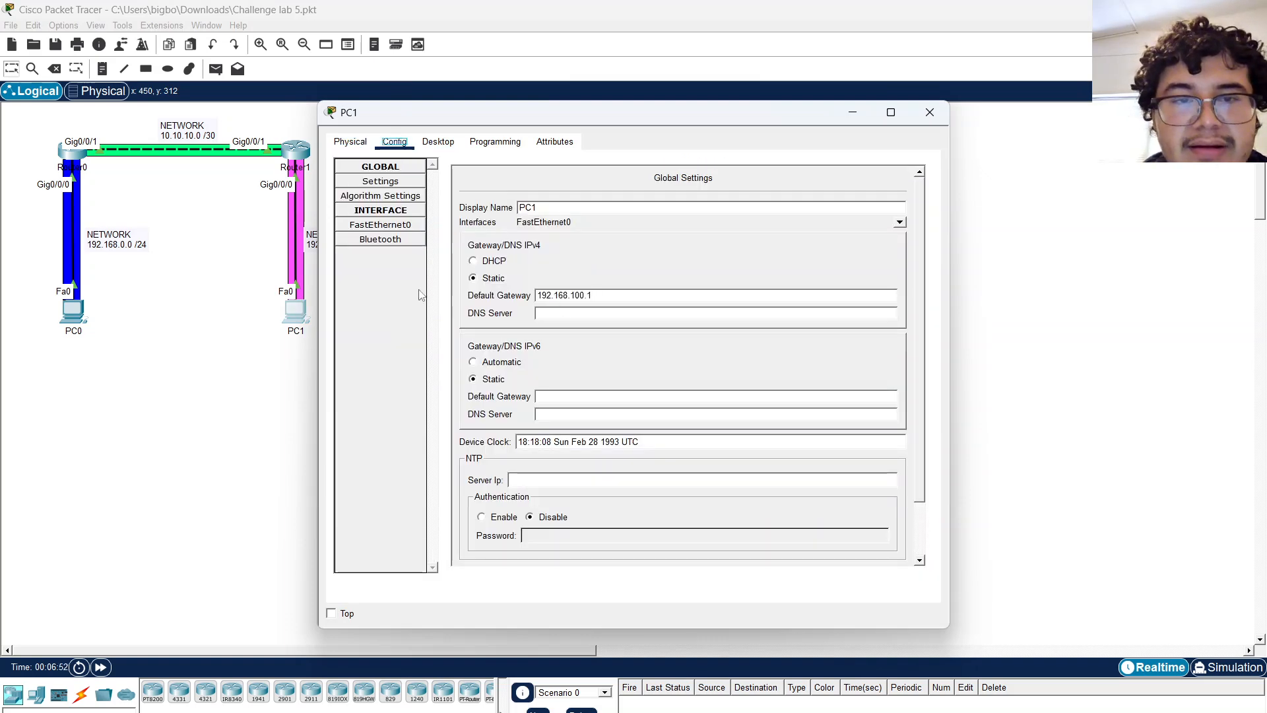
Assign PC1's FastEthernet0 the static IPv4 address 192.168.100.2 with subnet mask 255.255.255.0.
click(405, 227)
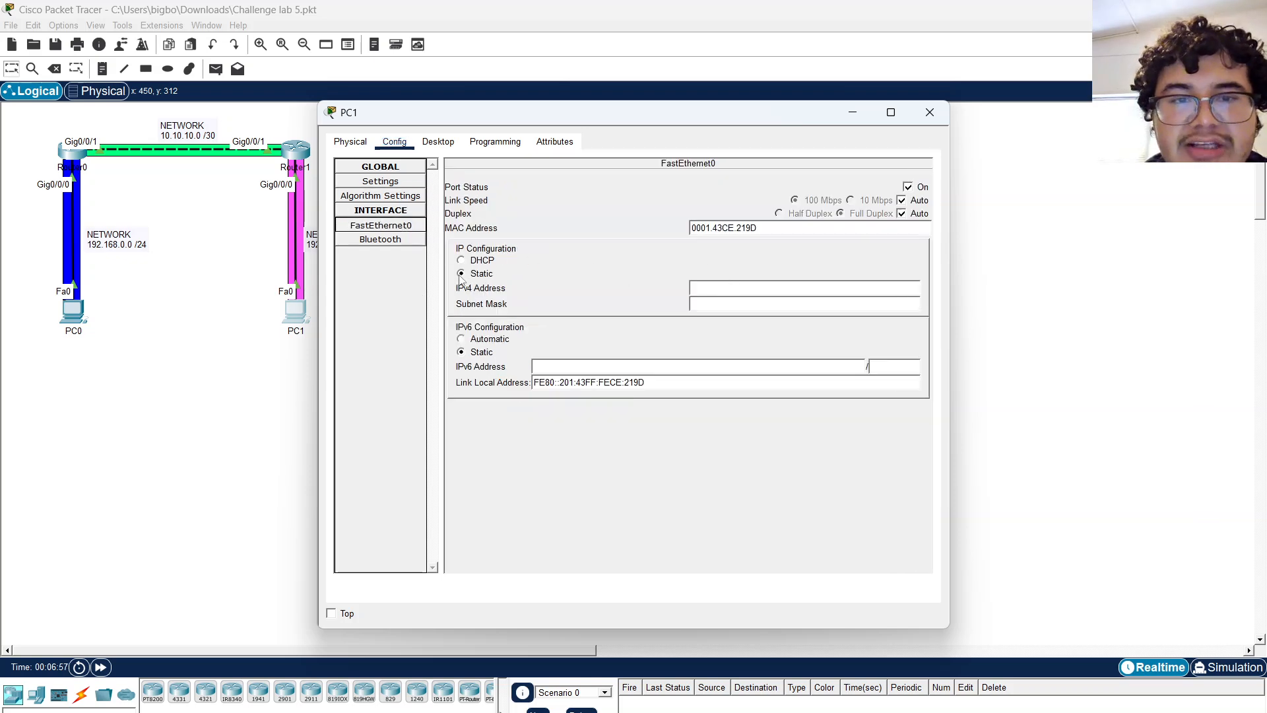
click(739, 288)
text(192.168.100.1)
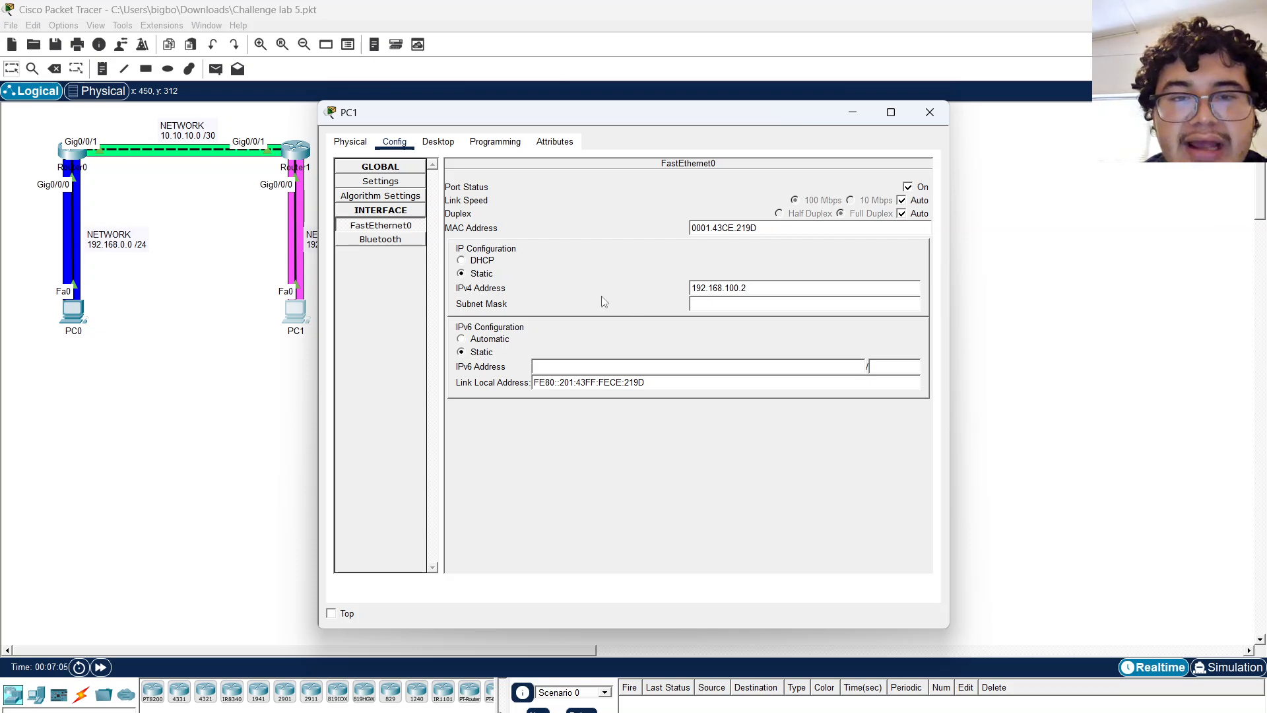
click(714, 306)
drag(511, 112, 616, 90)
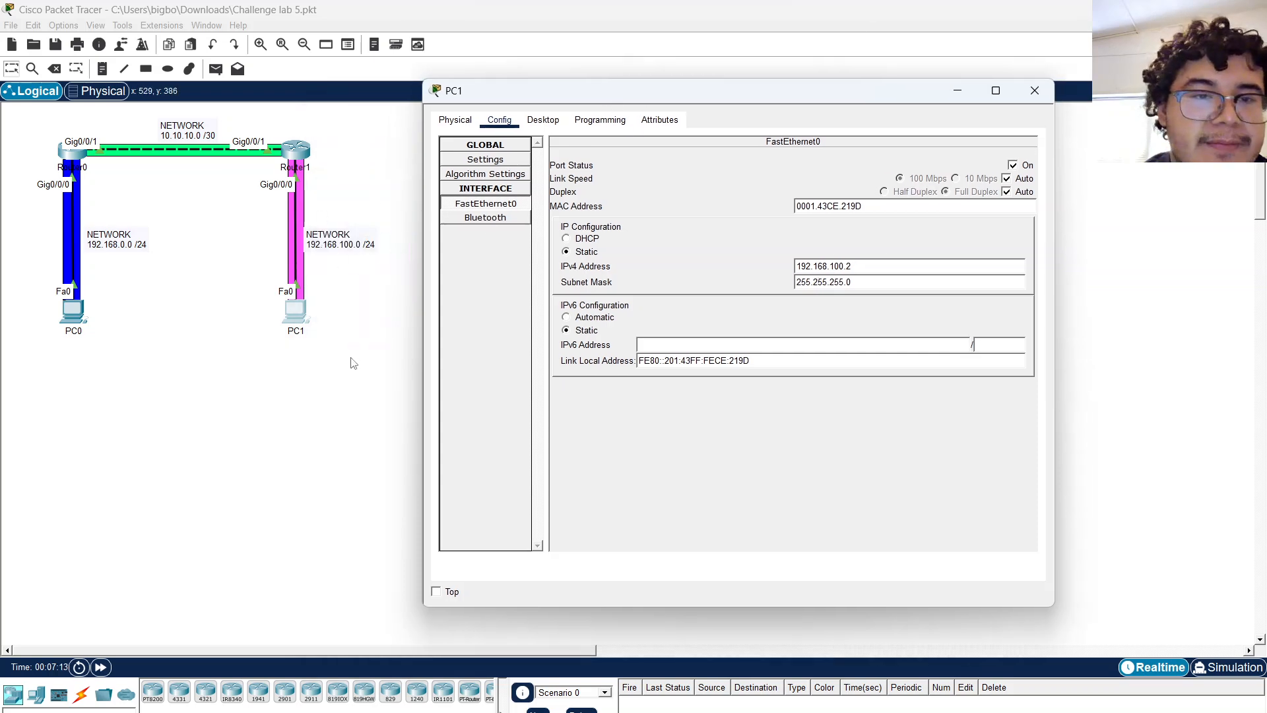
Test connectivity from PC1's command prompt to its gateway with "ping 192.168.100.1".
click(543, 119)
click(850, 163)
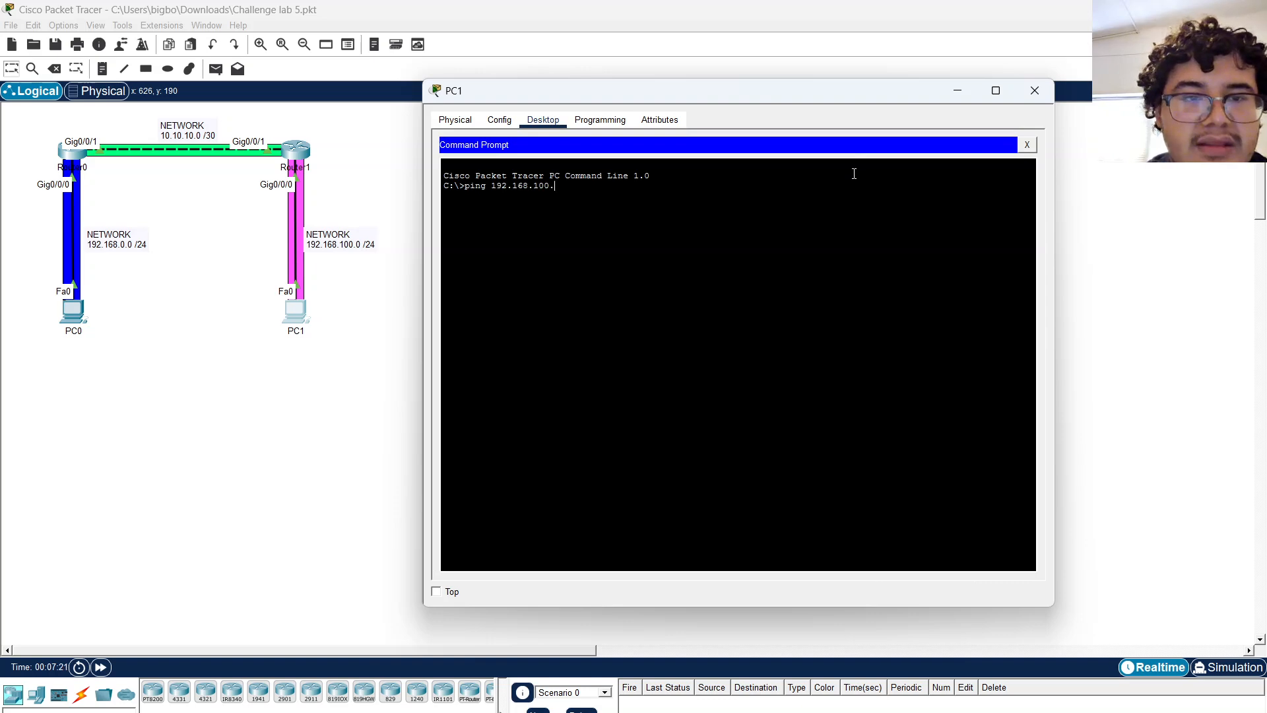
text(ping 192.168.100.1)
key(Return)
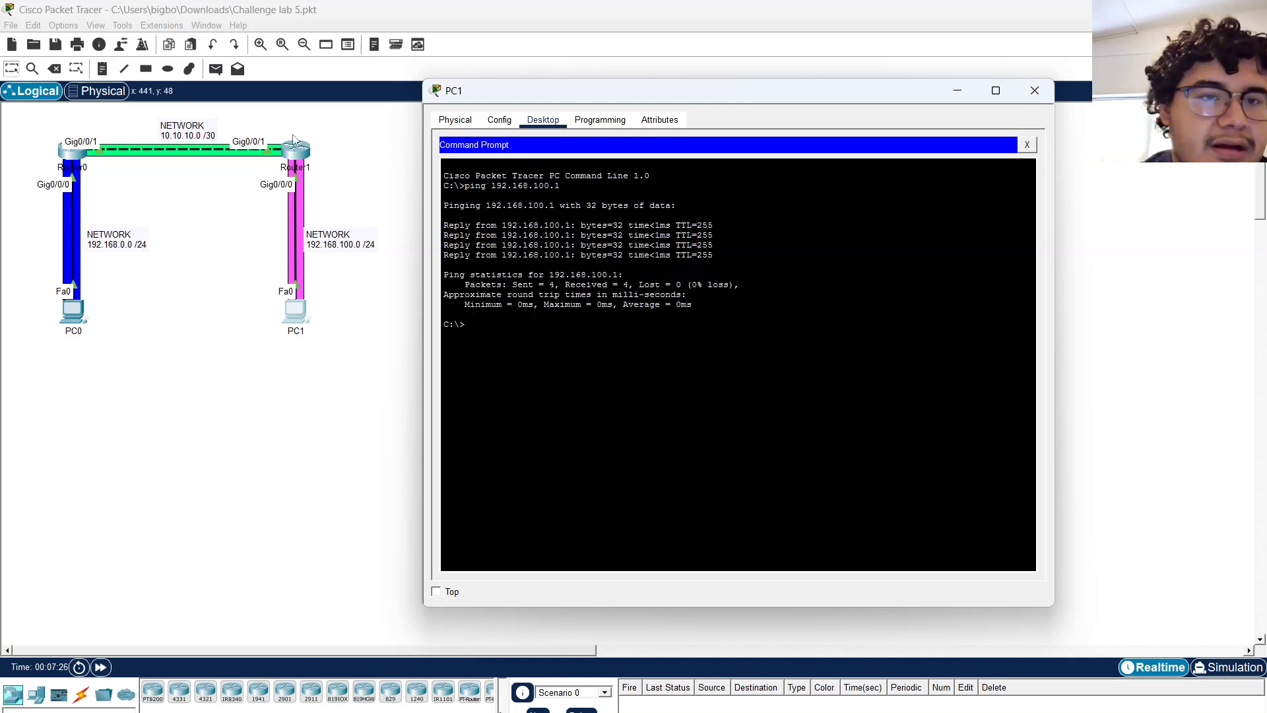
Compare the GigabitEthernet0/0/1 configuration on Router0 and Router1 in their command line output.
click(83, 153)
click(649, 259)
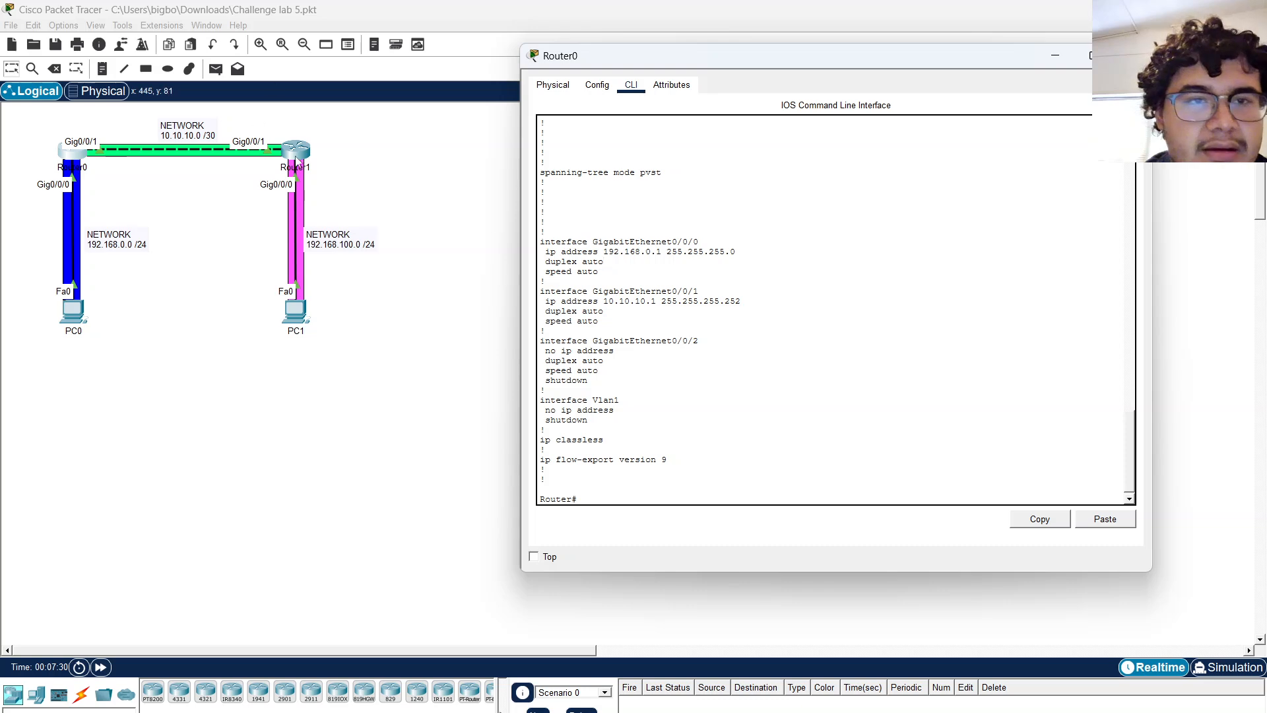
click(296, 155)
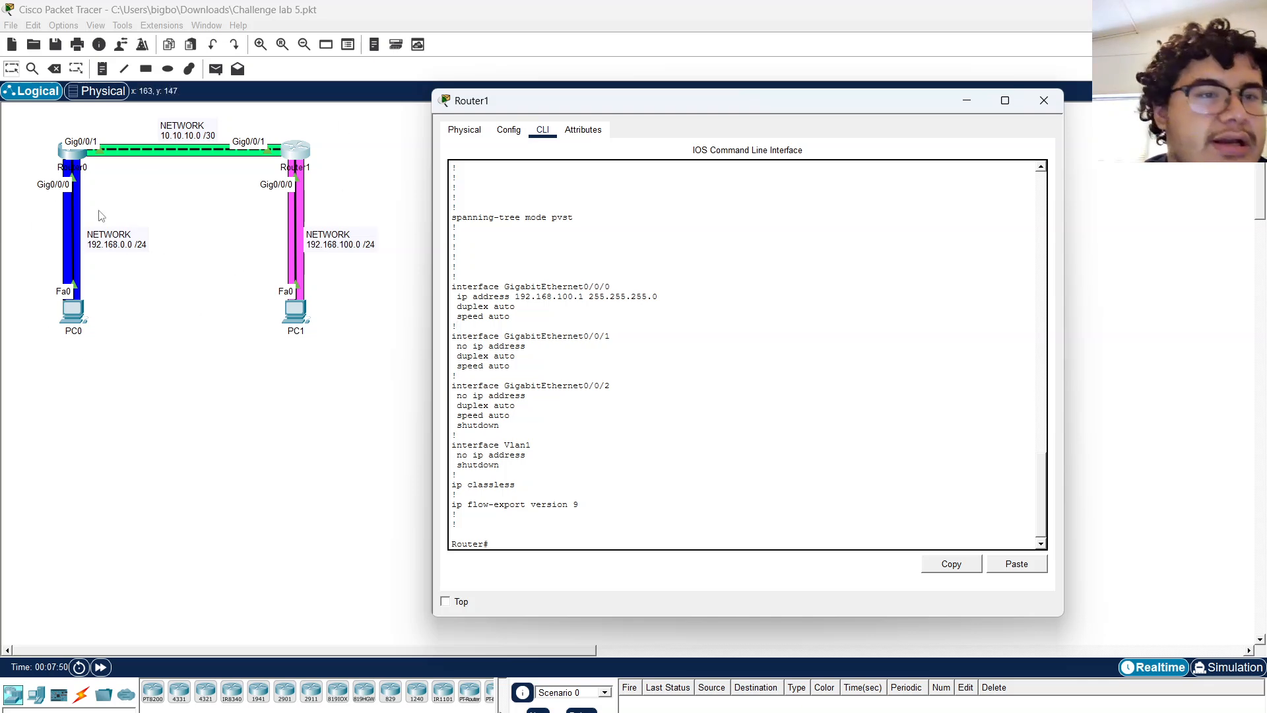
click(76, 154)
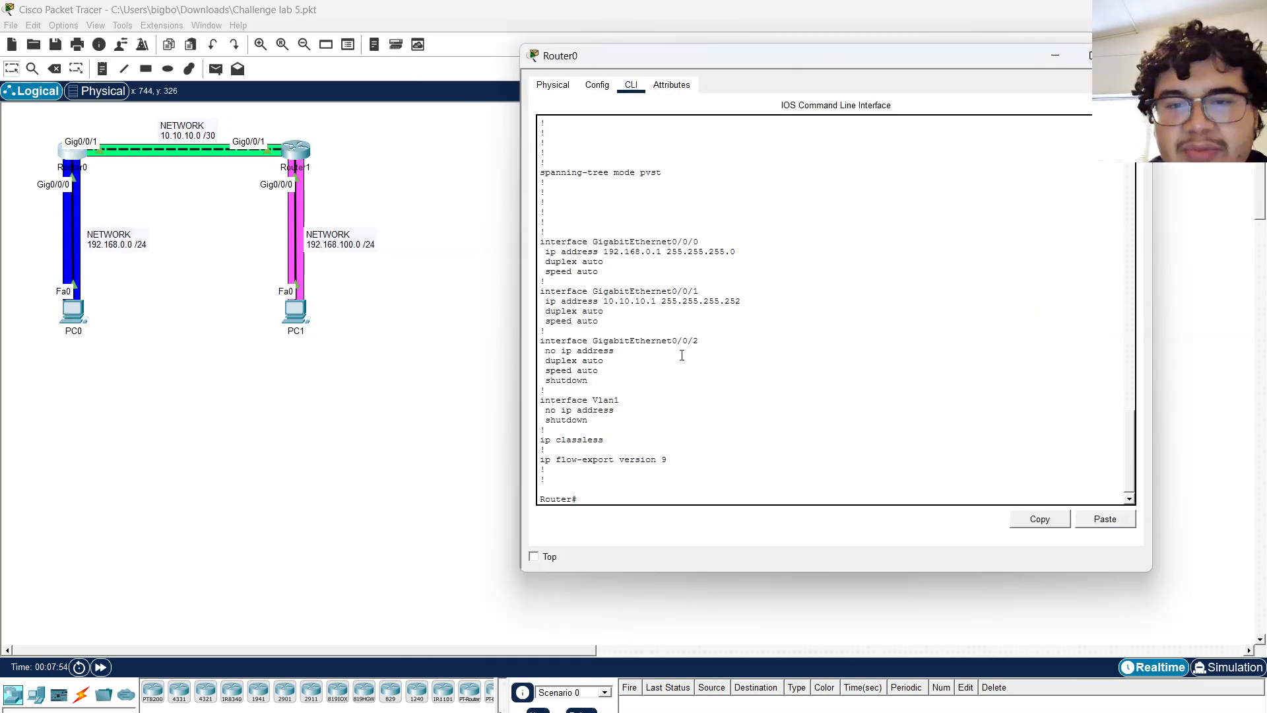
Display Router0's routing table with "sh ip route" and examine its connected and local entries for GigabitEthernet0/0/1.
key(Return)
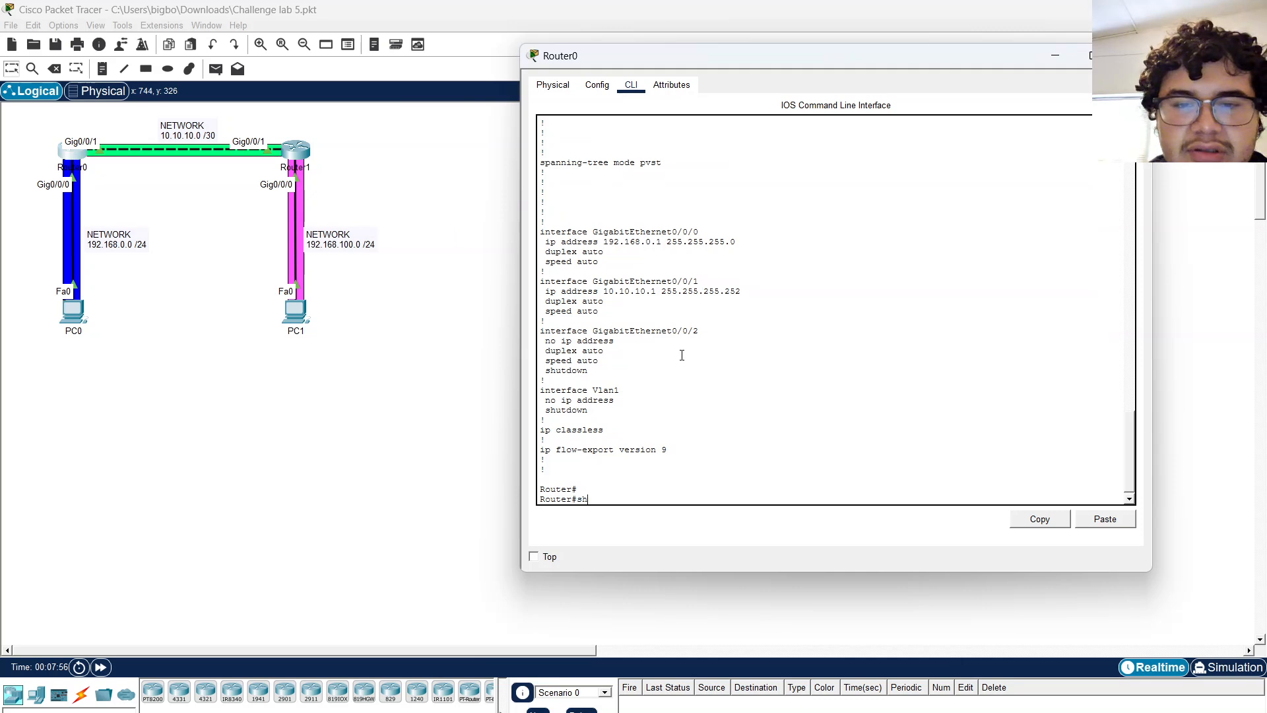
text(sh ip route)
key(Return)
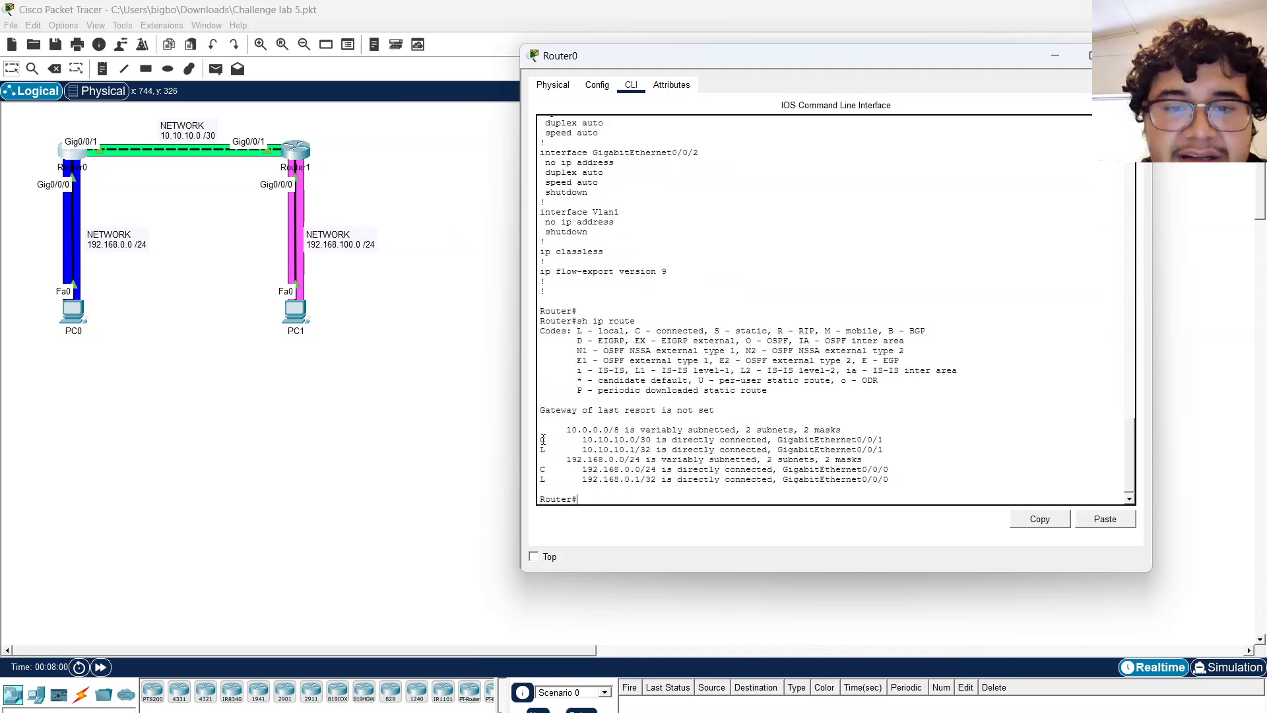
drag(541, 439, 884, 443)
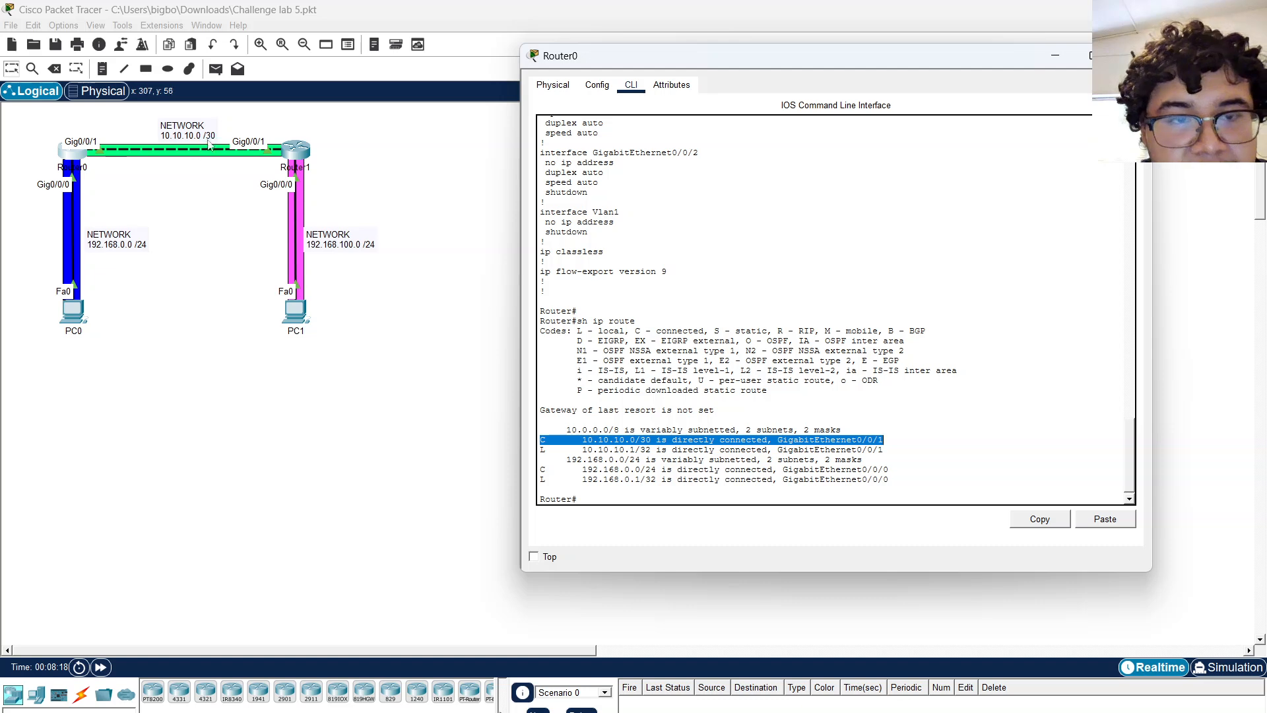
drag(544, 448, 881, 454)
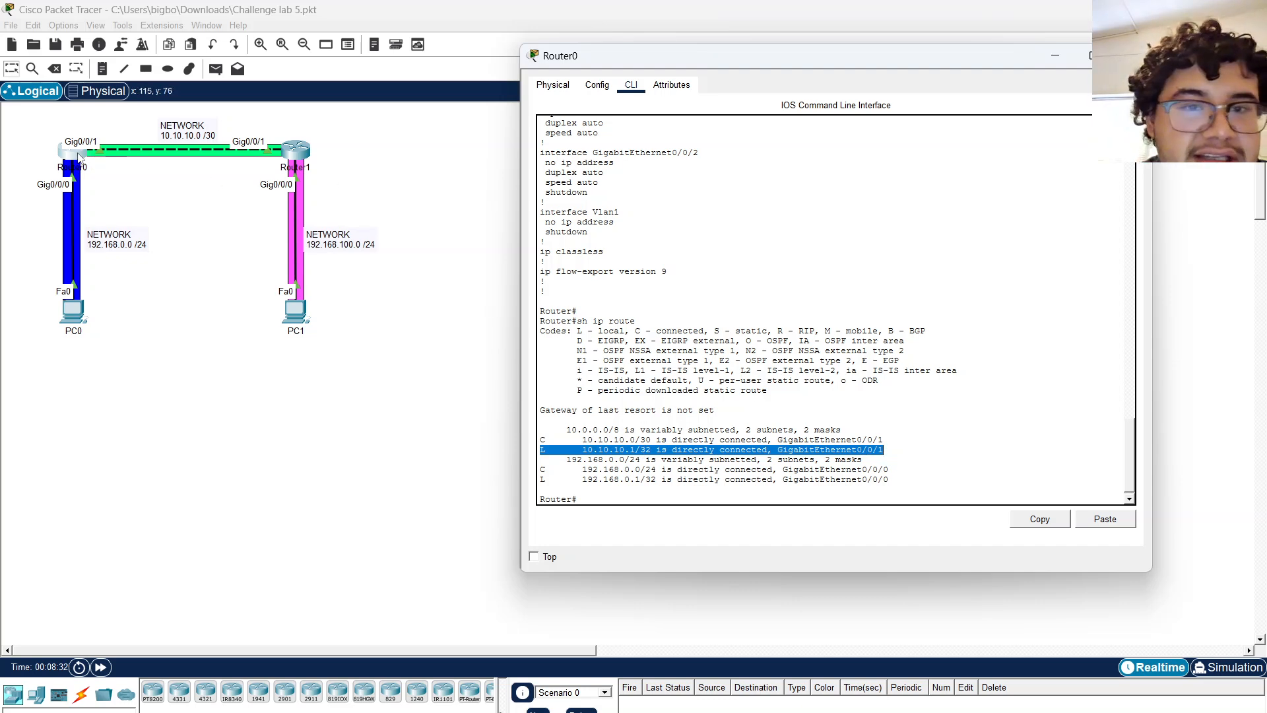
Check Router0's GigabitEthernet0/0/1 address line in the configuration output and the static route code in the routing table legend.
scroll(697, 332, up, 4)
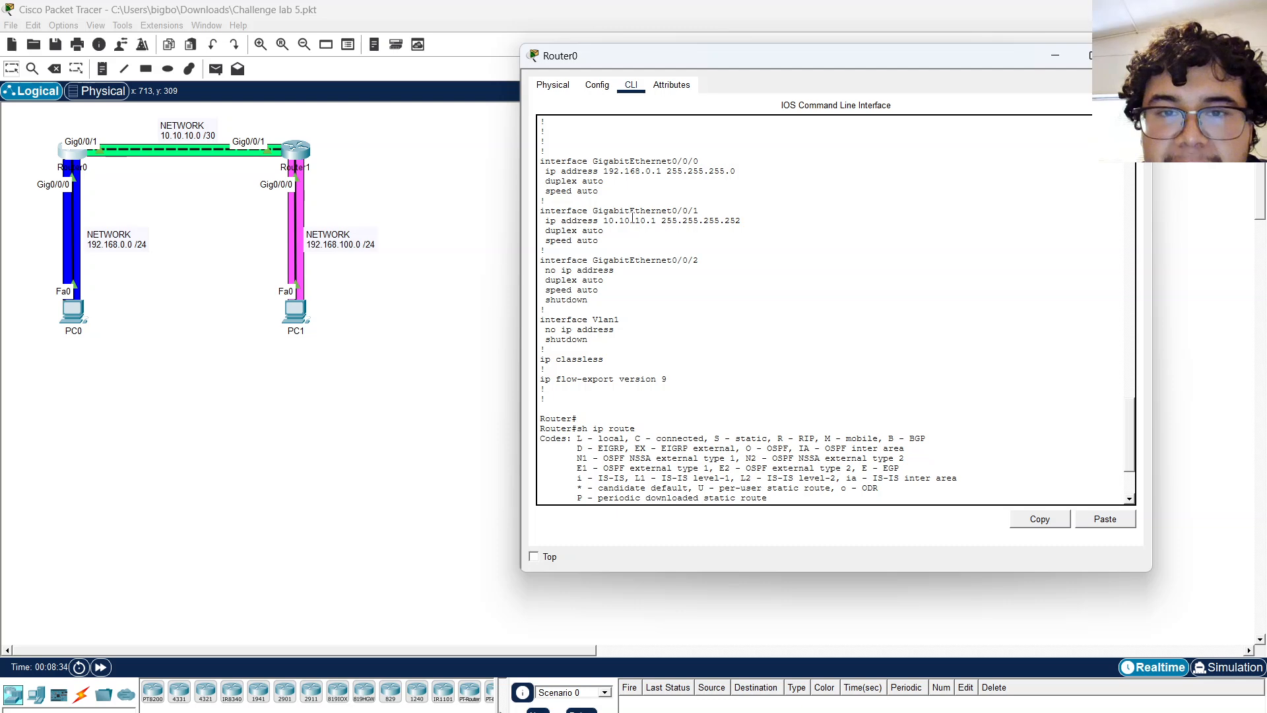
drag(545, 220, 743, 220)
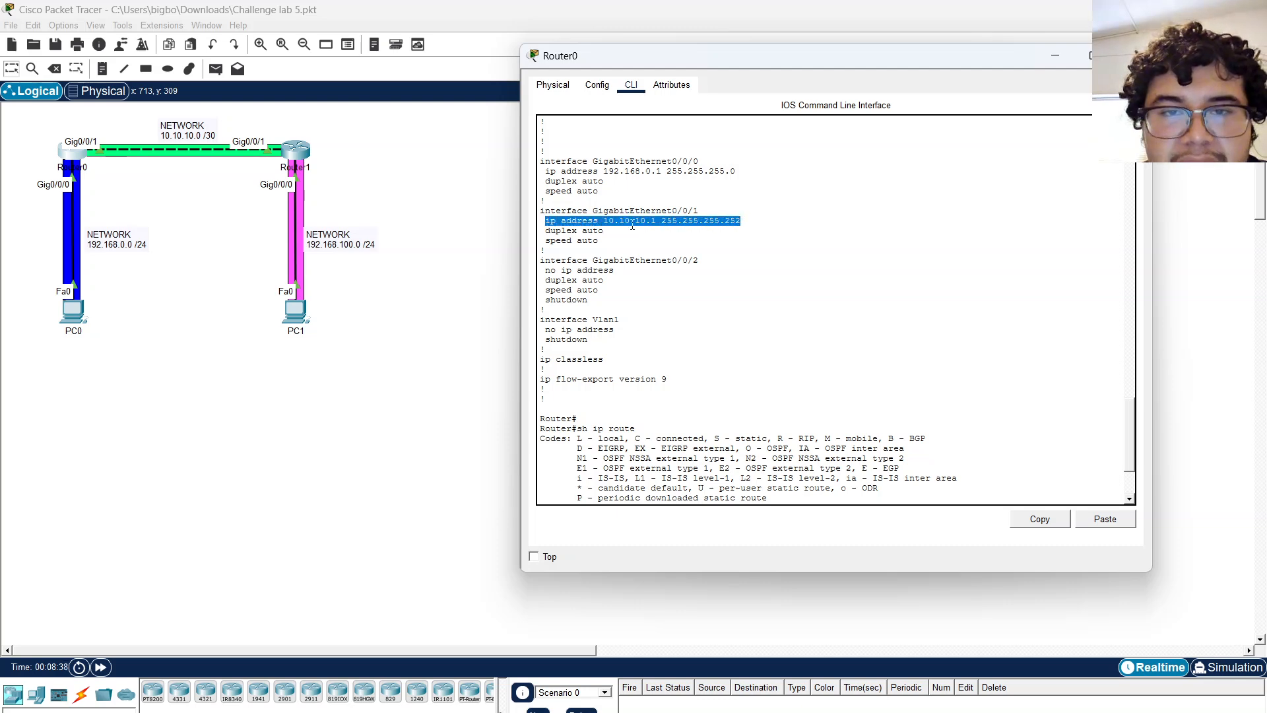
click(663, 221)
click(78, 154)
scroll(749, 271, down, 4)
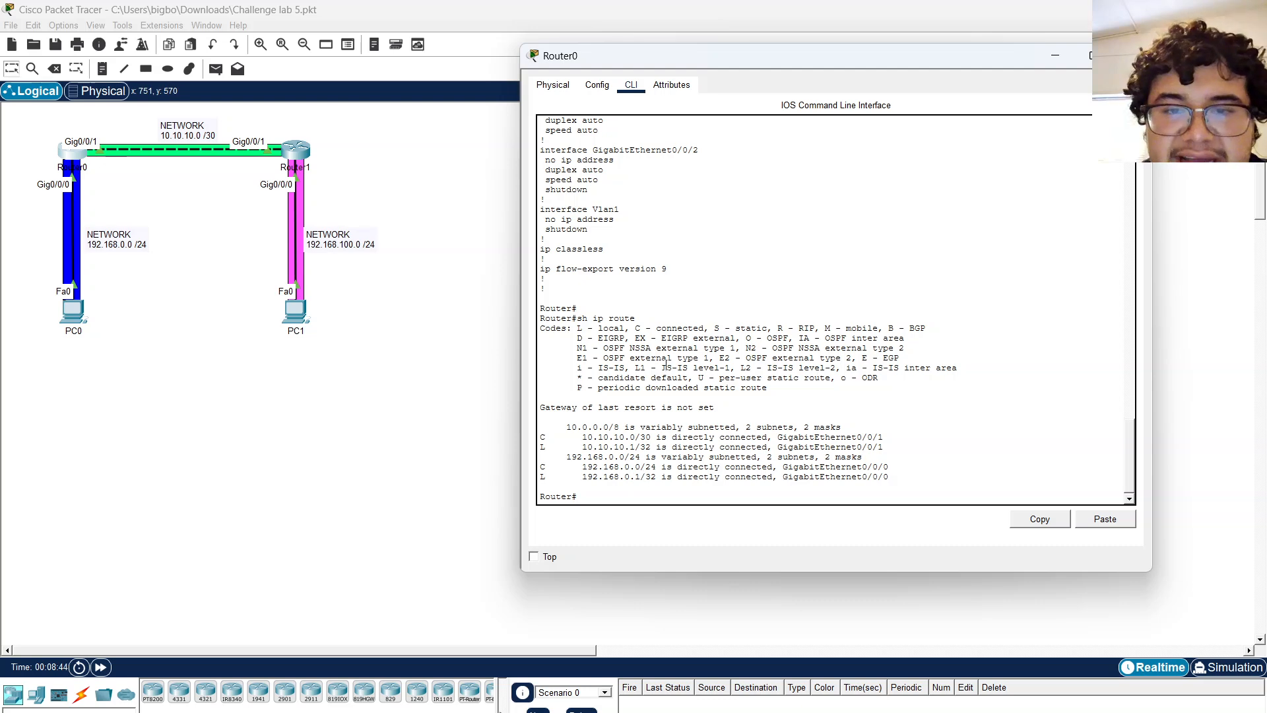
drag(713, 327, 768, 326)
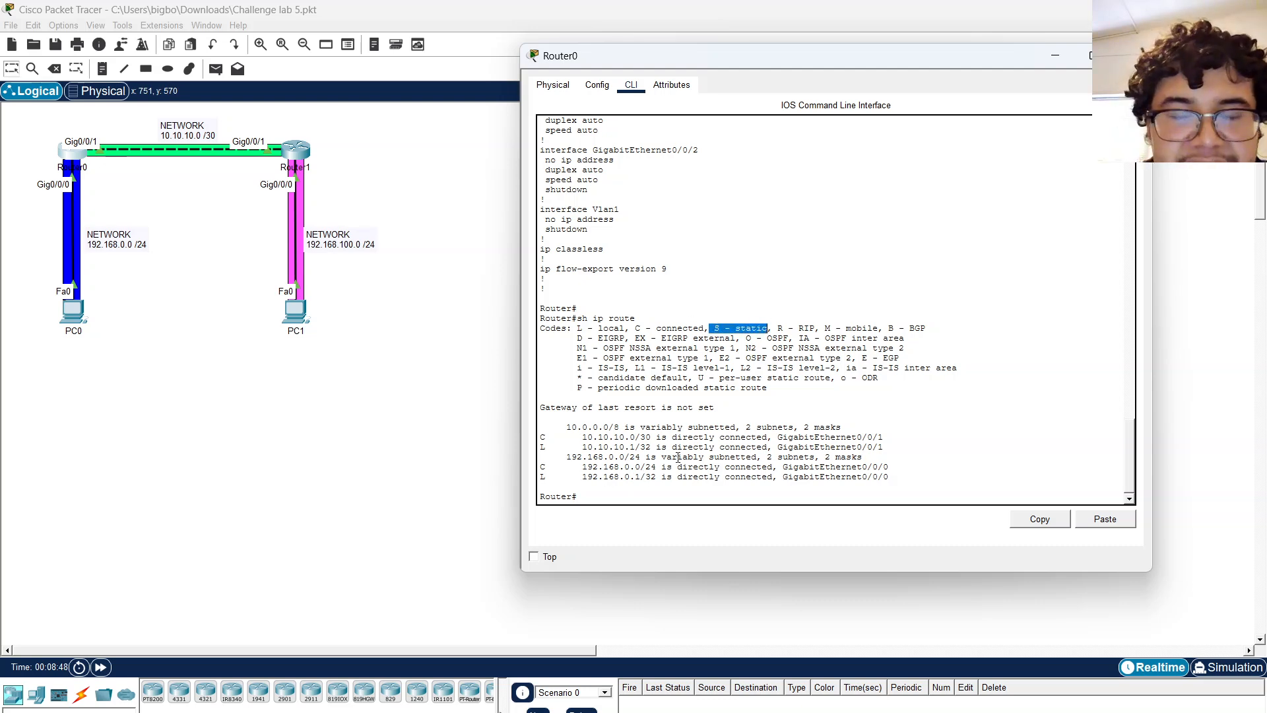
Enter global configuration mode on Router0 and begin the command "ip route 192.168.100.0 255.255.255.0".
click(633, 499)
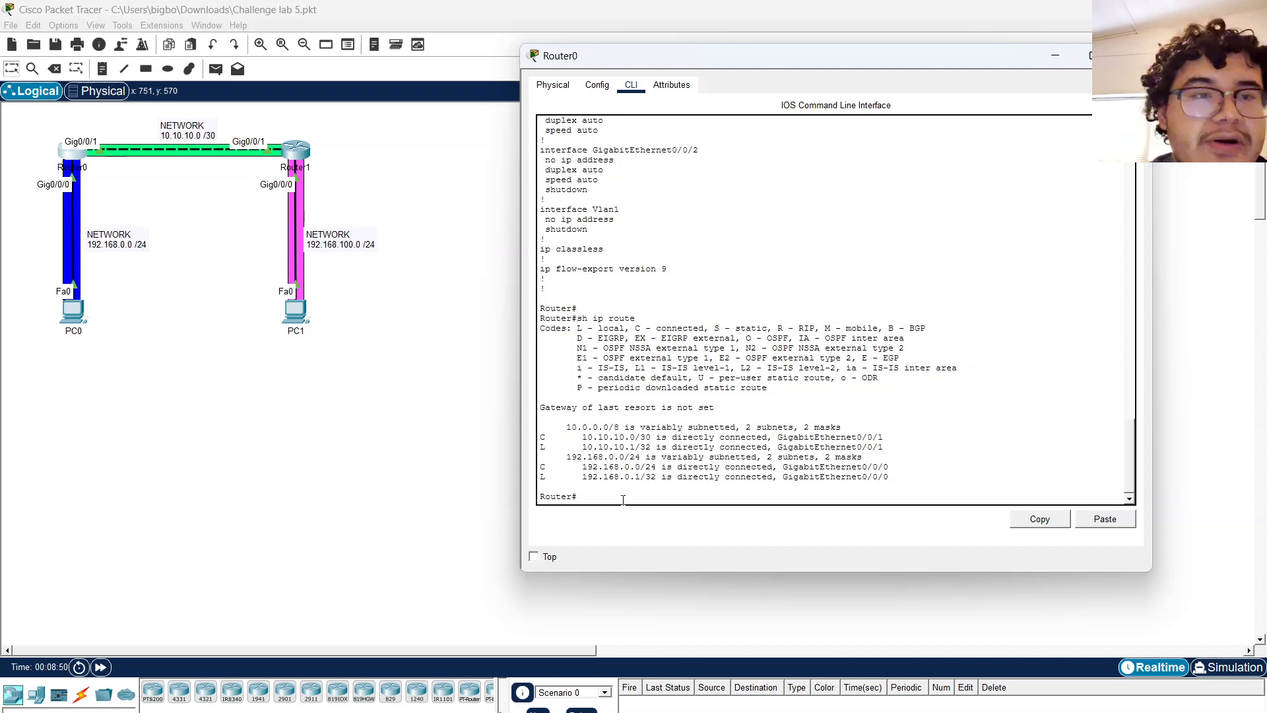
text(conf)
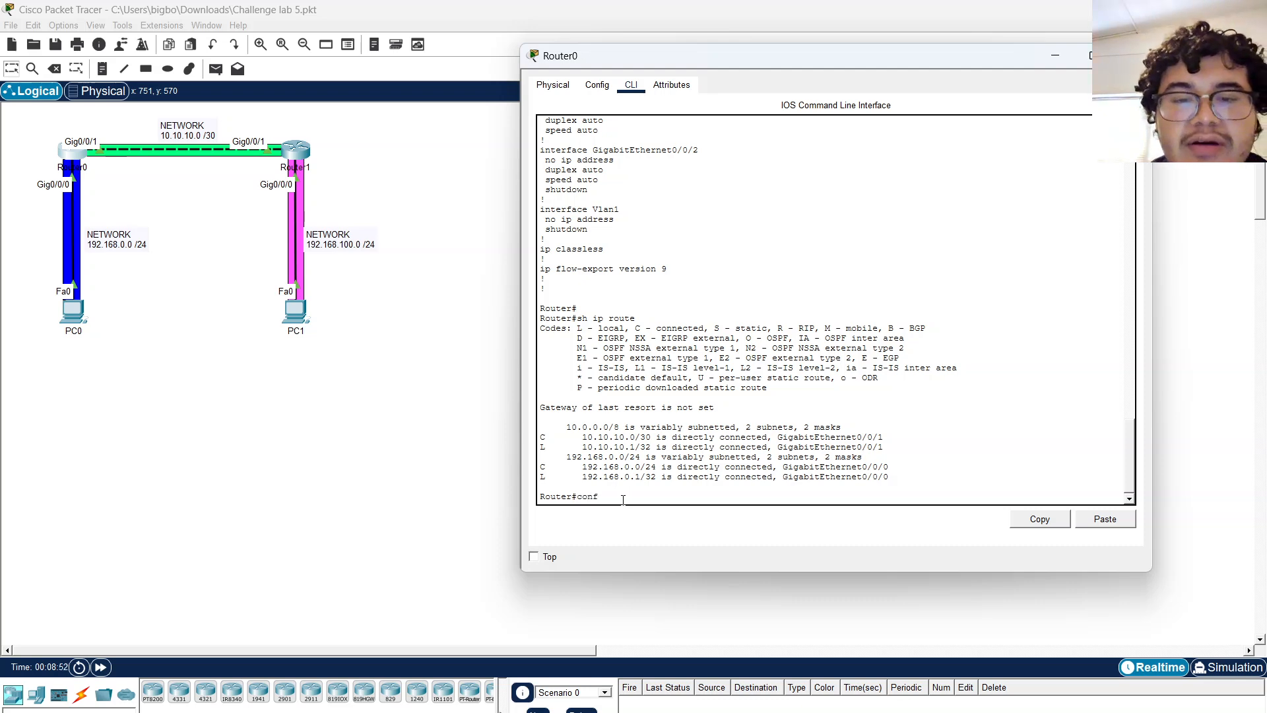
text( t)
key(Return)
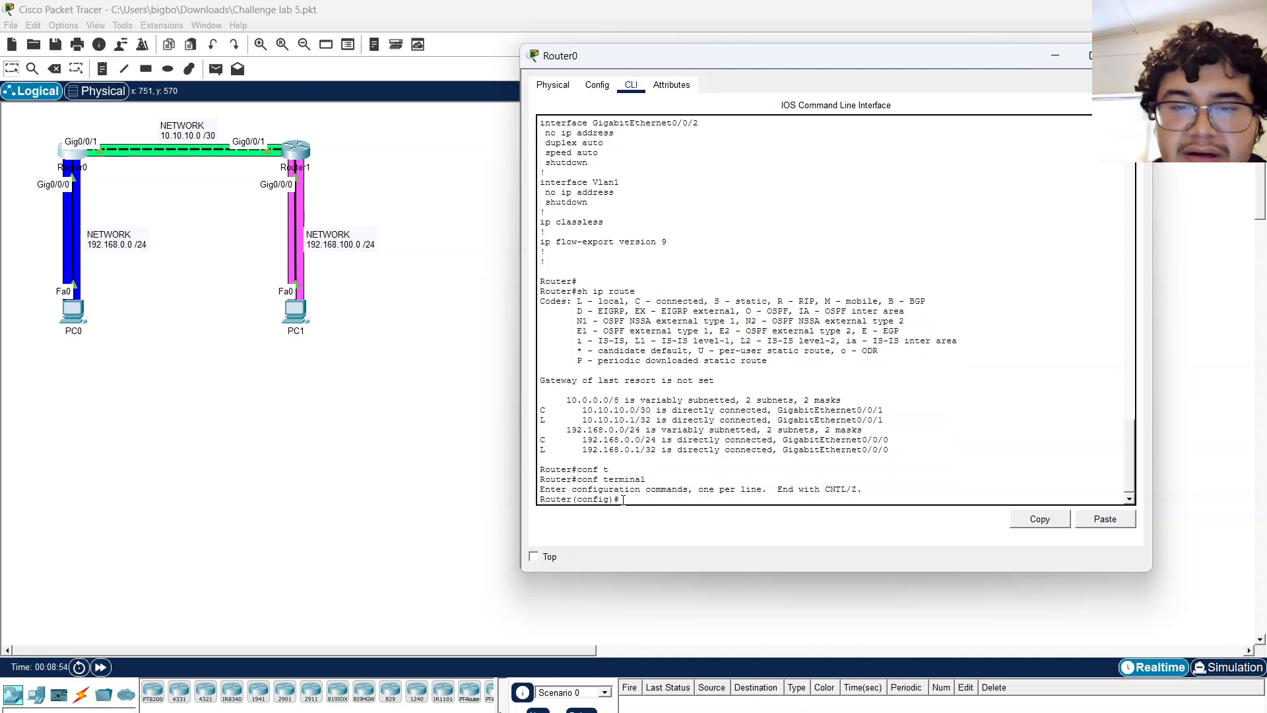
text(ip)
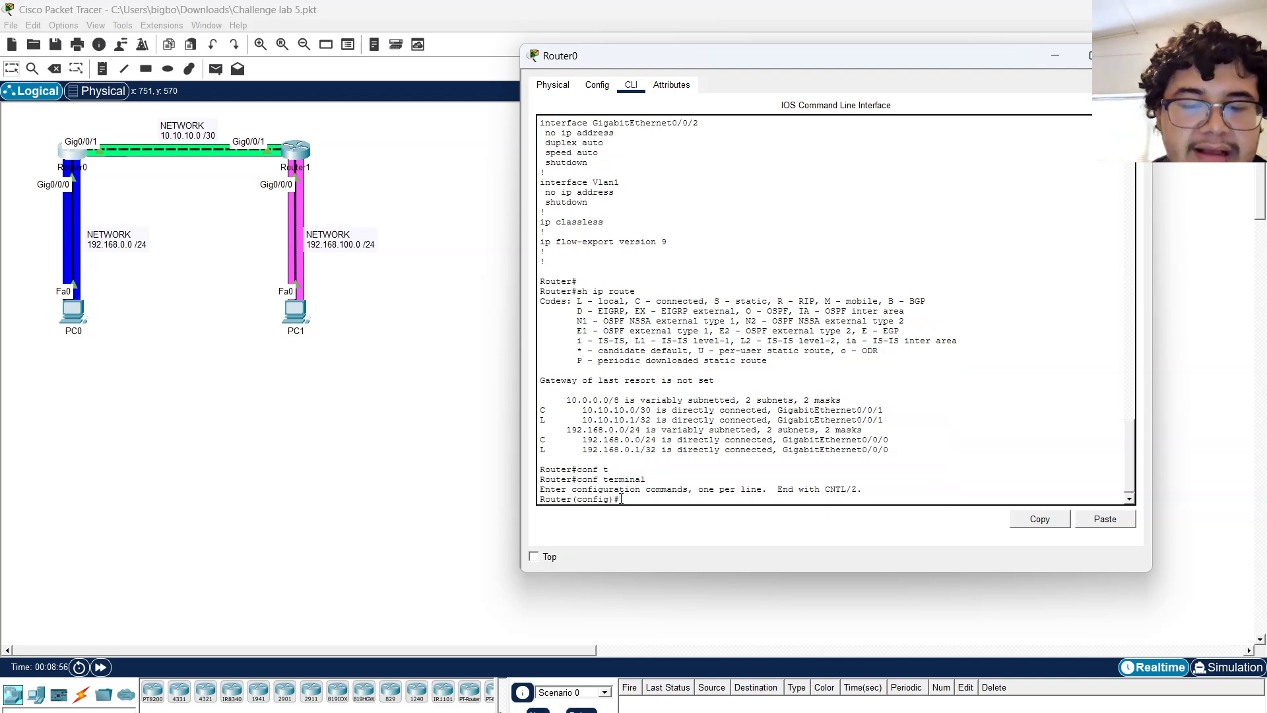
text( route)
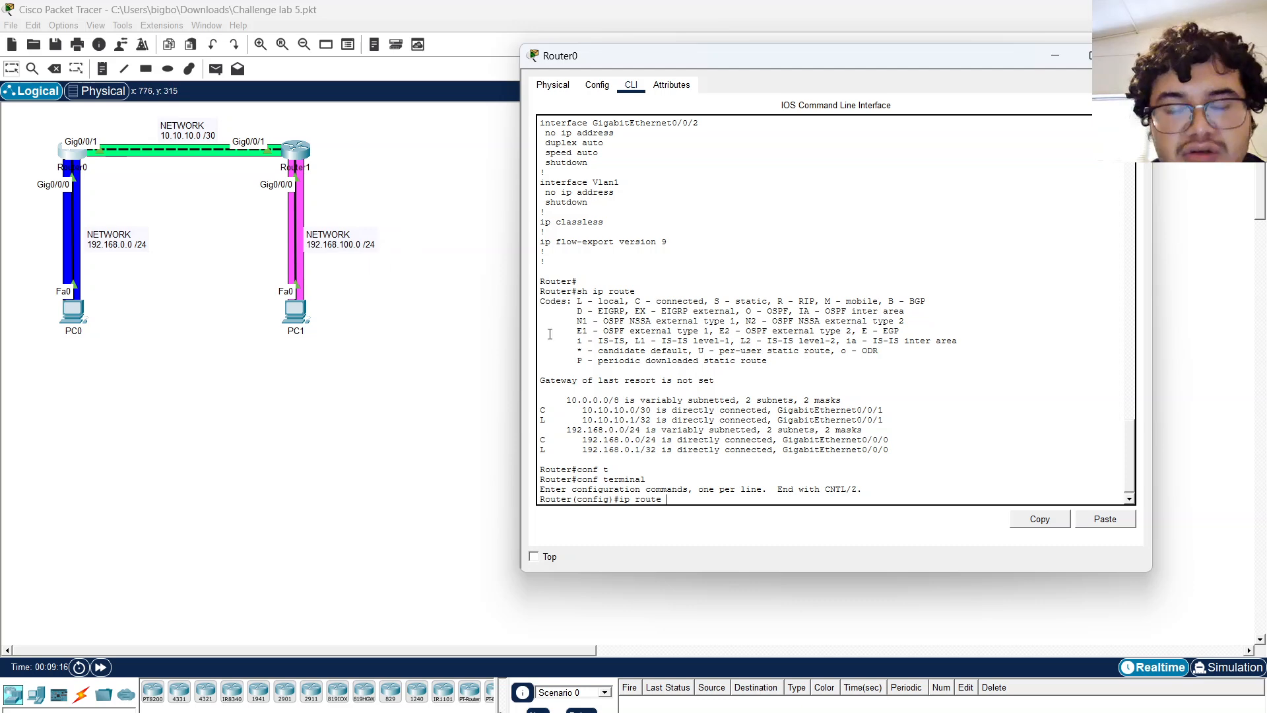
text(192.168.100.0)
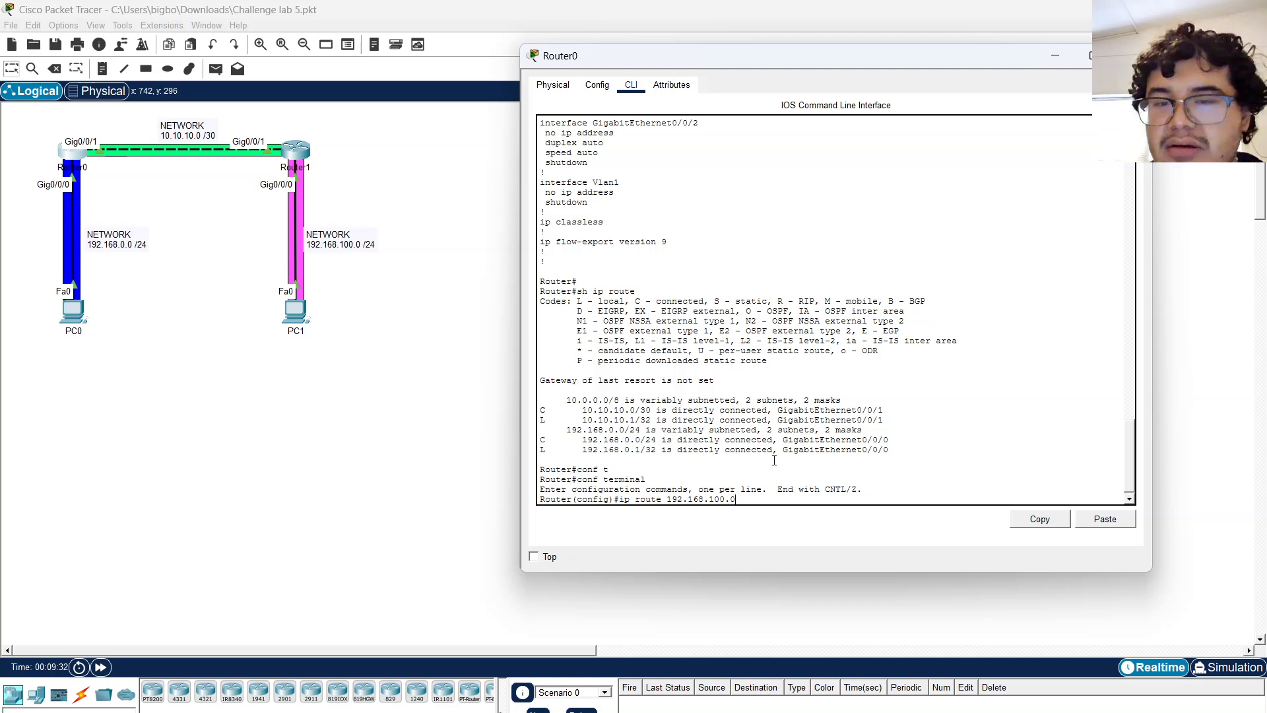
text(2)
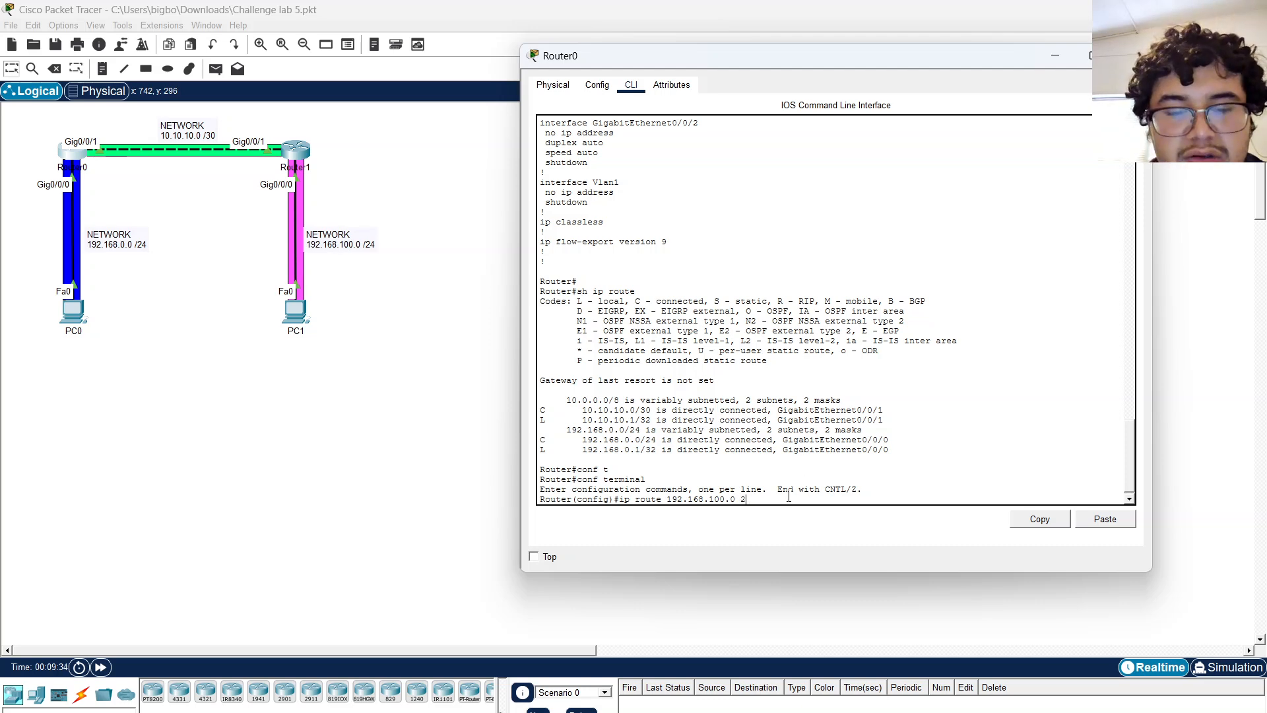
text(55.255.255.0)
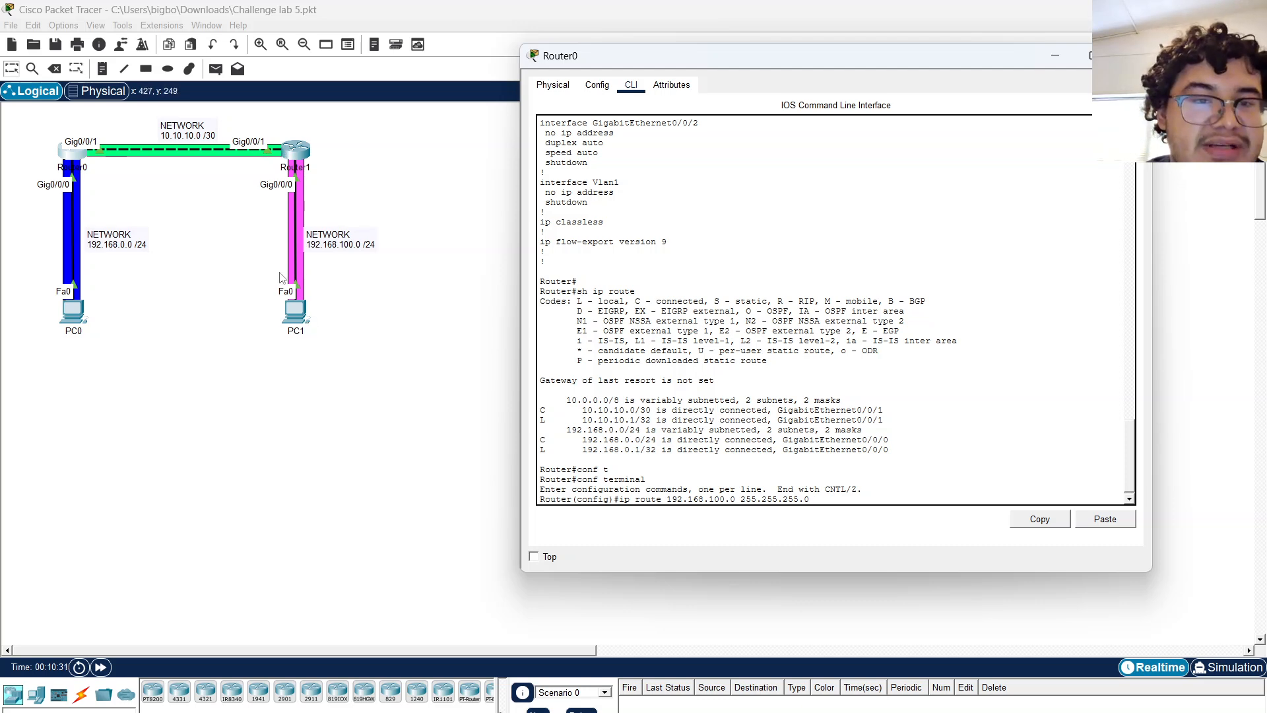
Compare the GigabitEthernet0/0/1 address settings in the configuration output of Router1 and Router0.
click(304, 151)
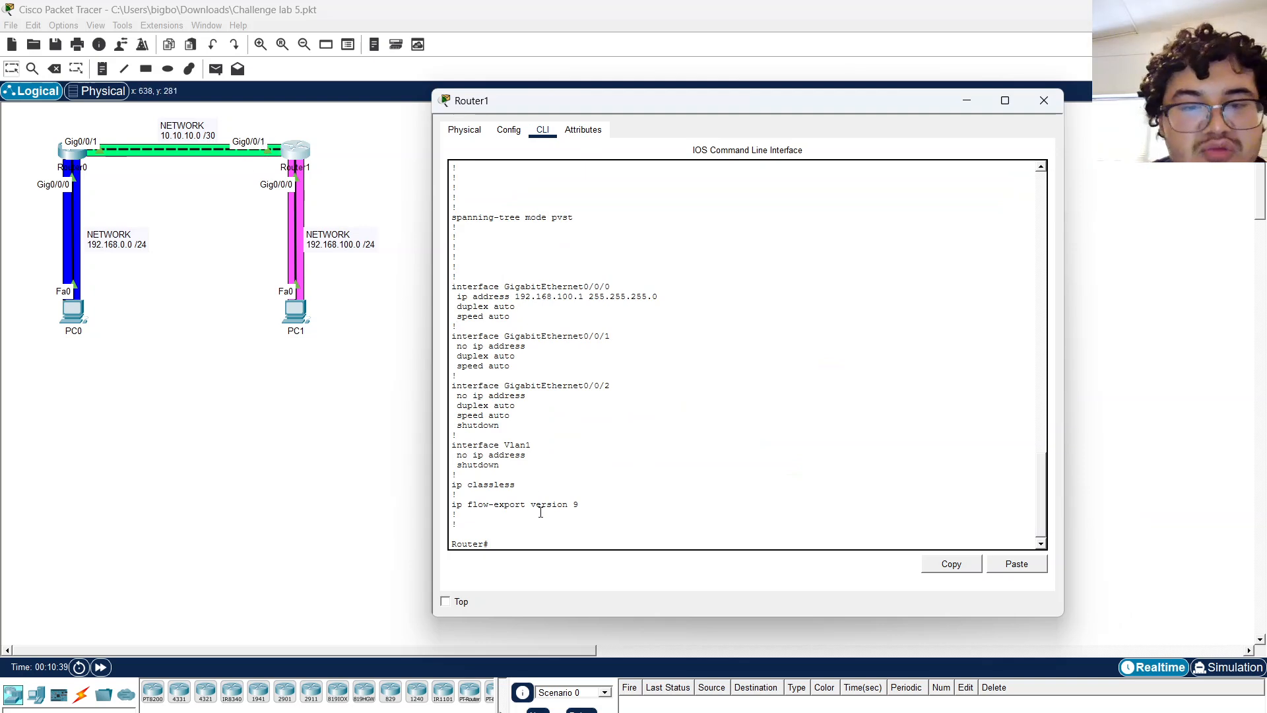
click(578, 326)
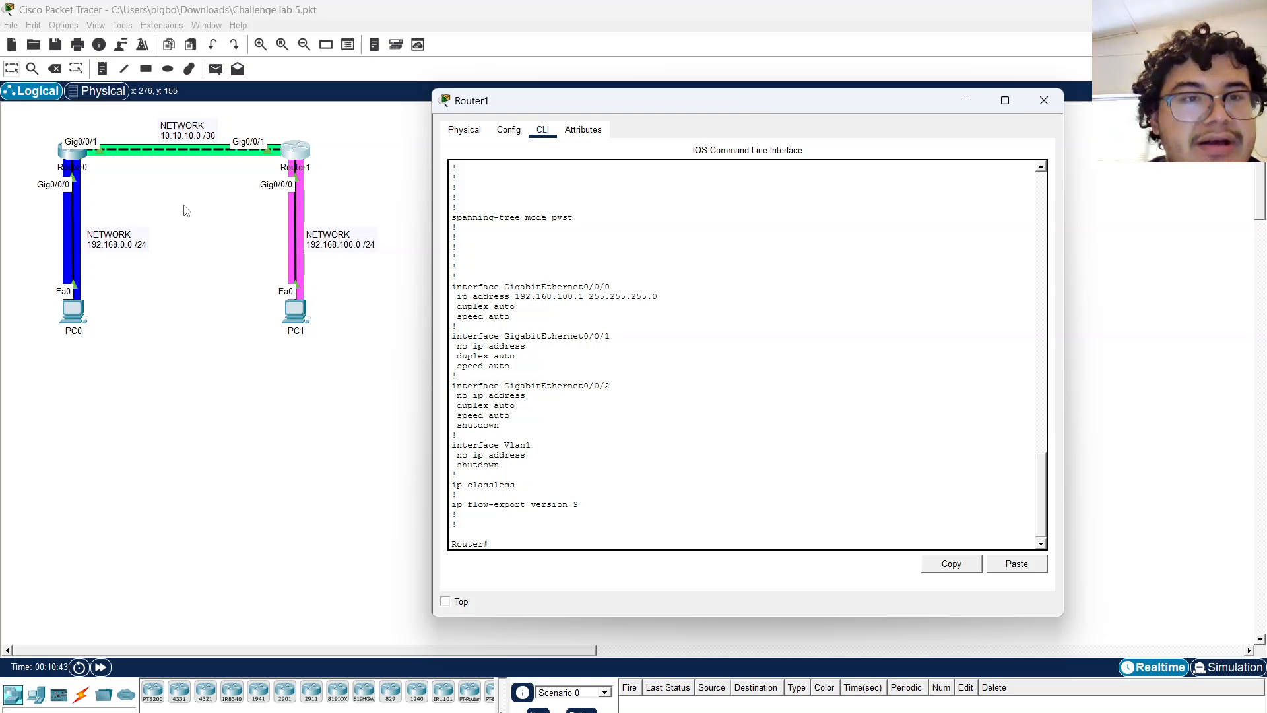
key(Return)
key(Return)
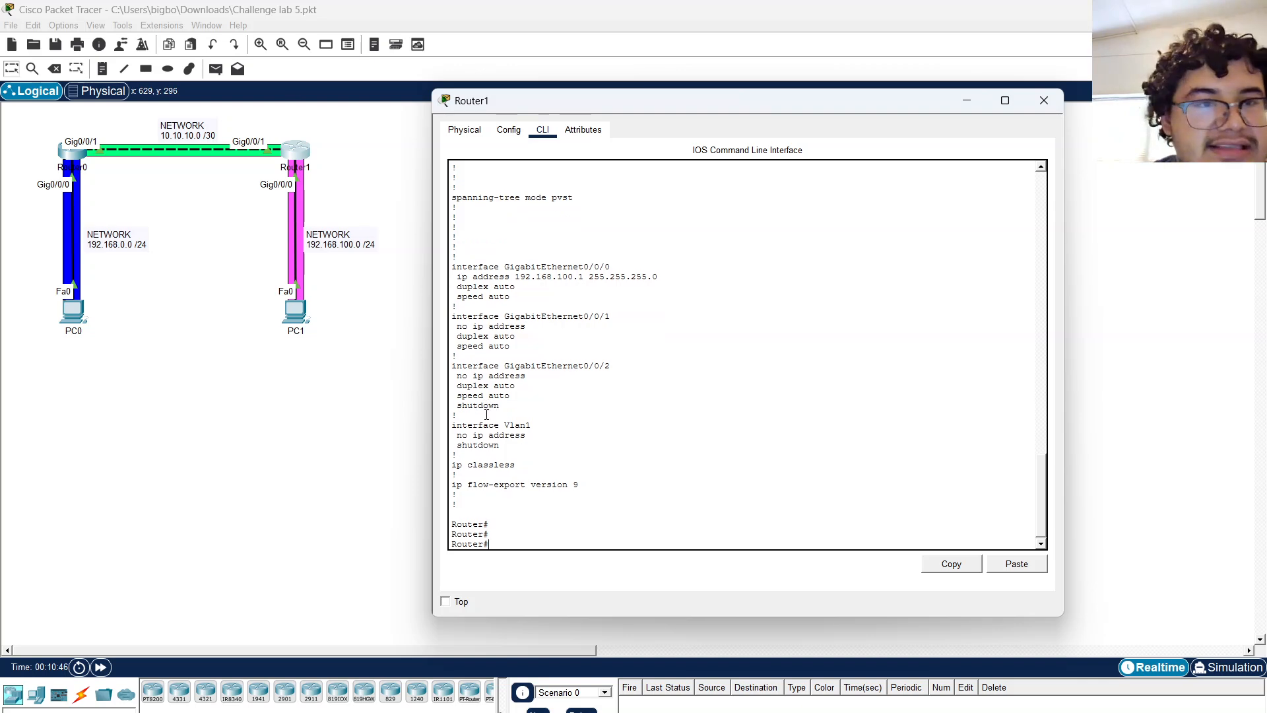
click(72, 164)
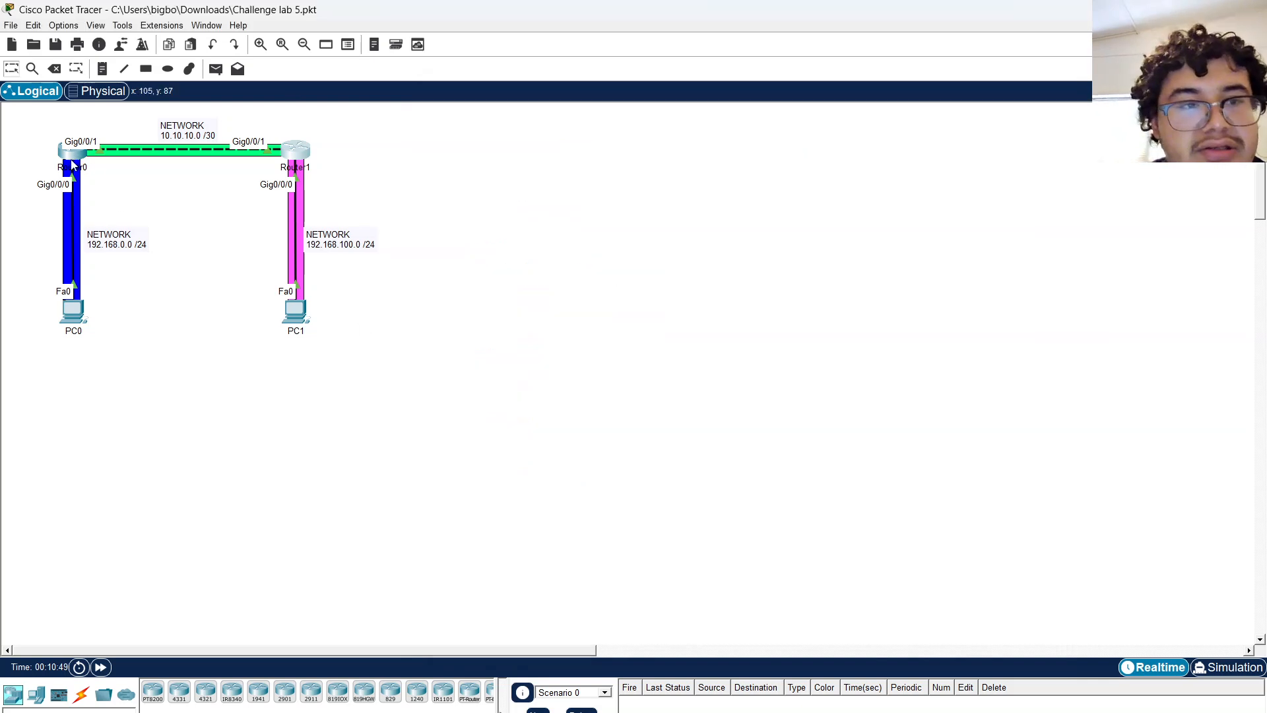
click(72, 165)
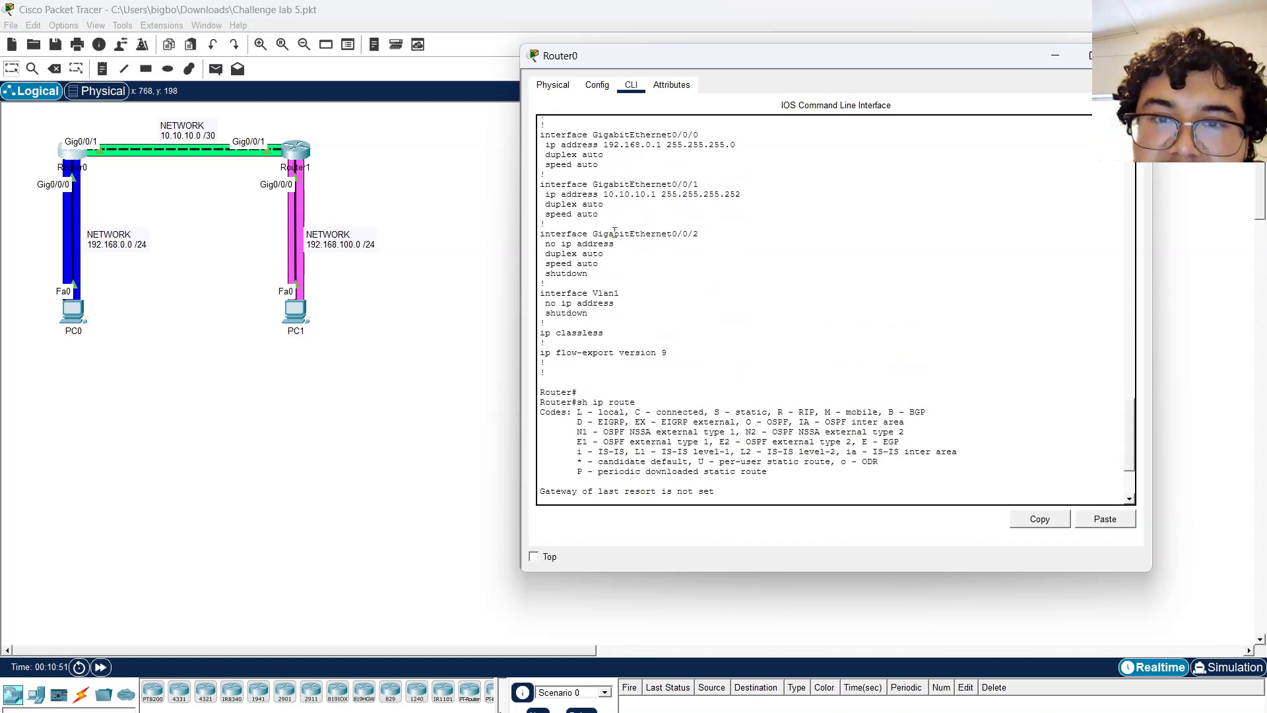
Assign Router1's interface g0/0/1 the address 10.10.10.2 with mask 255.255.255.252 in its command line.
click(291, 151)
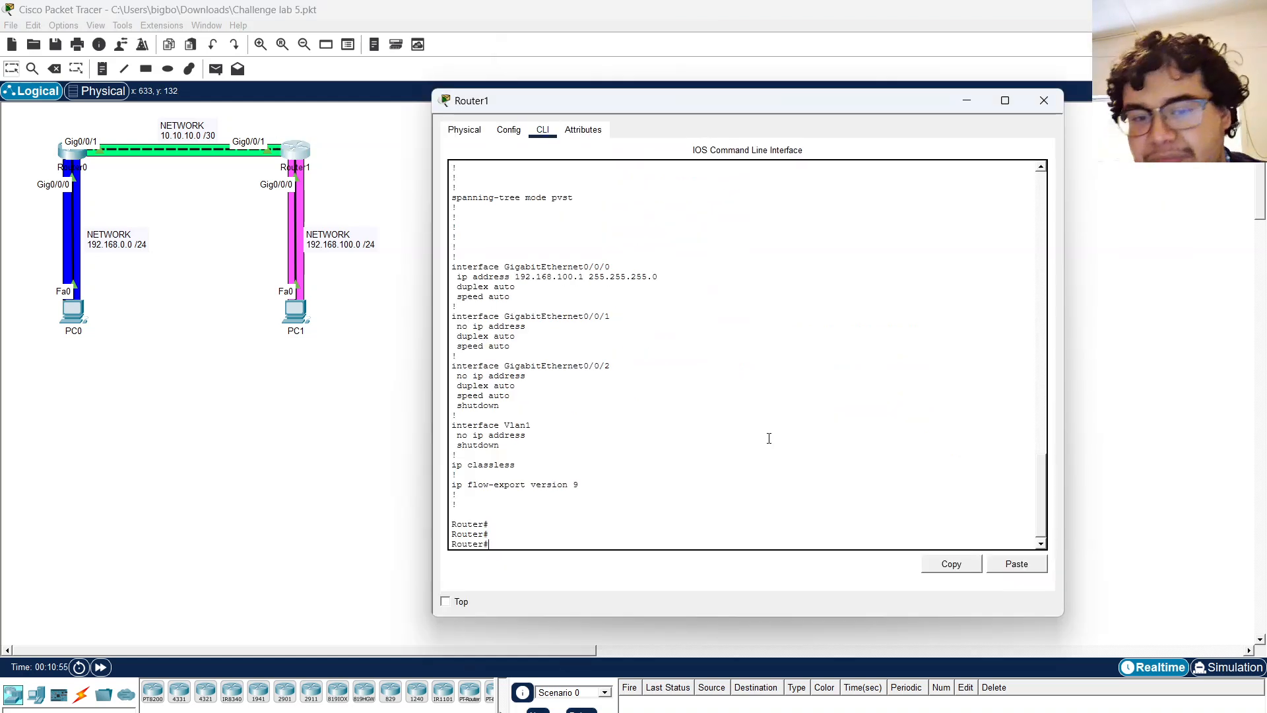
text(conf t)
key(Return)
text(int g0/0/1)
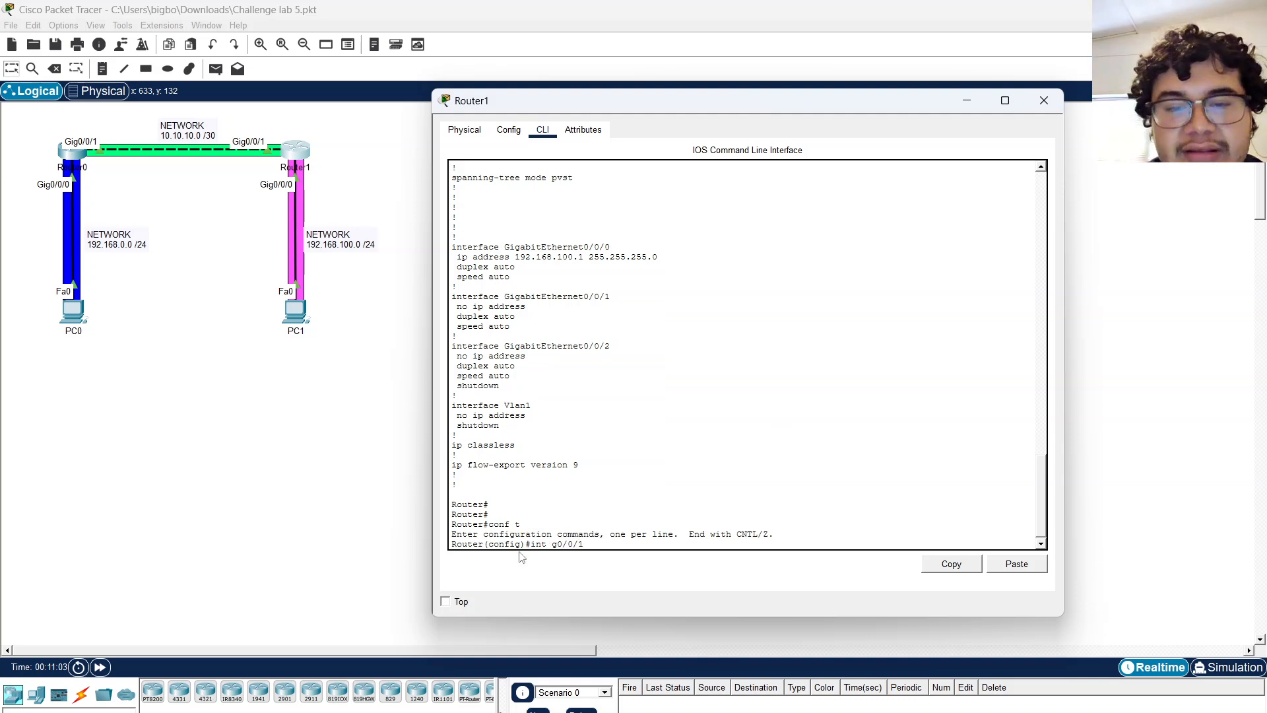
key(Return)
text(ip add10.10.10.2 255.2555.255.25)
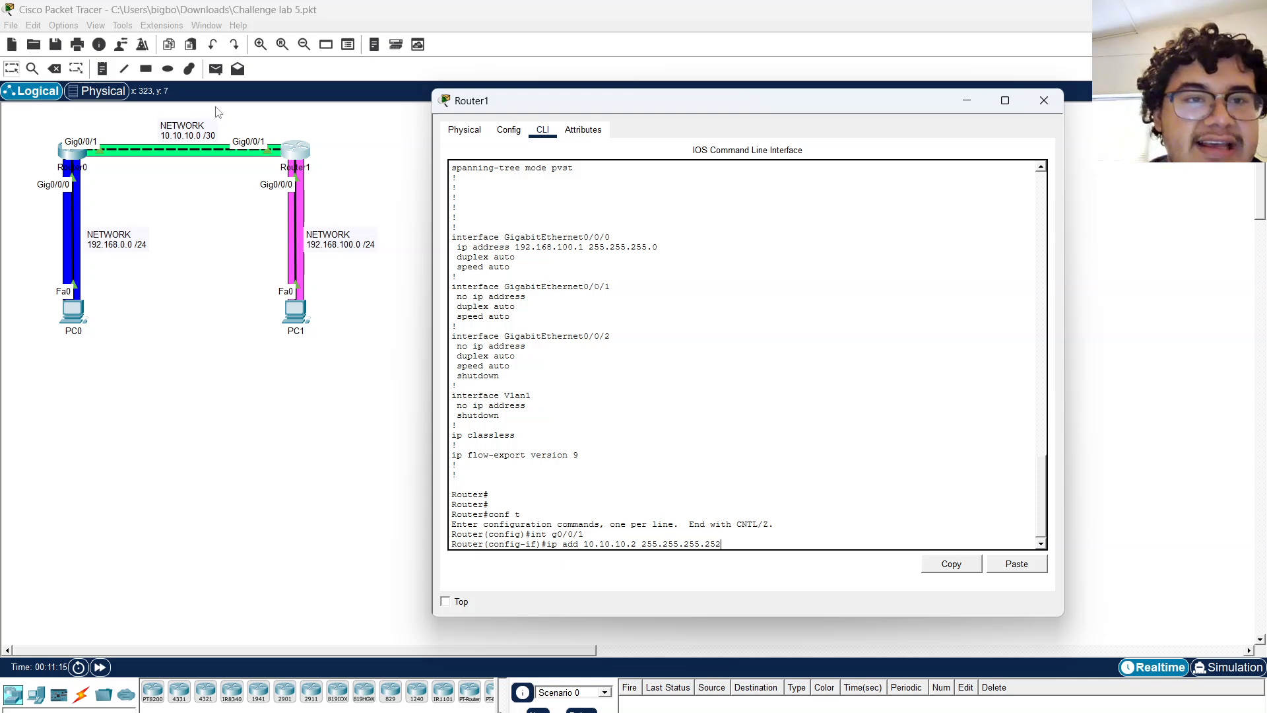
text(2)
key(Return)
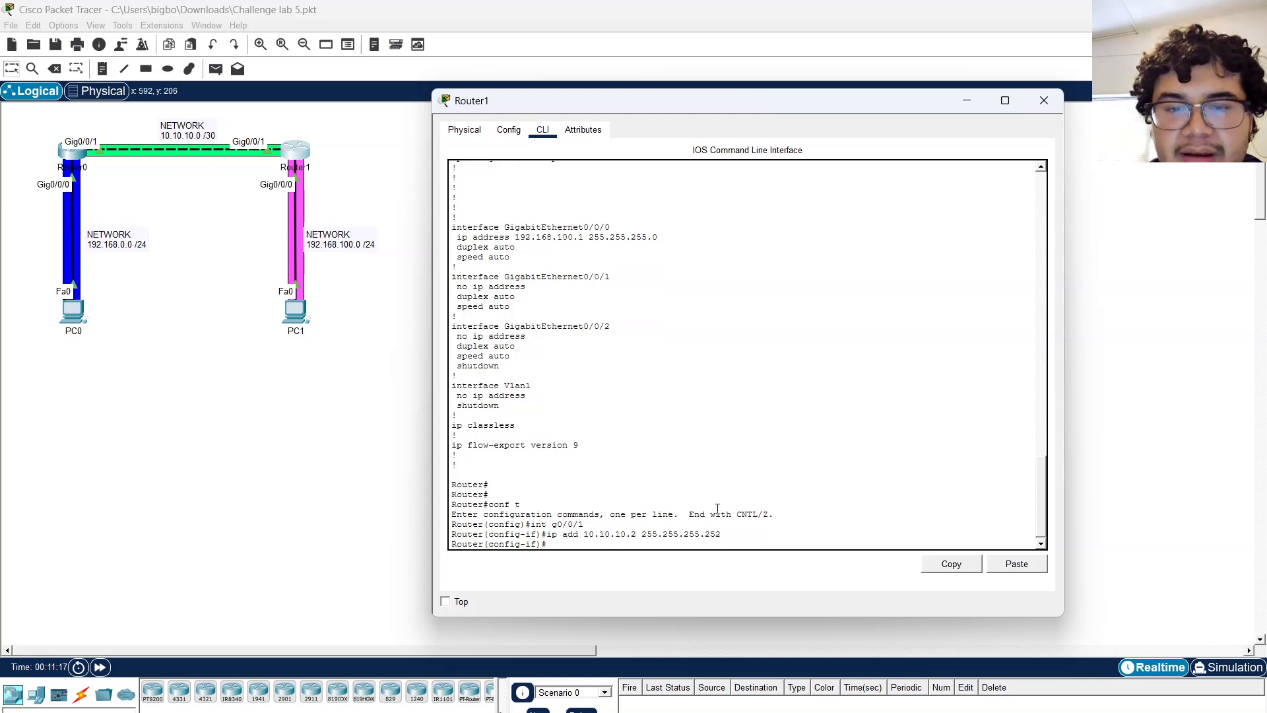
Complete Router0's pending static route to 192.168.100.0 with next hop 10.10.10.2.
click(72, 152)
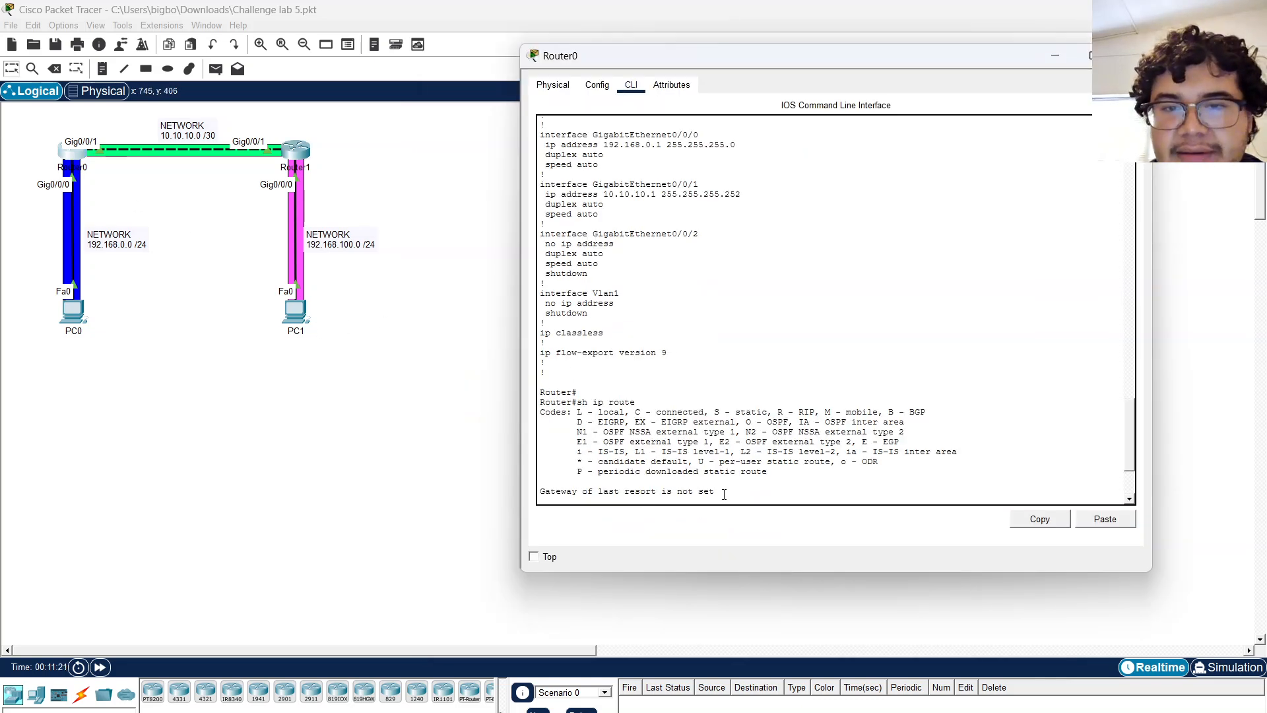
scroll(724, 494, down, 4)
text(10.10.10.2)
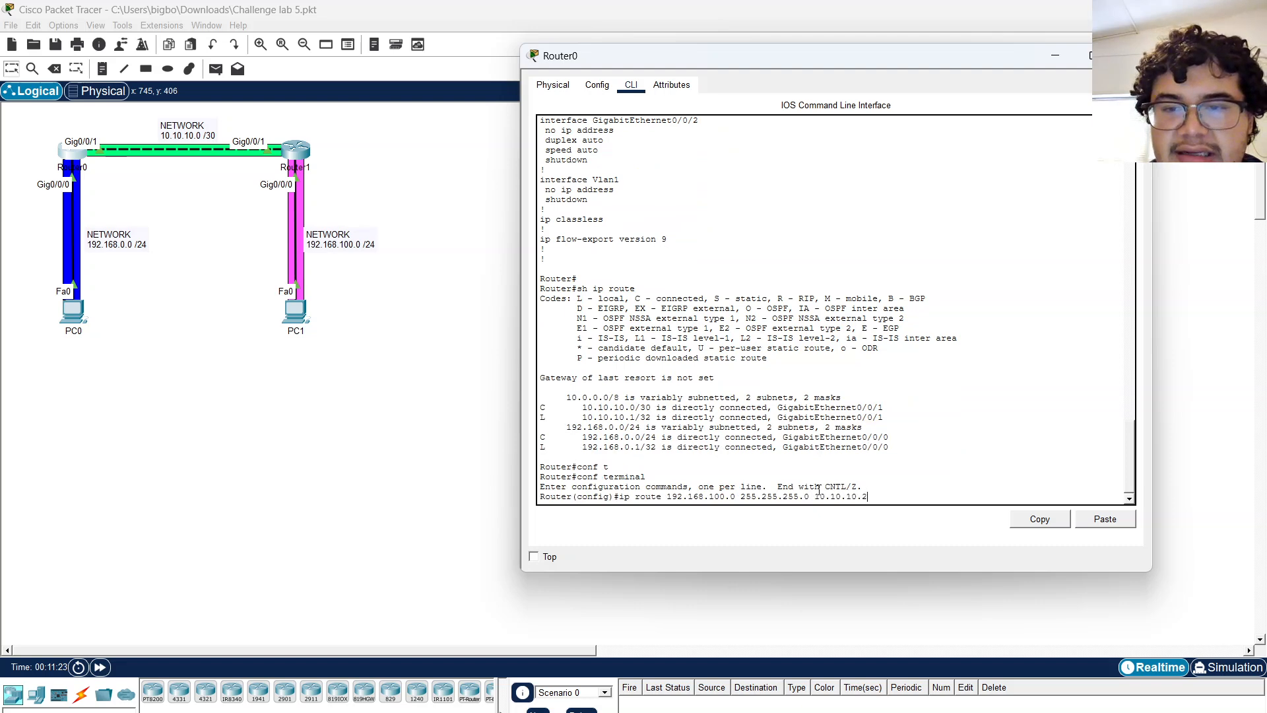
key(Return)
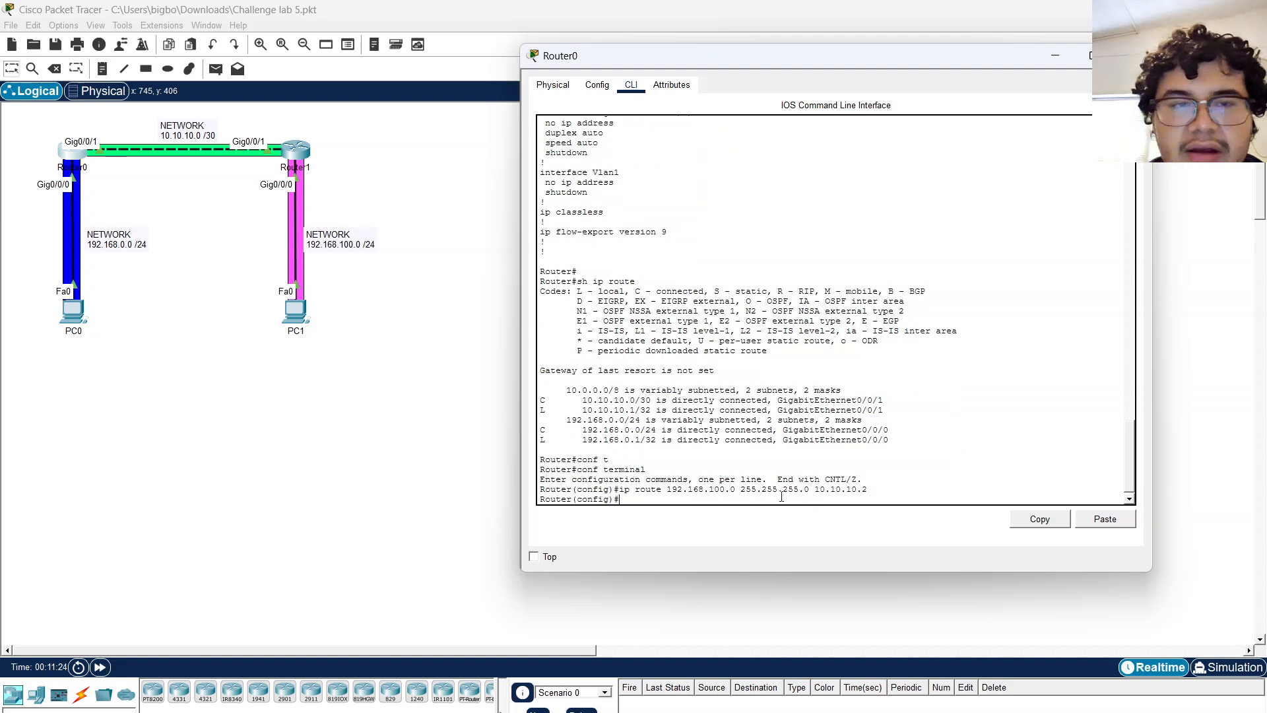
click(69, 157)
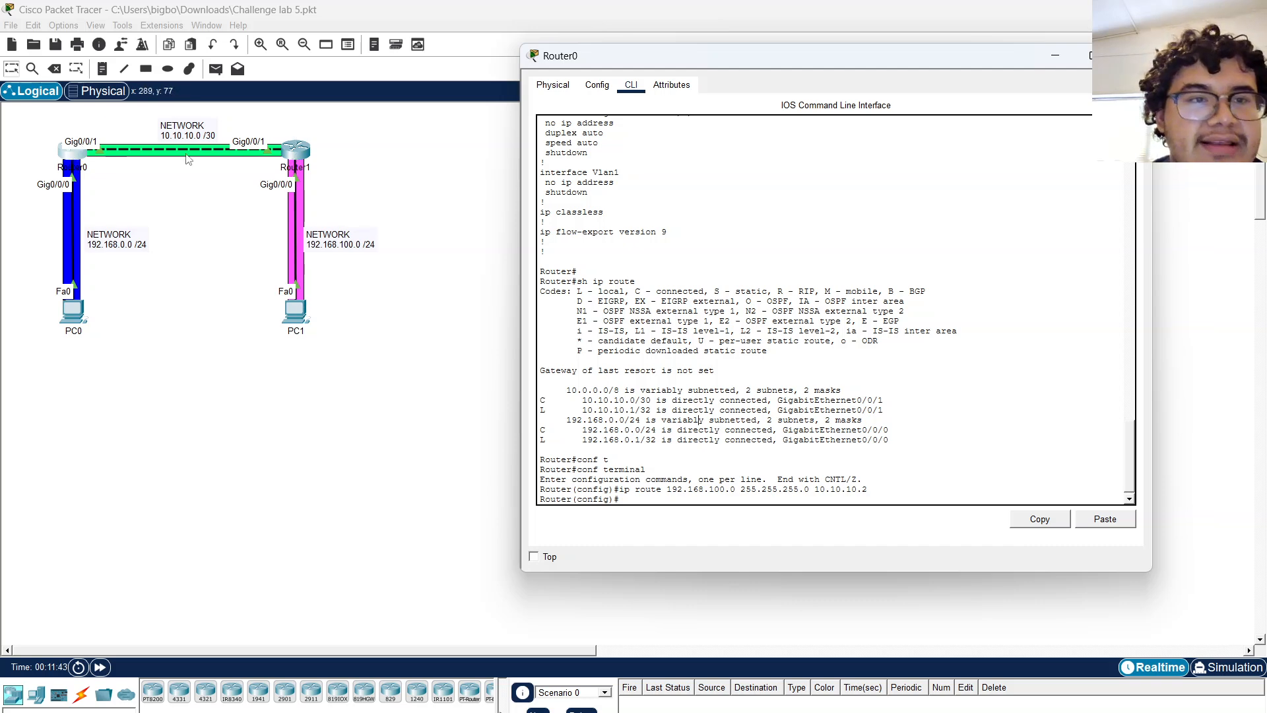
End configuration mode on Router1 and review its routing table with "sh ip route", including the static route code.
click(306, 155)
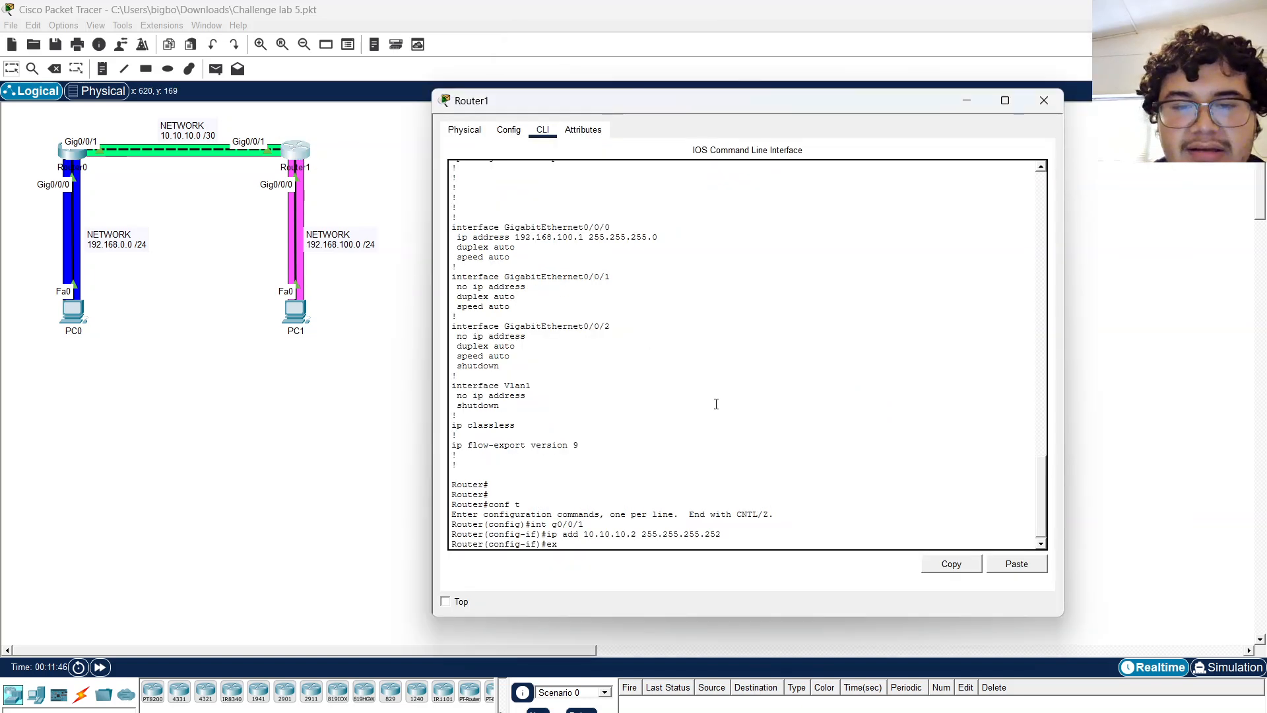
text(nd)
key(Return)
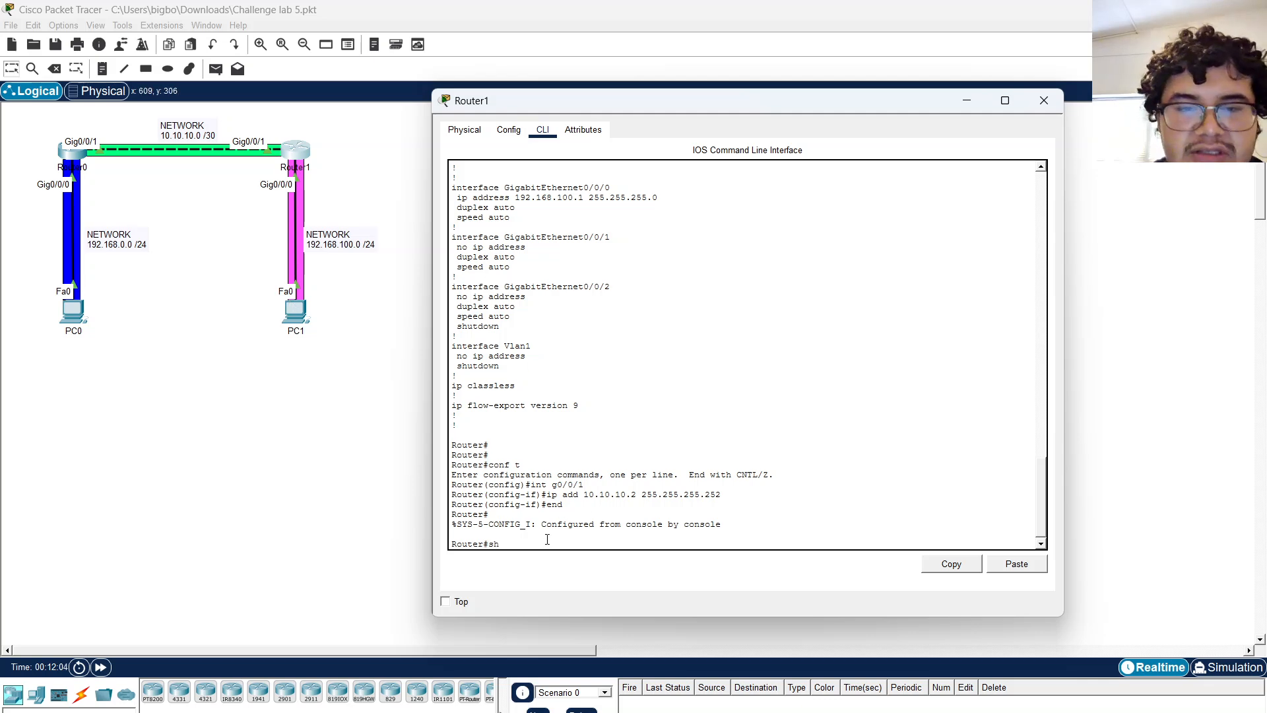
text(ute)
key(Return)
drag(453, 480, 818, 526)
drag(626, 376, 676, 374)
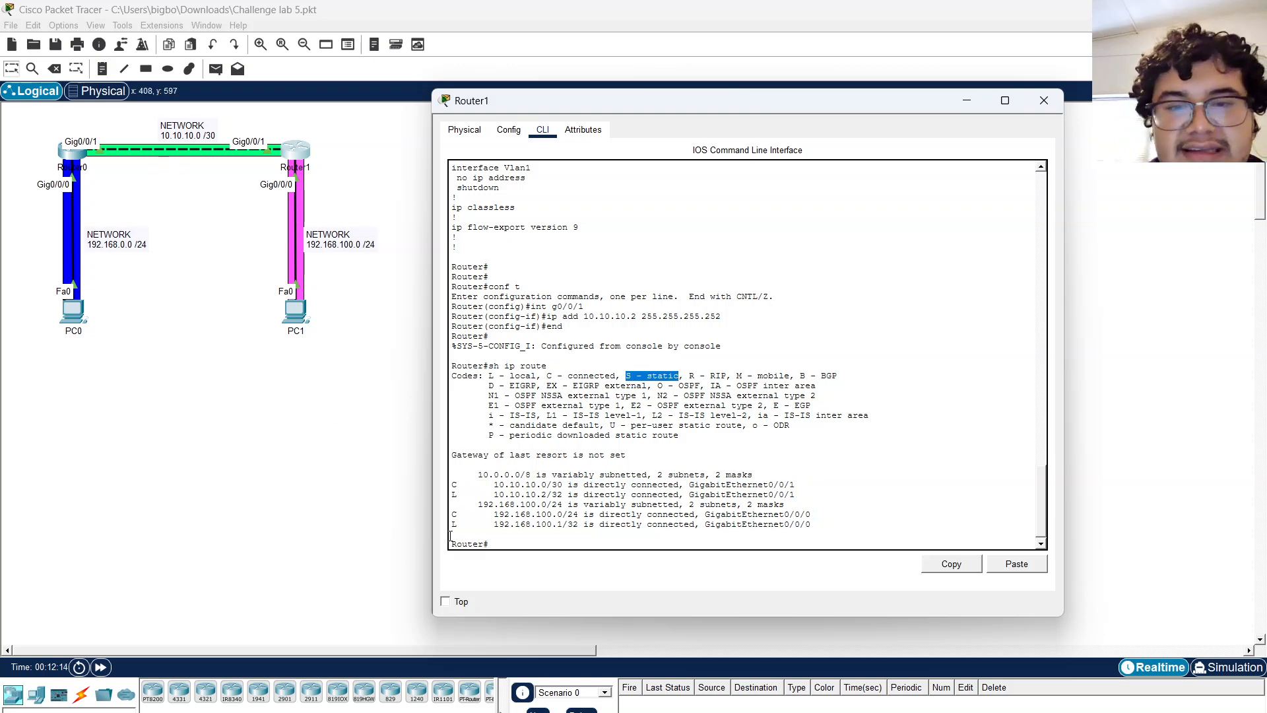
Add a static route on Router1 to 192.168.0.0 with mask 255.255.255.0 and next hop 10.10.10.1 in global configuration mode.
click(535, 538)
key(Return)
key(Return)
key(Return)
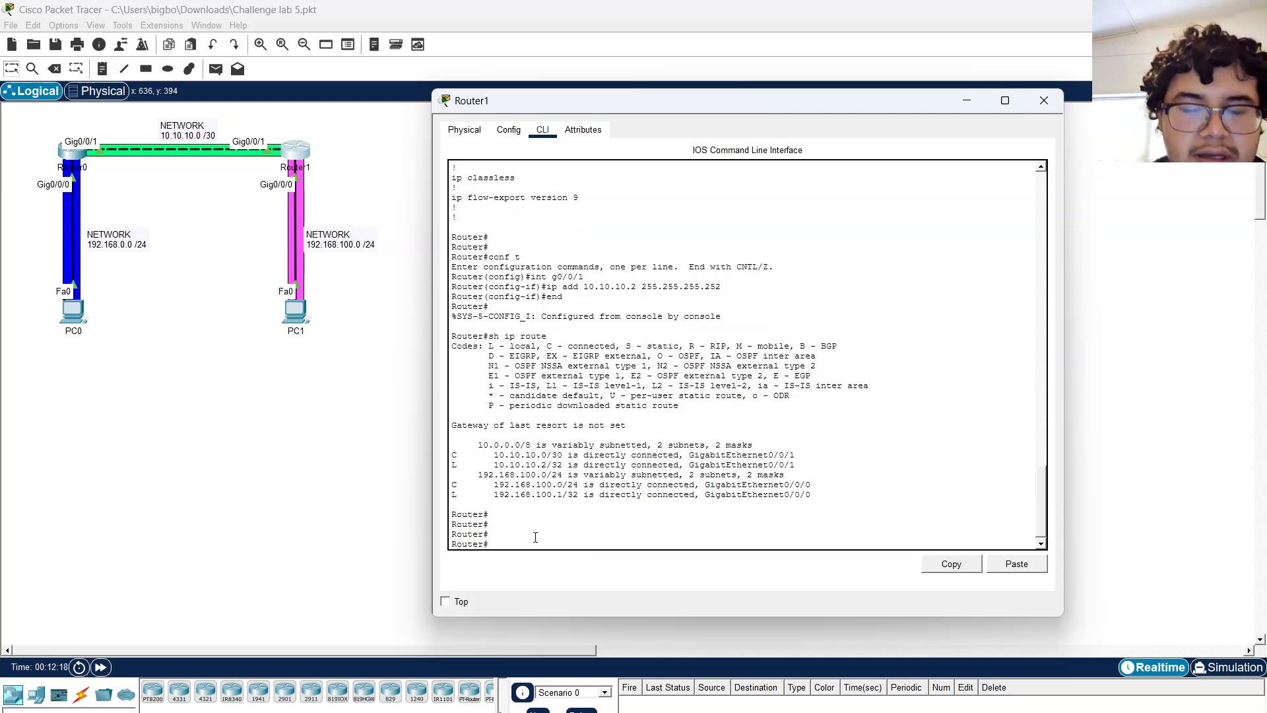
text(conf t)
key(Return)
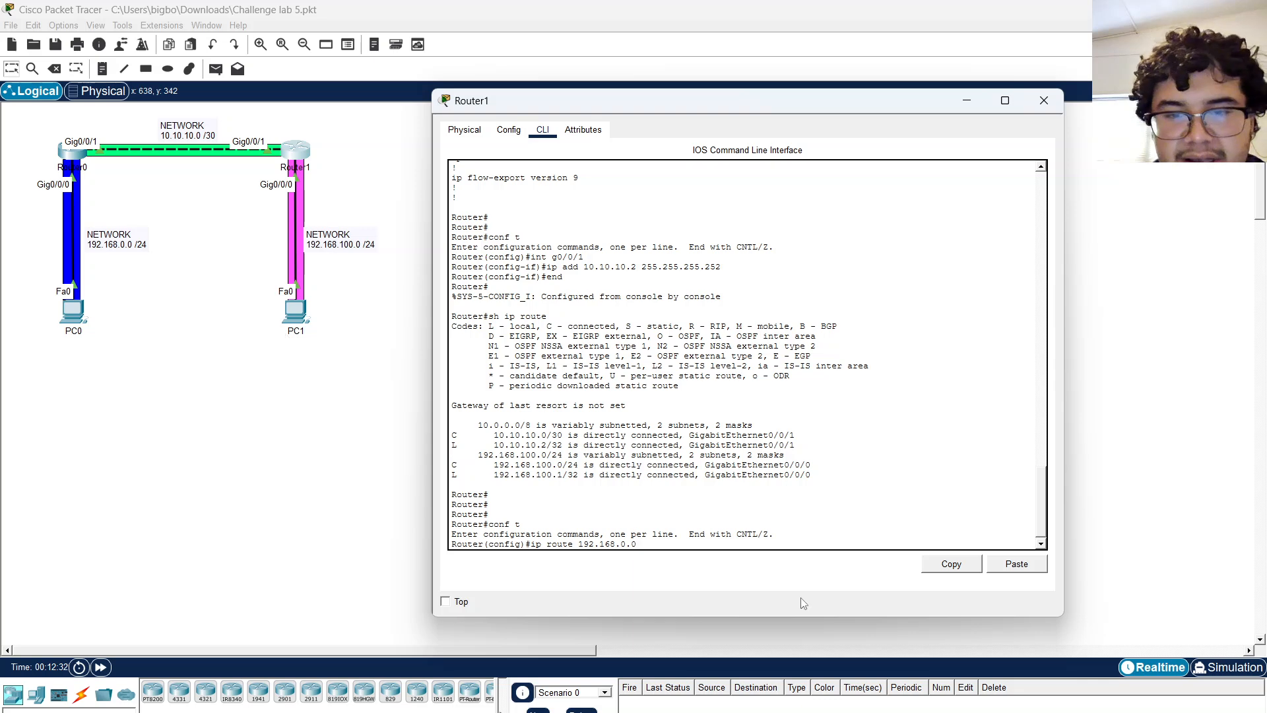
text(255.25)
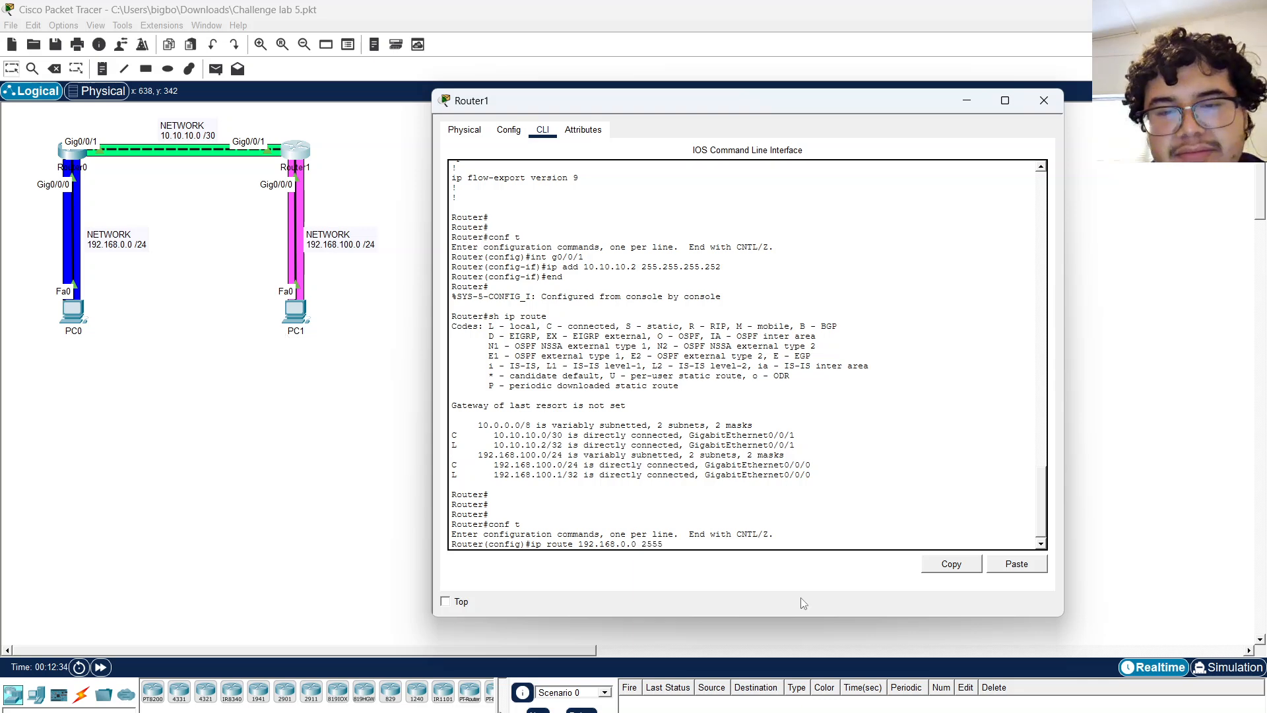
text(5.255)
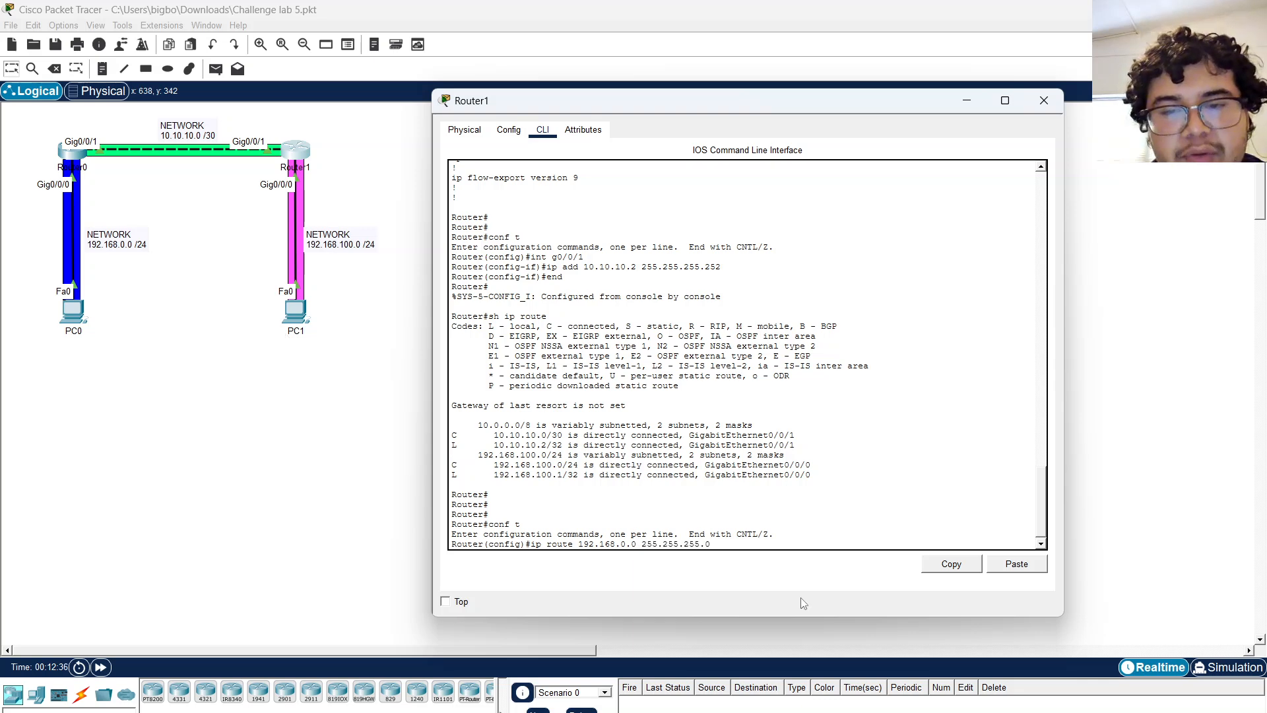
text(.0)
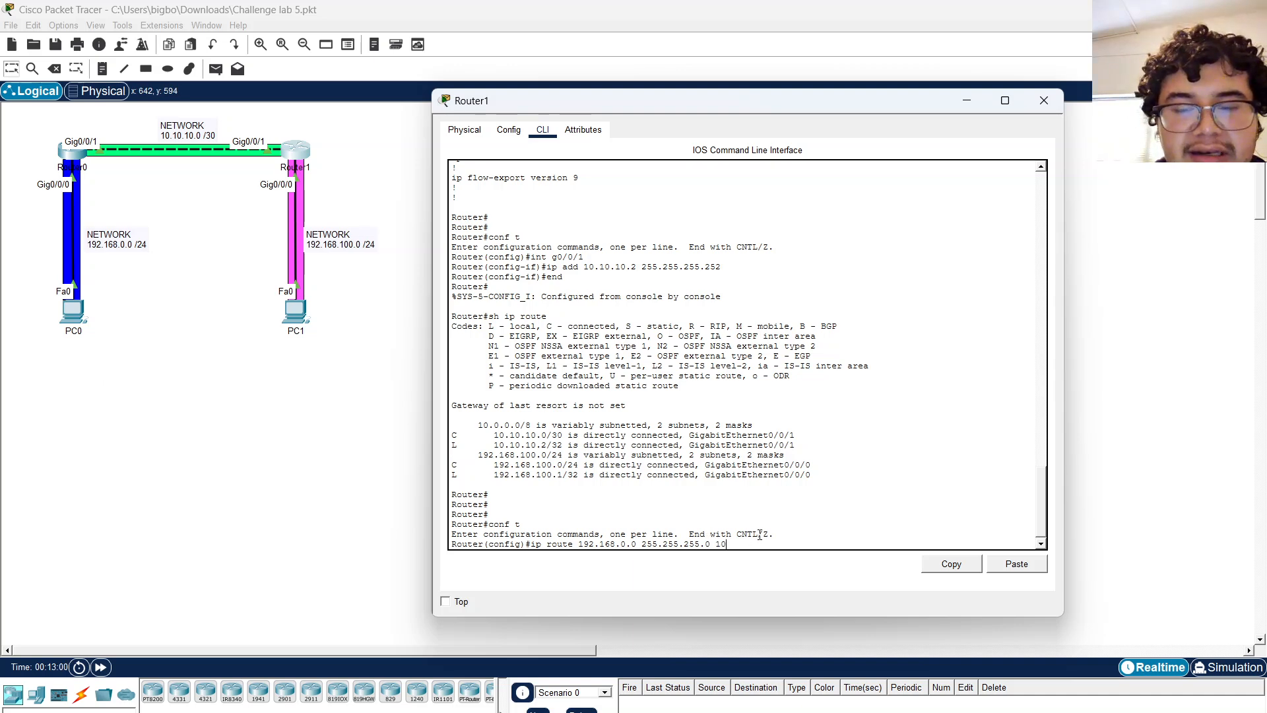
key(Return)
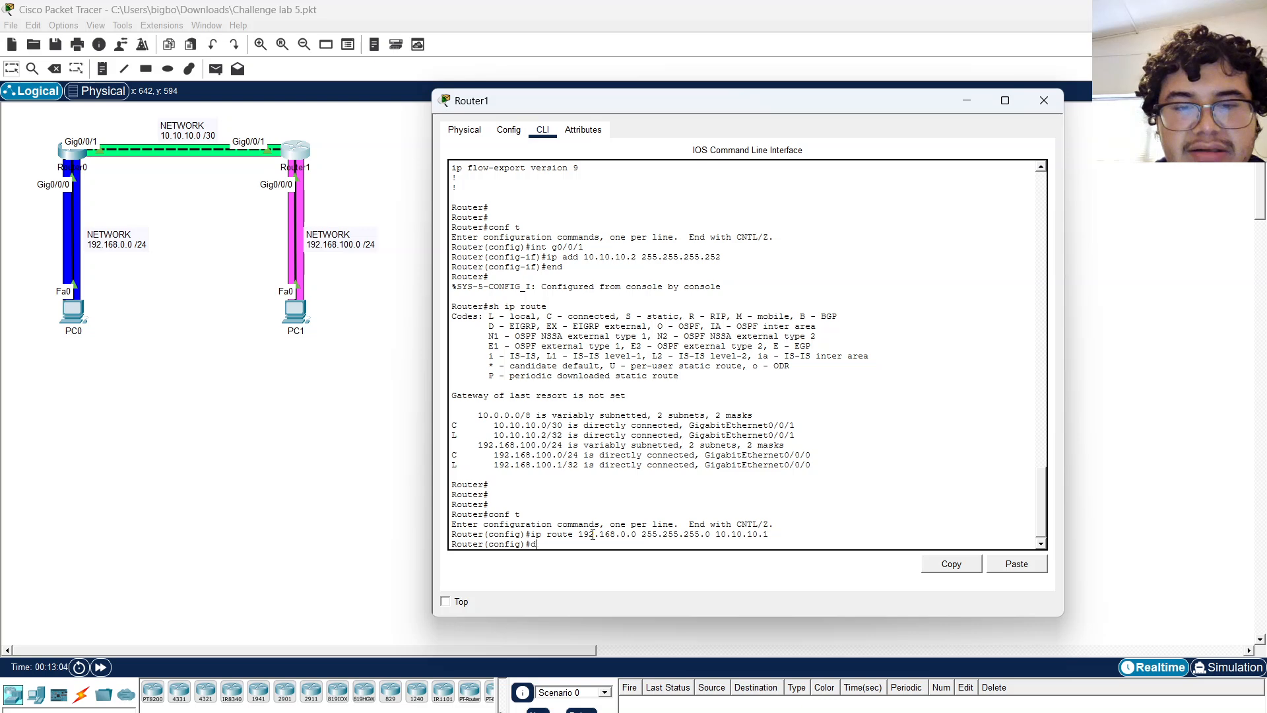
Display Router1's routing table from configuration mode with "do sh ip route" and check the static route entry.
text(do sh ip route)
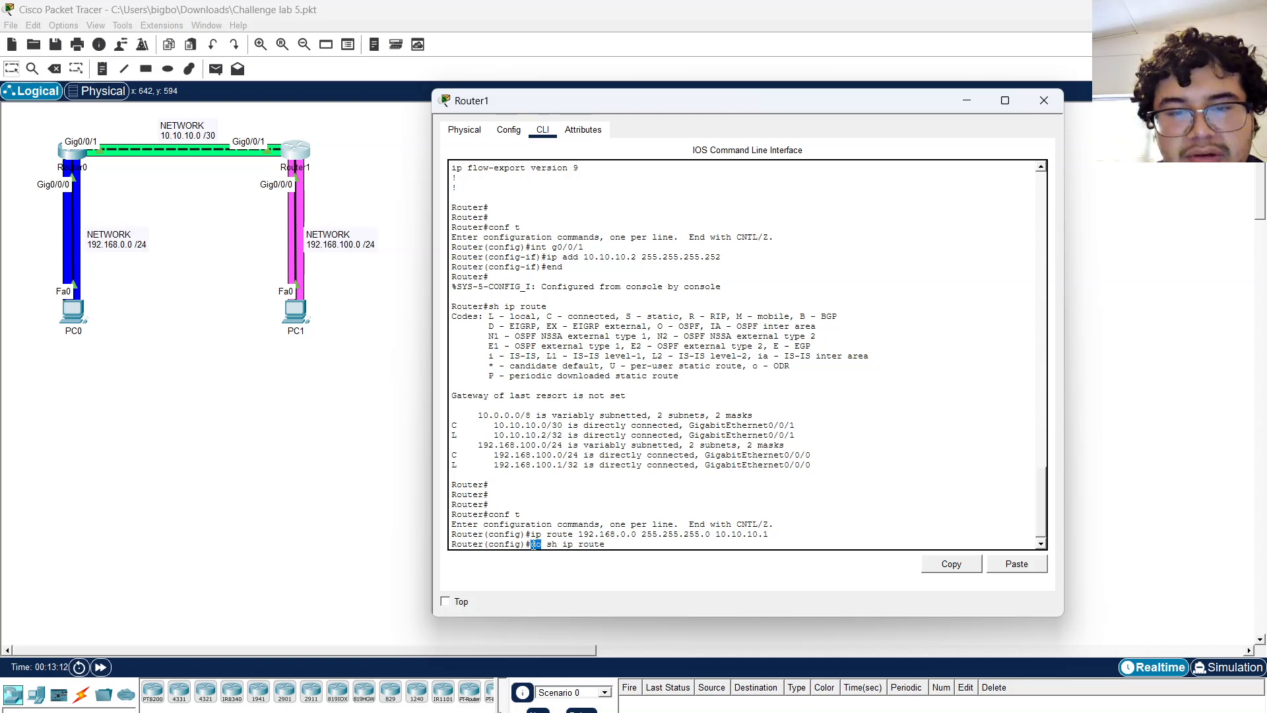
key(Return)
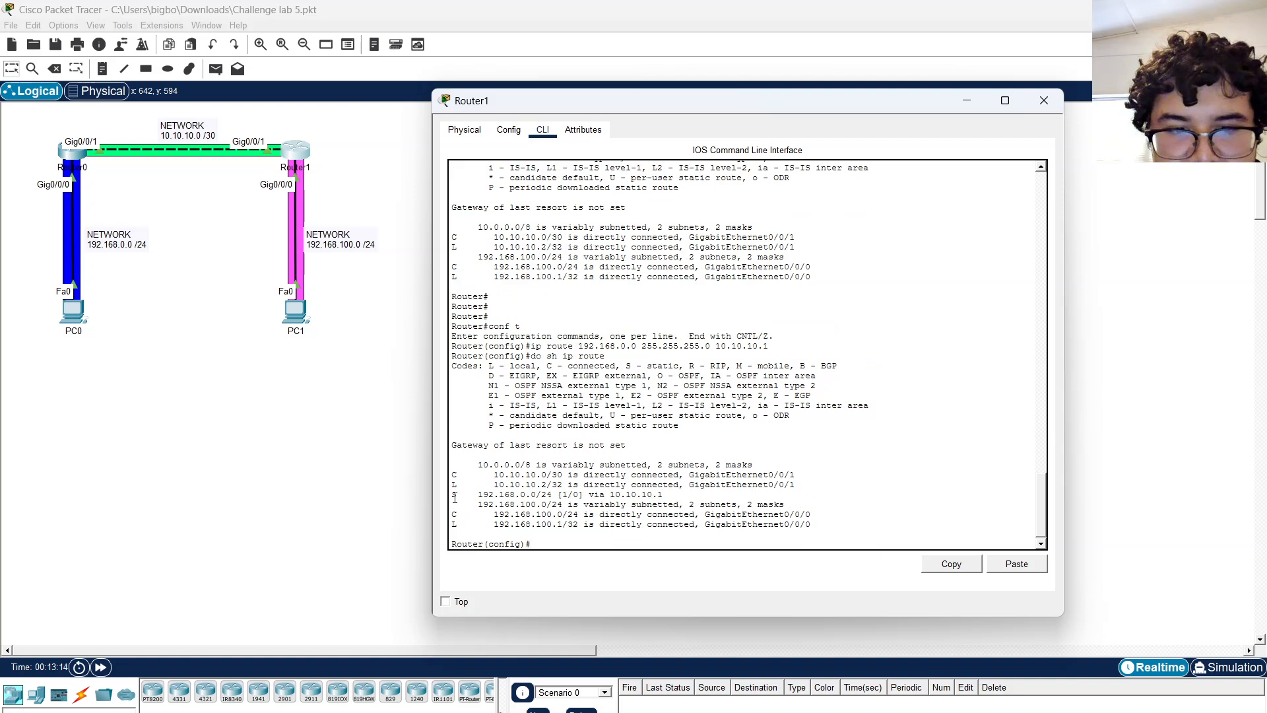
drag(453, 494, 673, 494)
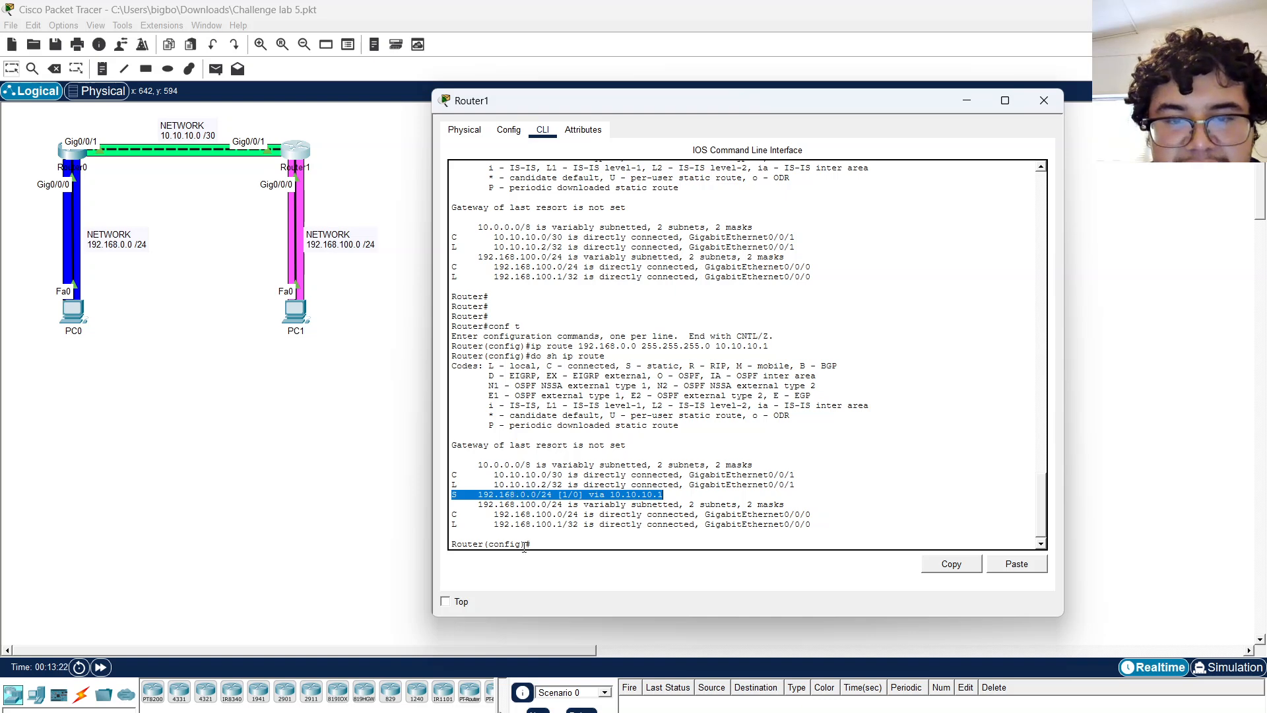
click(594, 495)
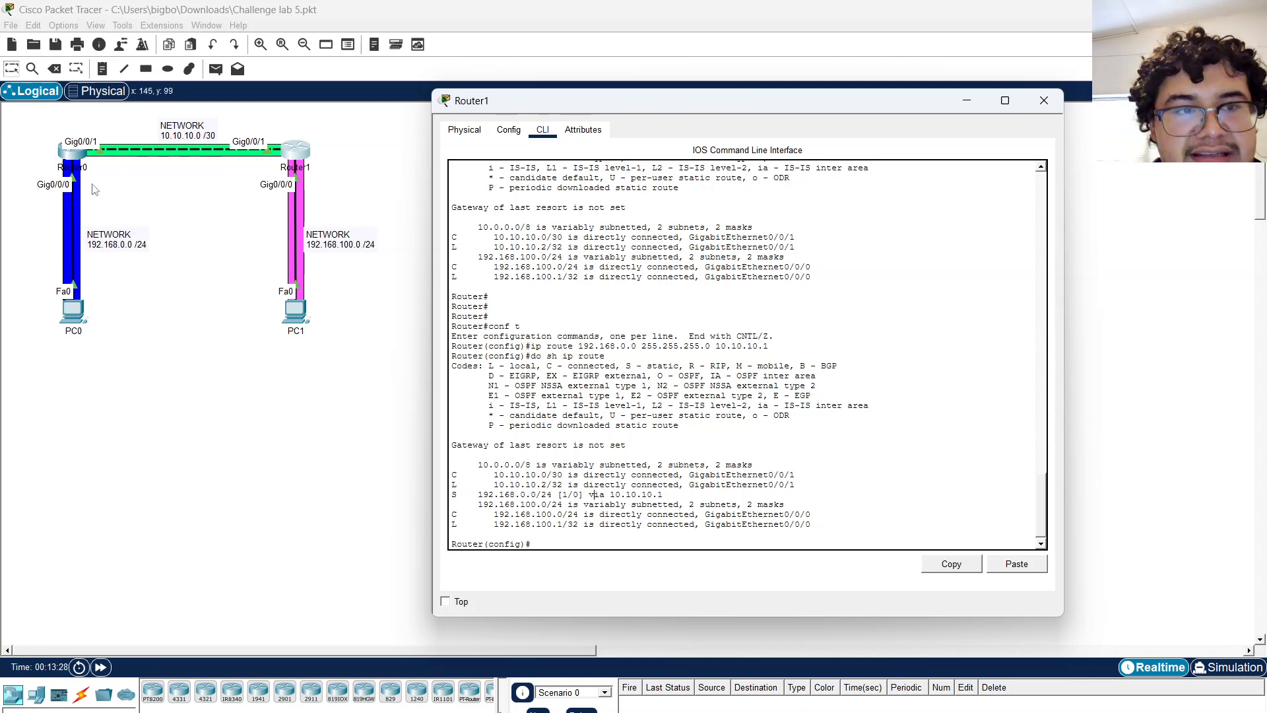
Ping PC1 at 192.168.100.2 twice from PC0's command prompt to test connectivity between the LANs.
click(78, 316)
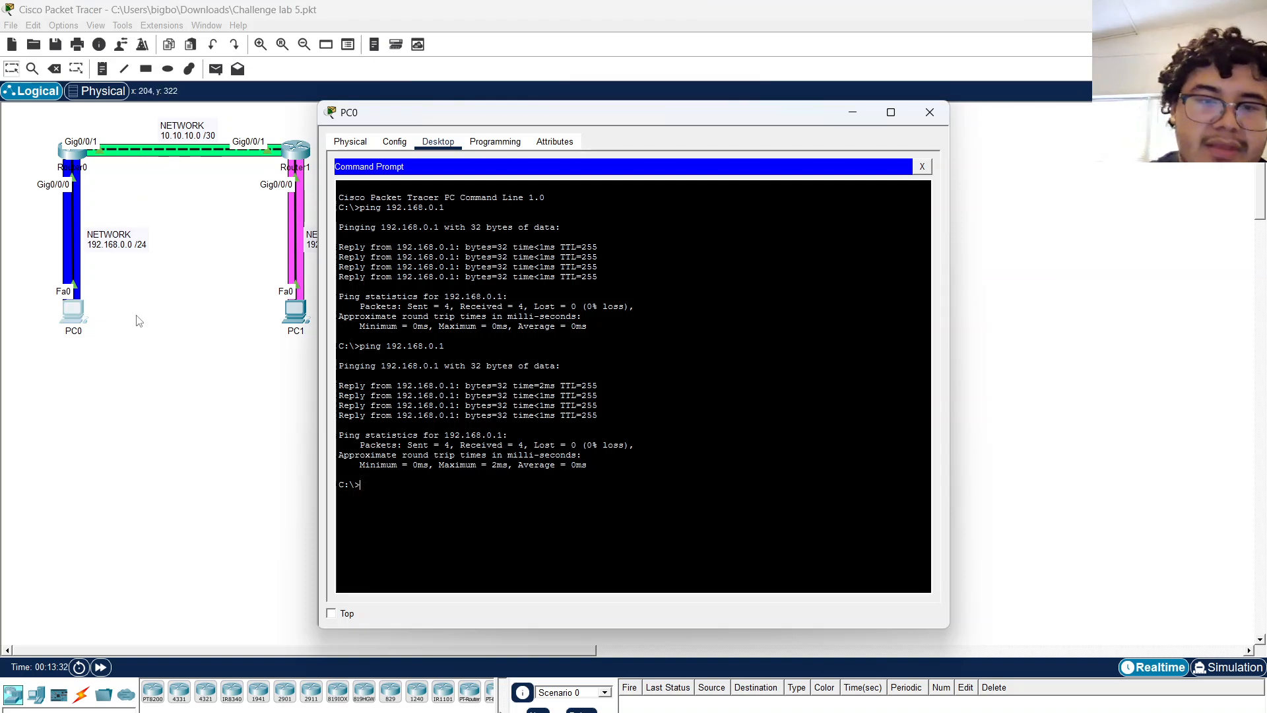
key(Up)
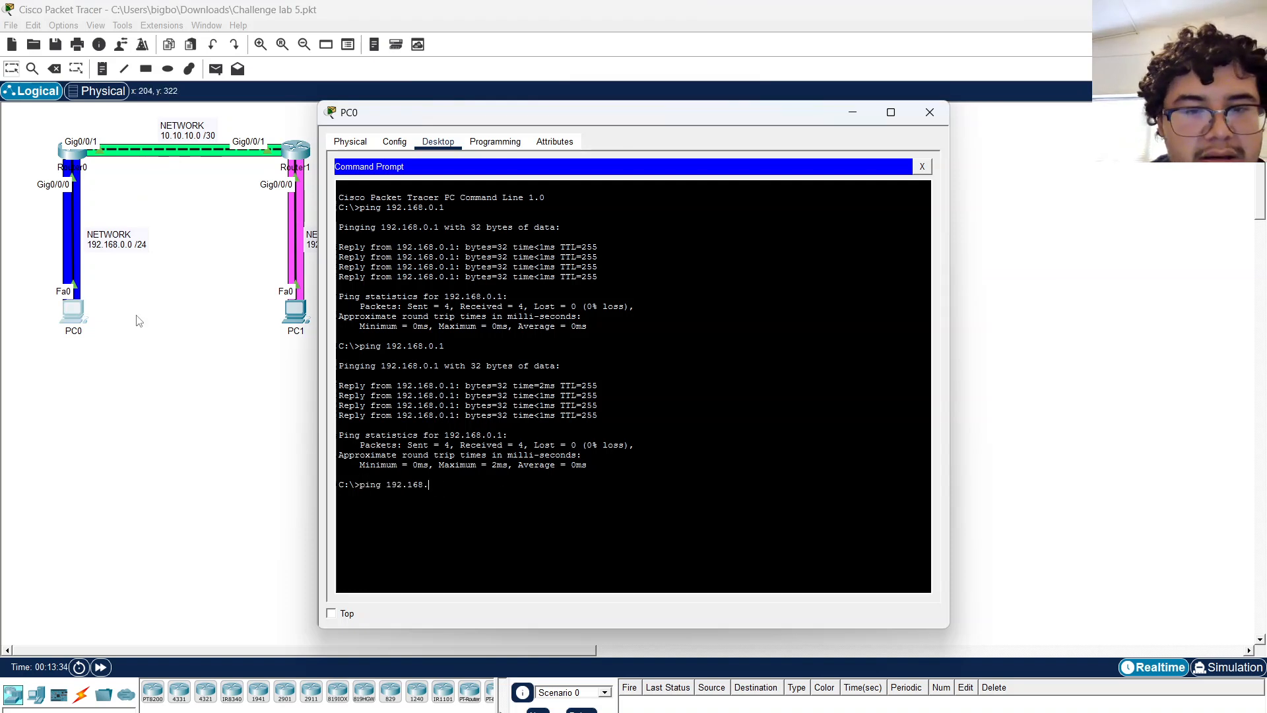
key(Return)
drag(515, 114, 620, 74)
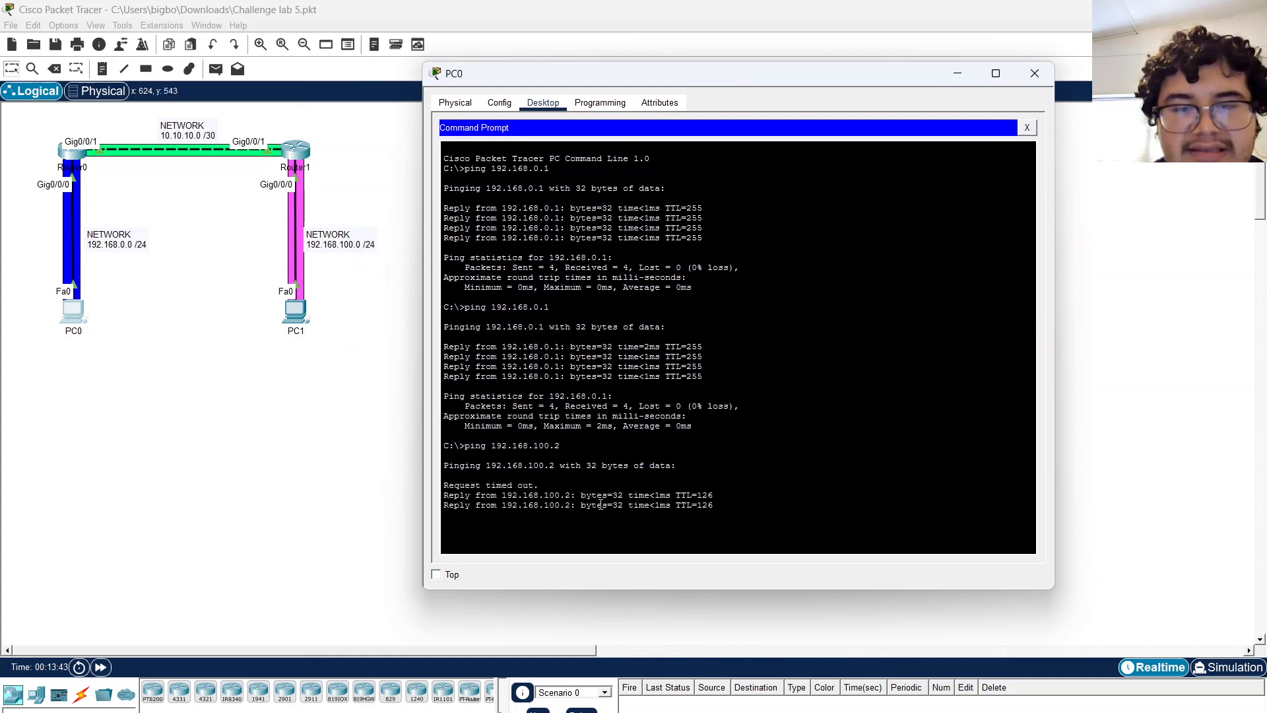
key(Up)
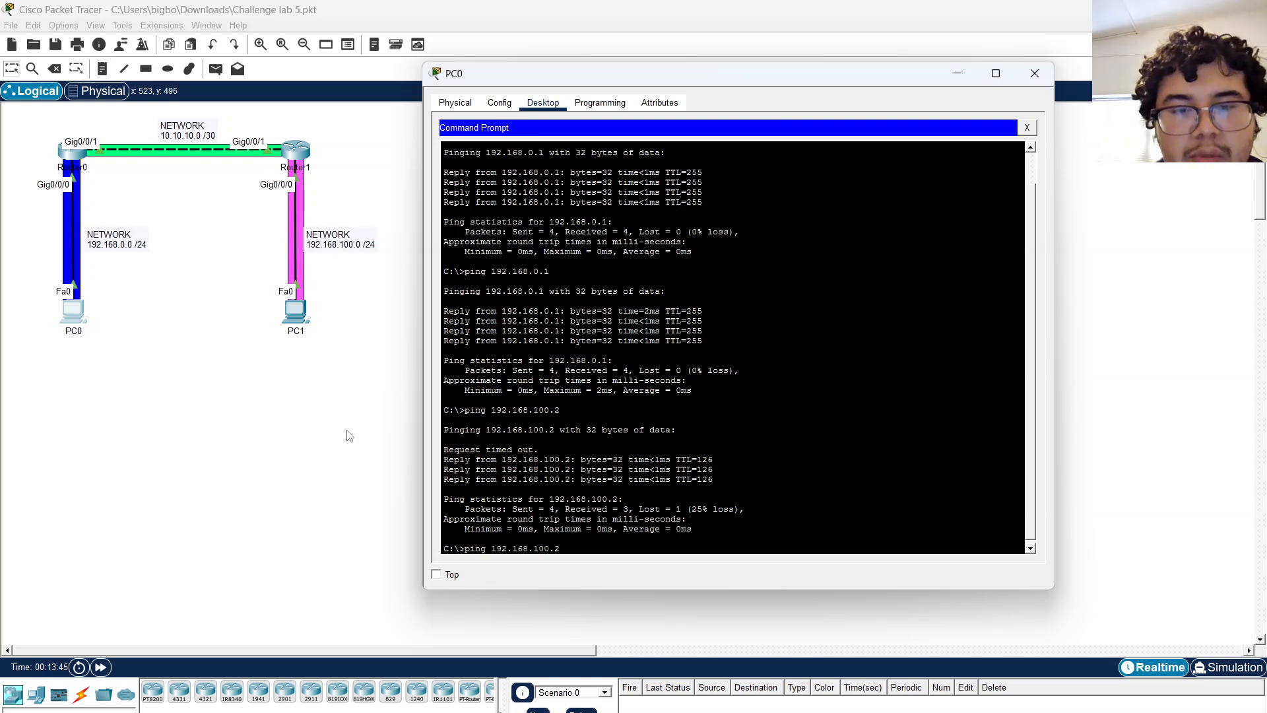
key(Return)
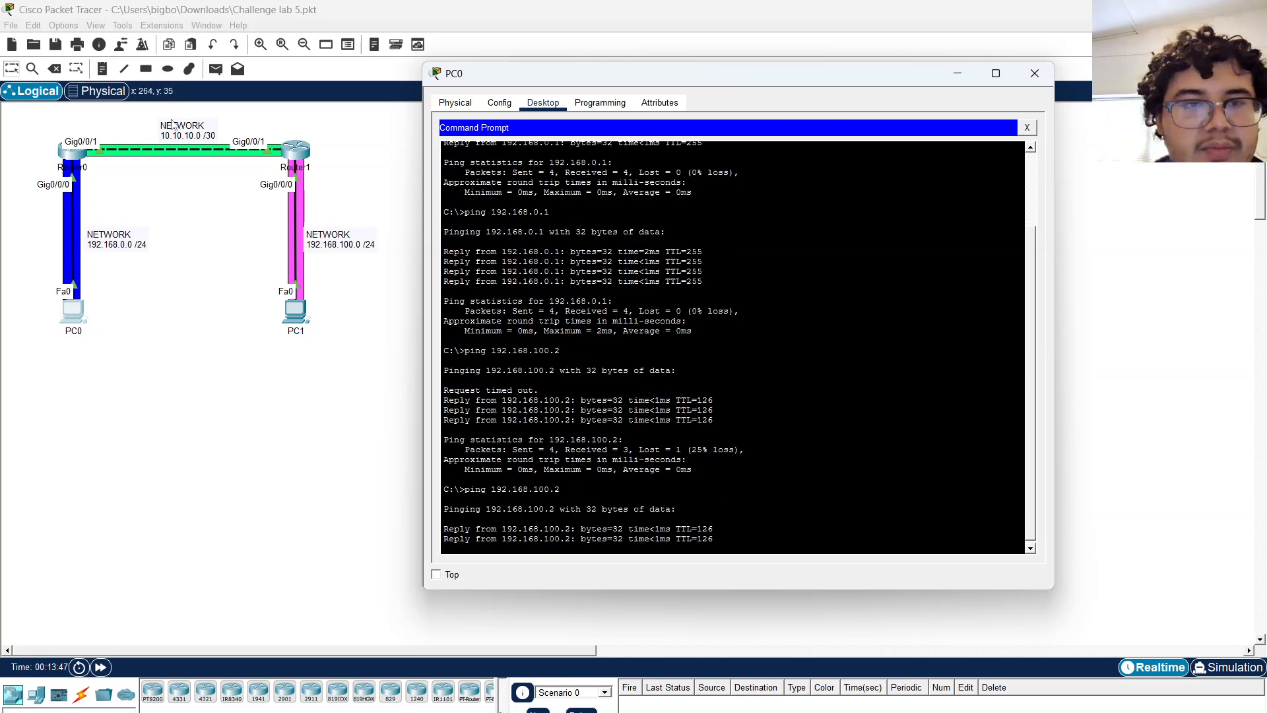
Exit configuration mode on Router0 and ping 10.10.10.1 from its command line.
click(77, 156)
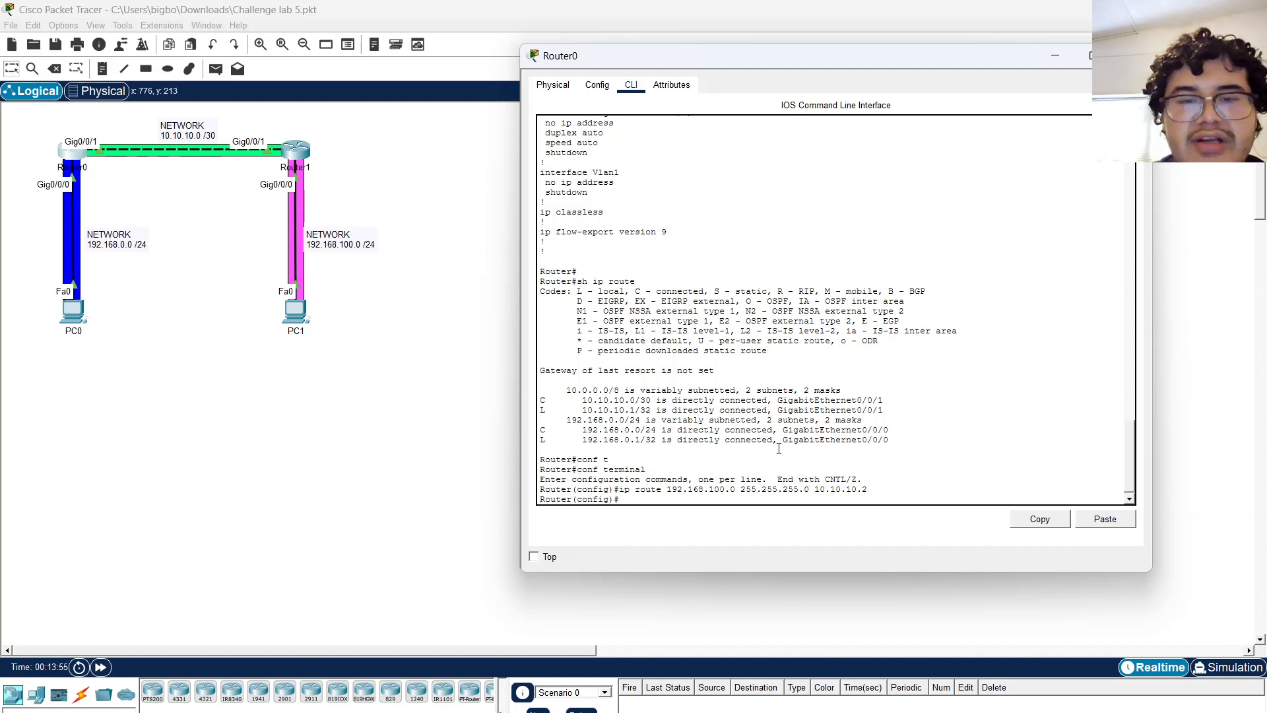
key(Return)
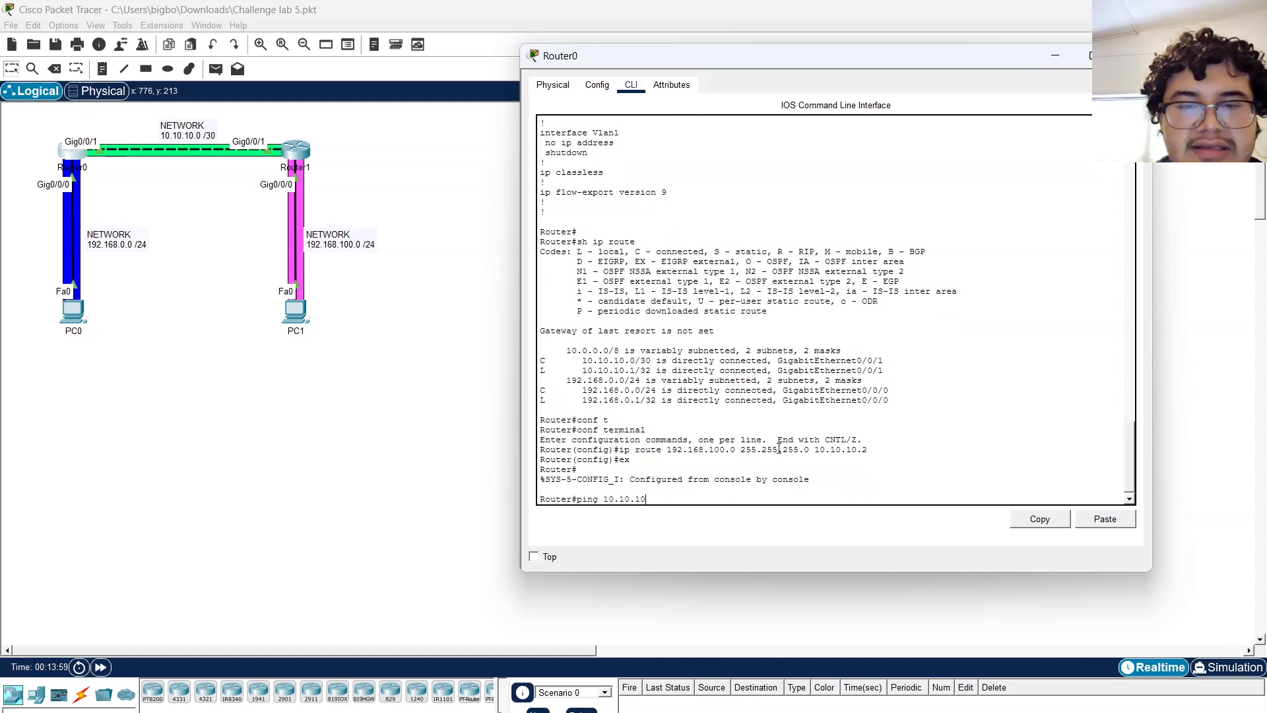
text(ping 10.10.10.1)
key(Return)
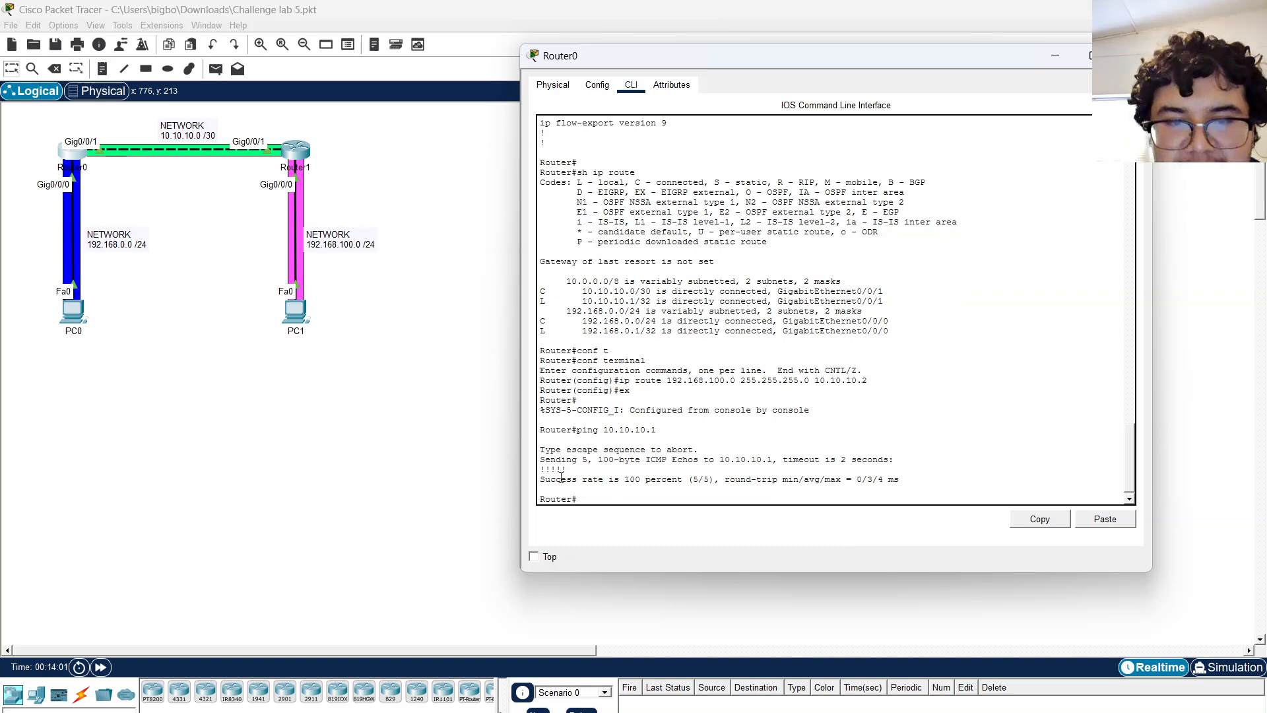
double_click(544, 471)
click(320, 424)
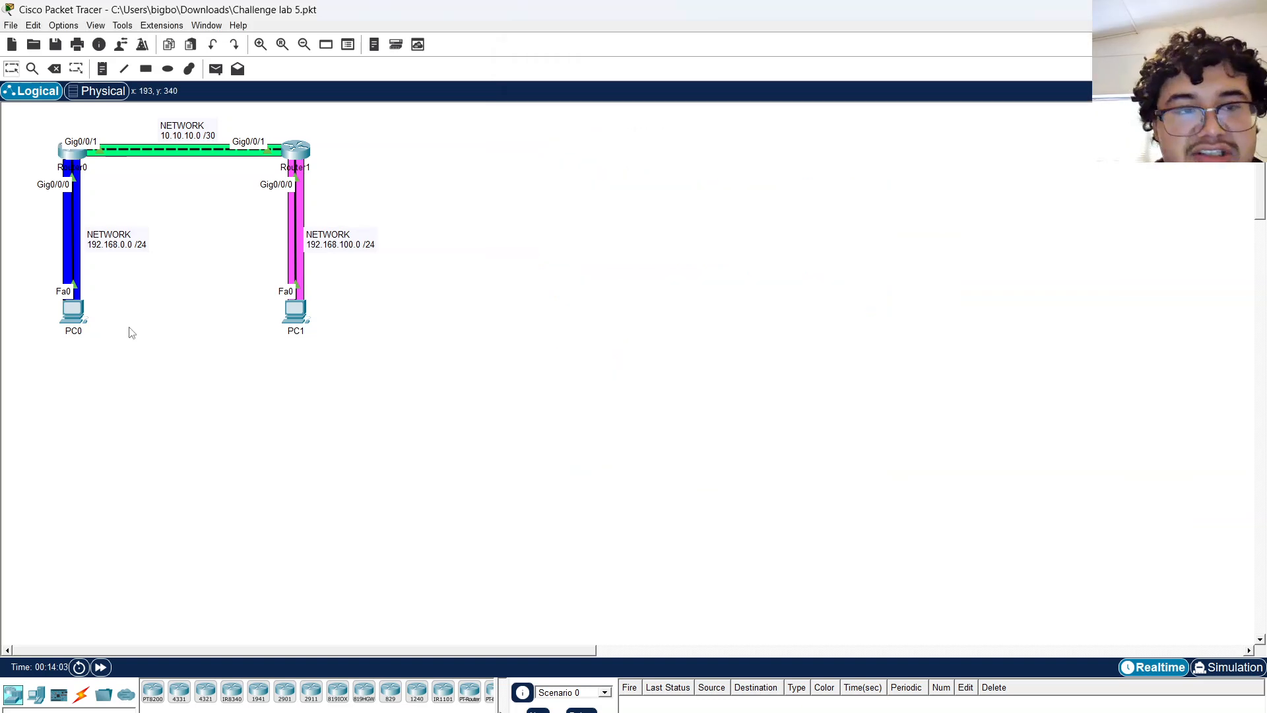
Switch to Simulation mode and repeat the ping to 192.168.100.2 from PC0's command prompt.
click(84, 315)
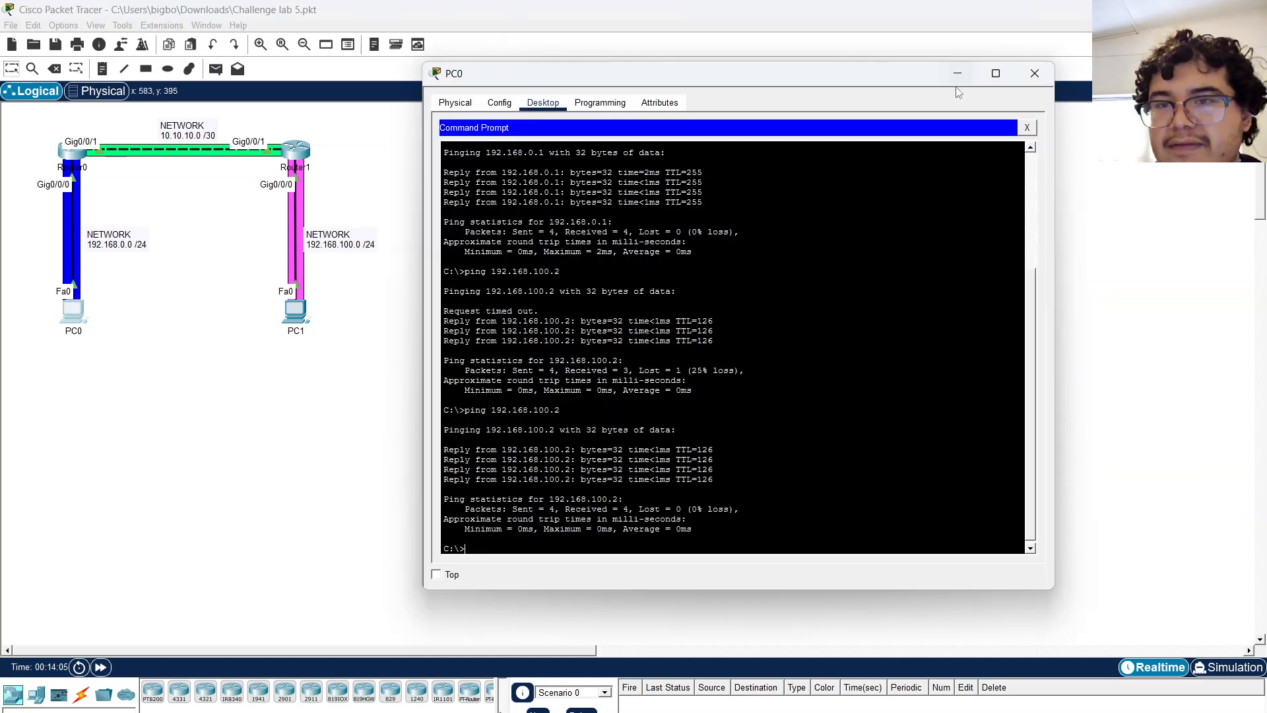
click(1226, 666)
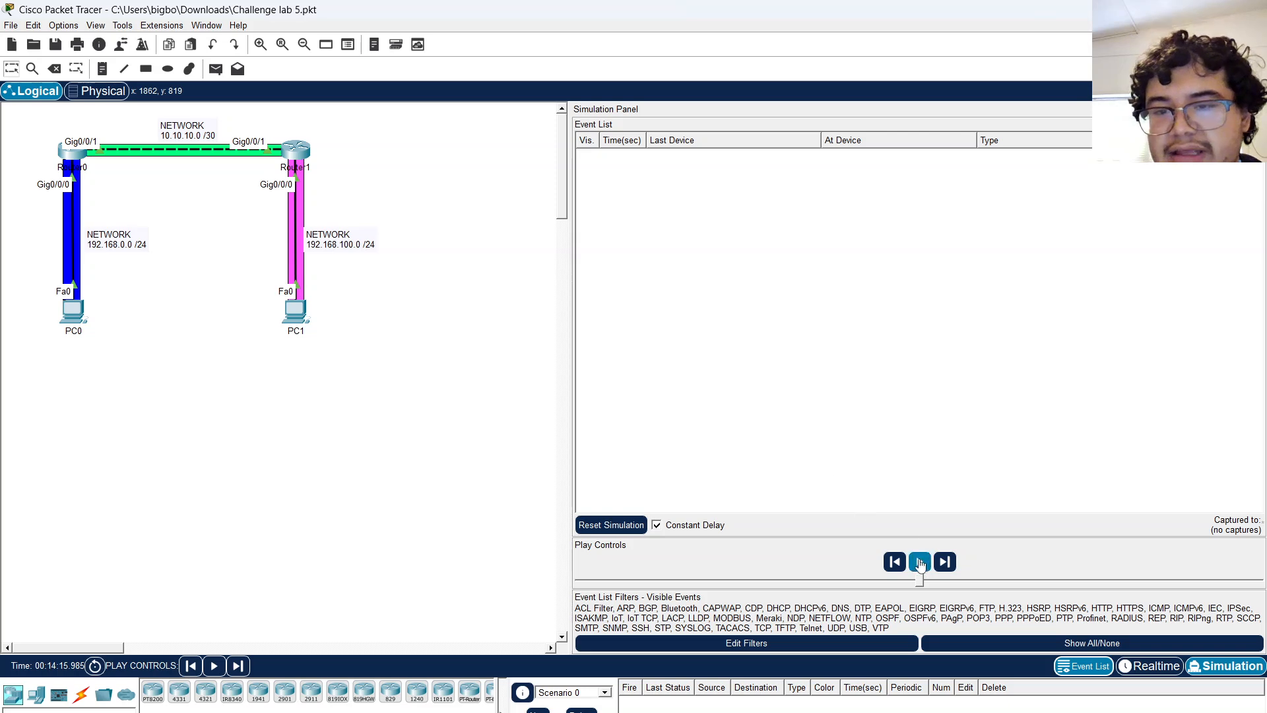
click(71, 312)
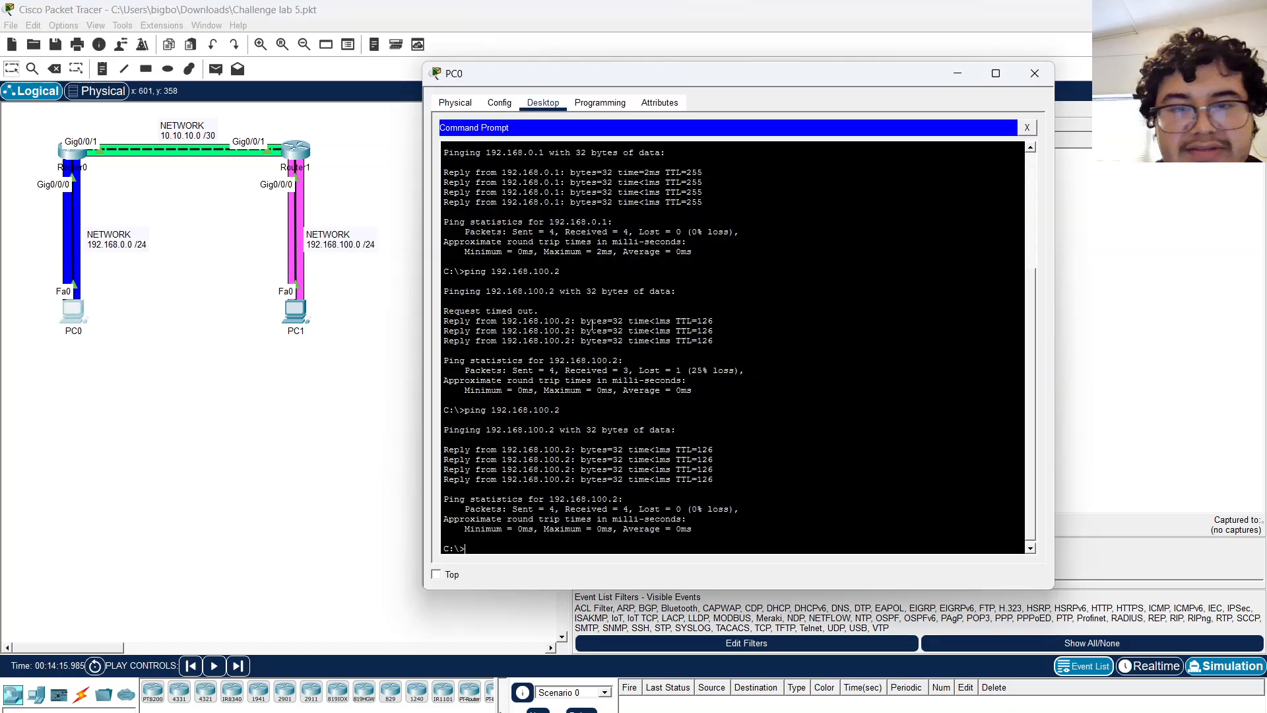
key(Up)
key(Return)
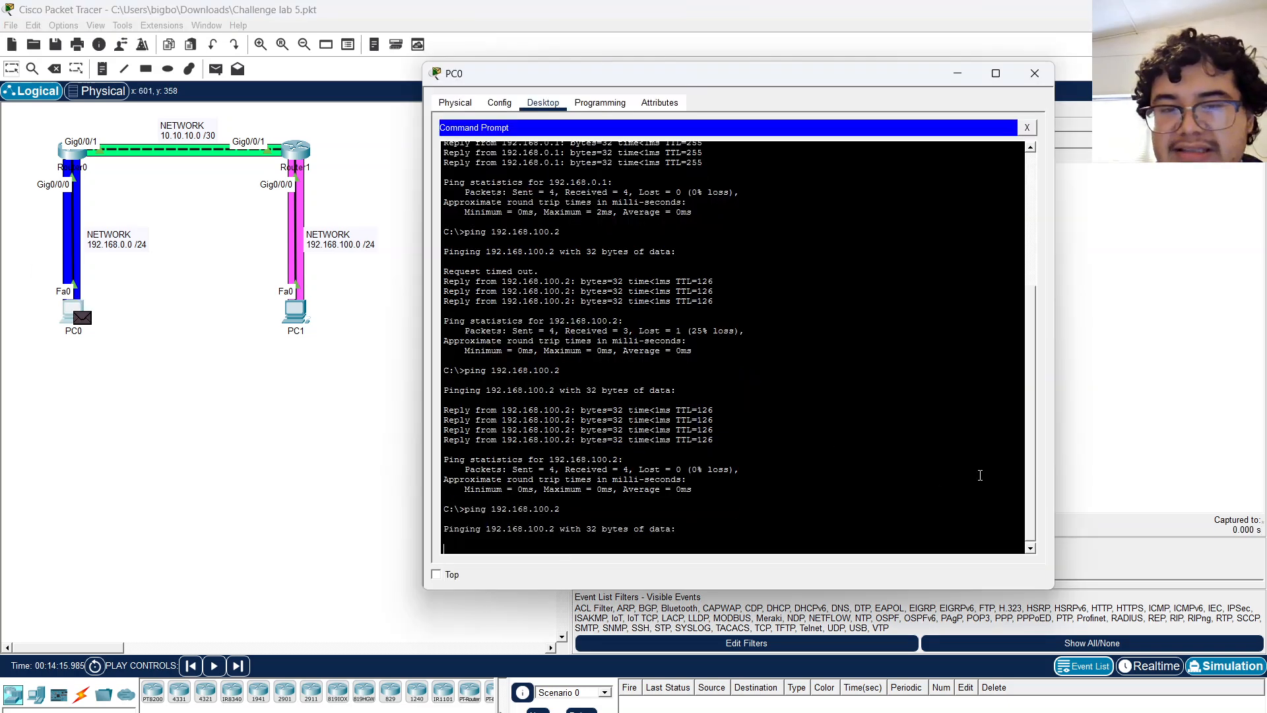
Play and step through the ICMP packet's path between PC0 and PC1 in the simulation, and return to Realtime mode.
click(1086, 488)
click(921, 562)
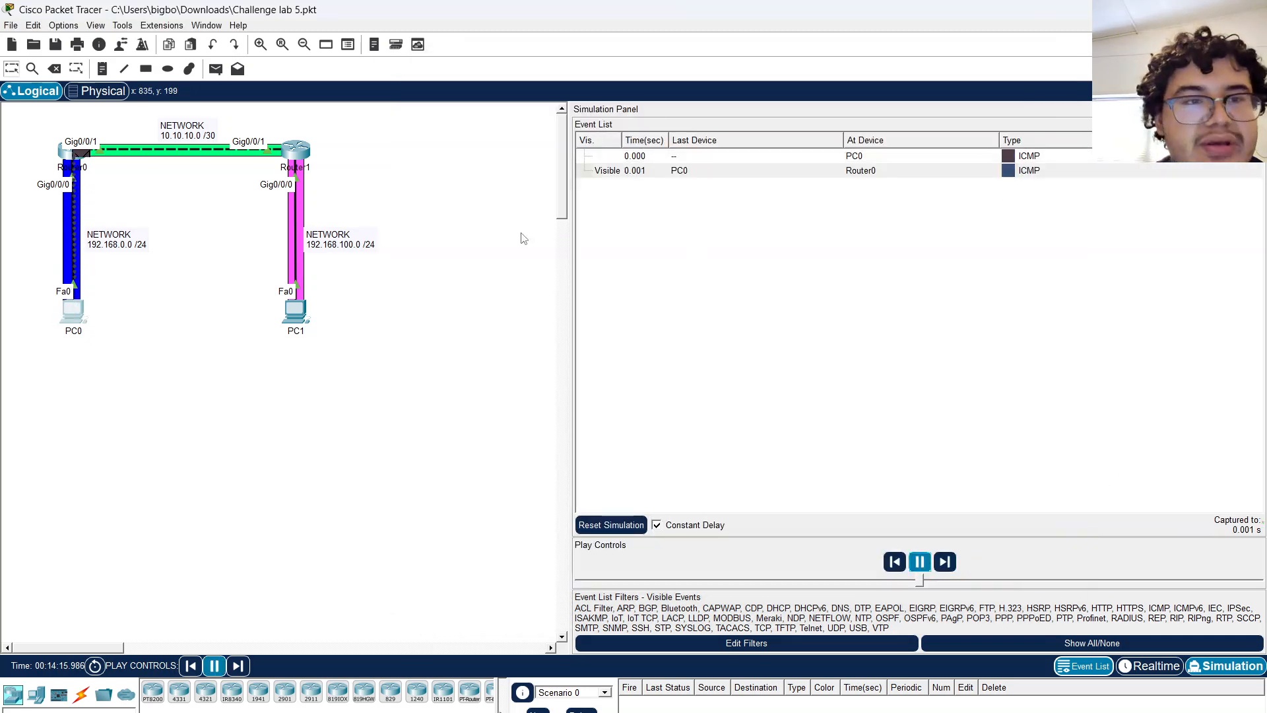
click(945, 562)
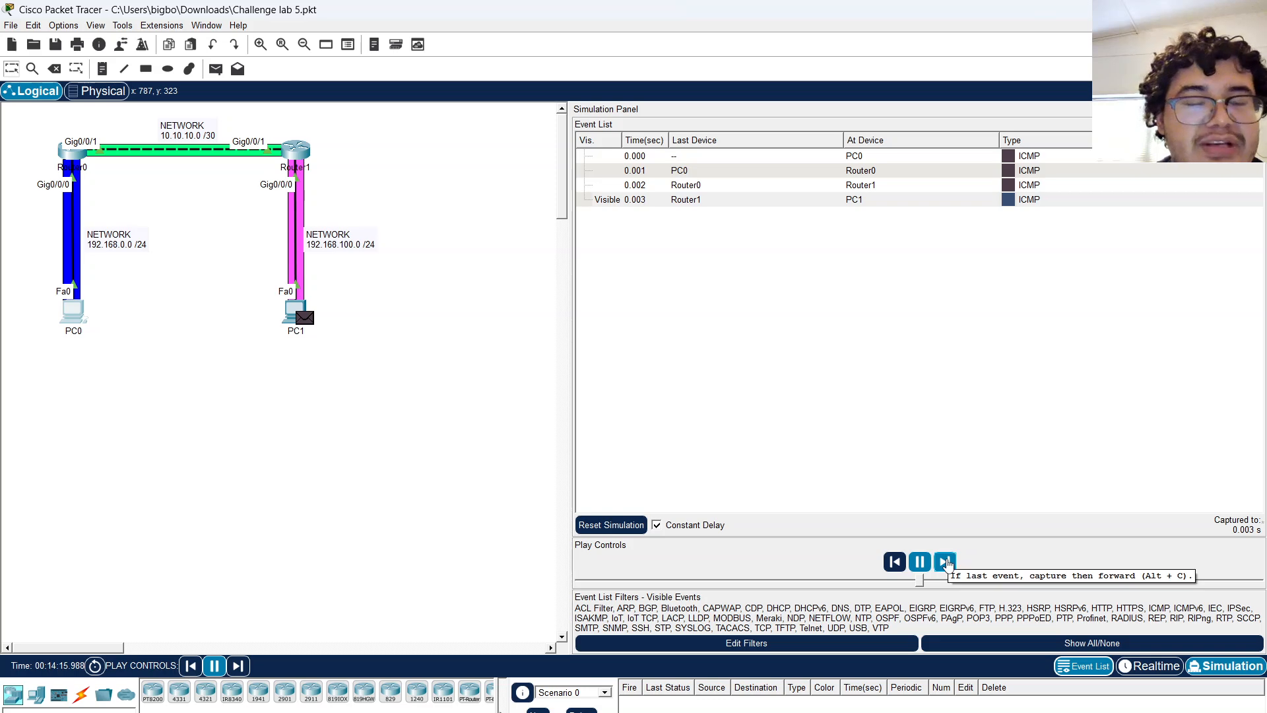
click(946, 561)
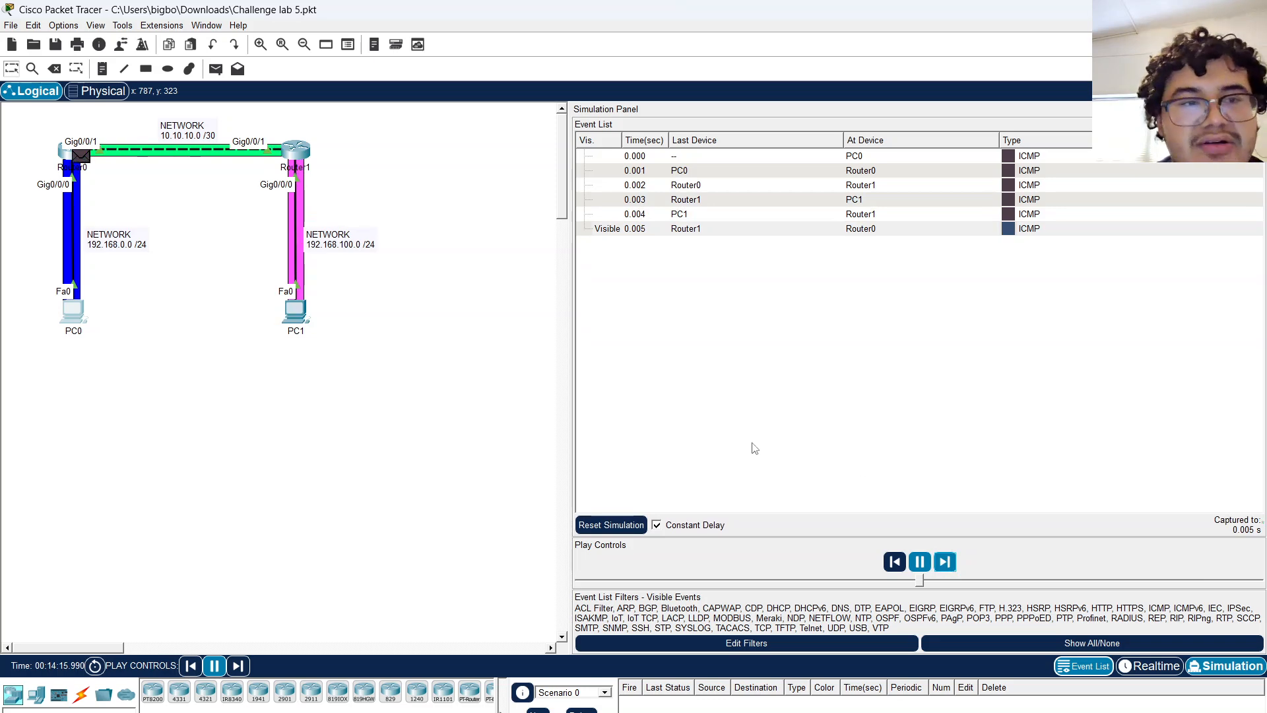
click(944, 562)
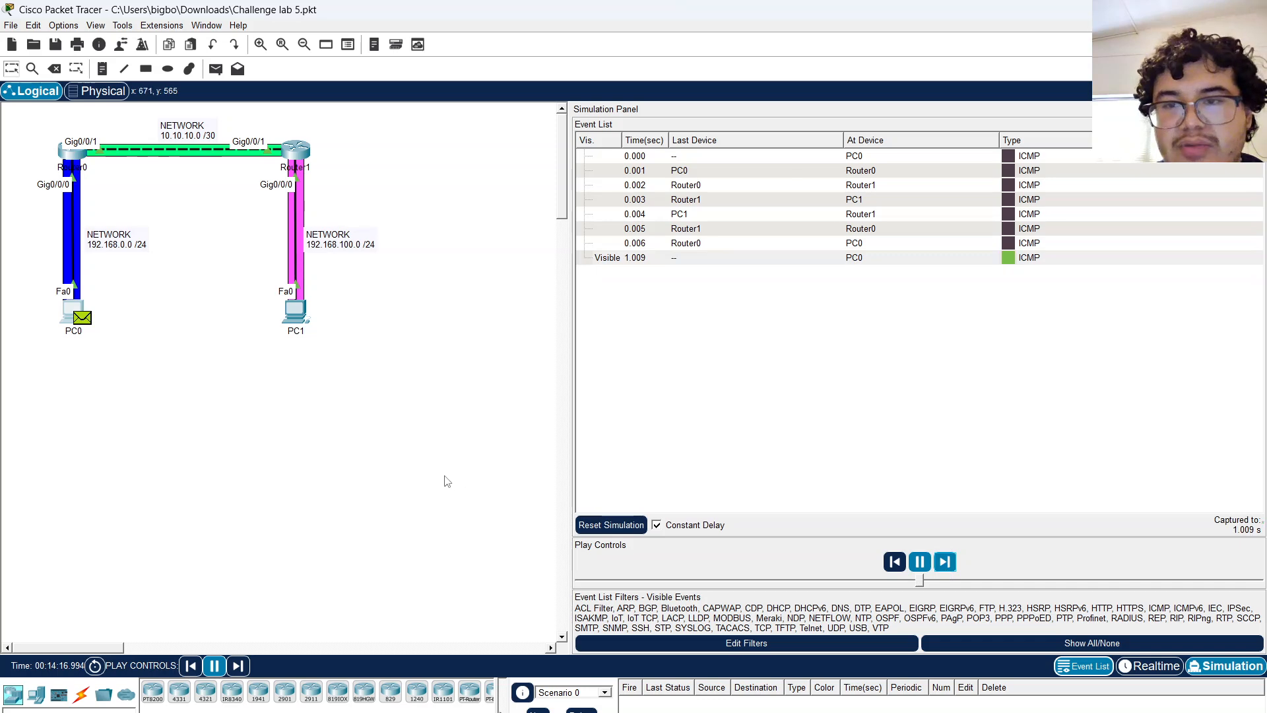
click(1164, 667)
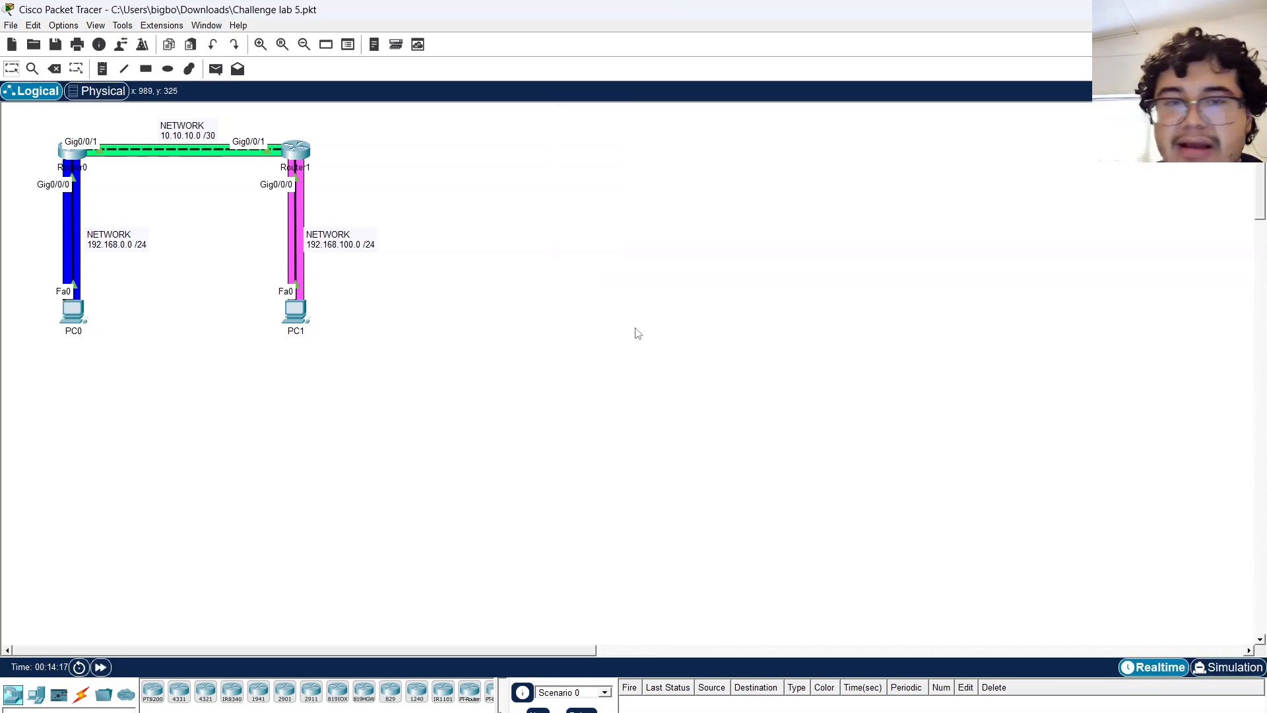